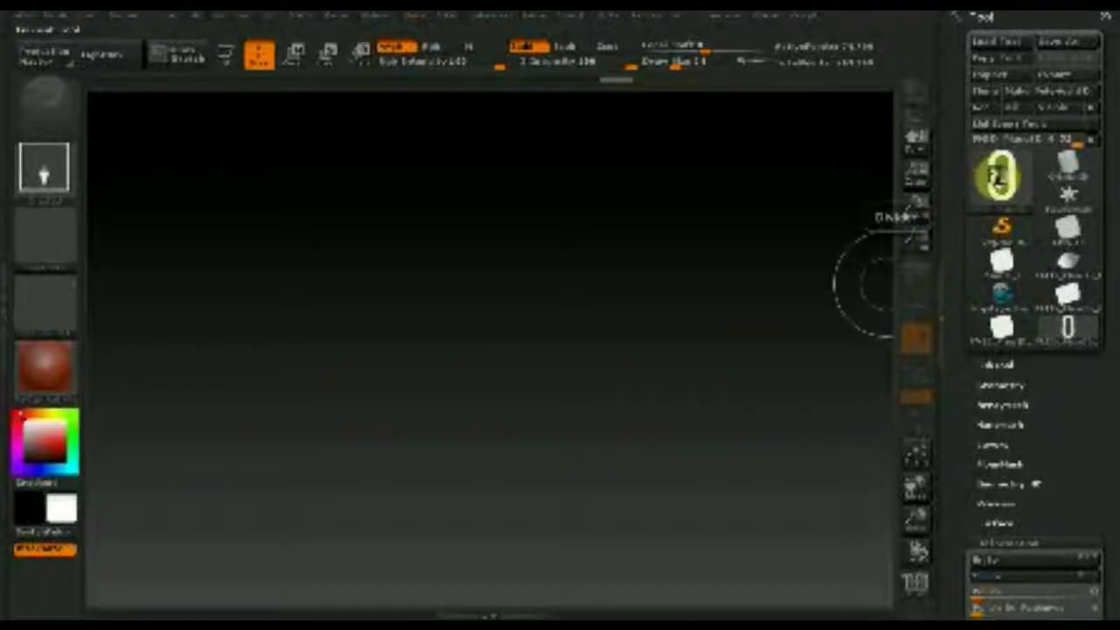
# Load the Cylinder3D primitive from the tool library as the active tool.
pyautogui.click(999, 175)
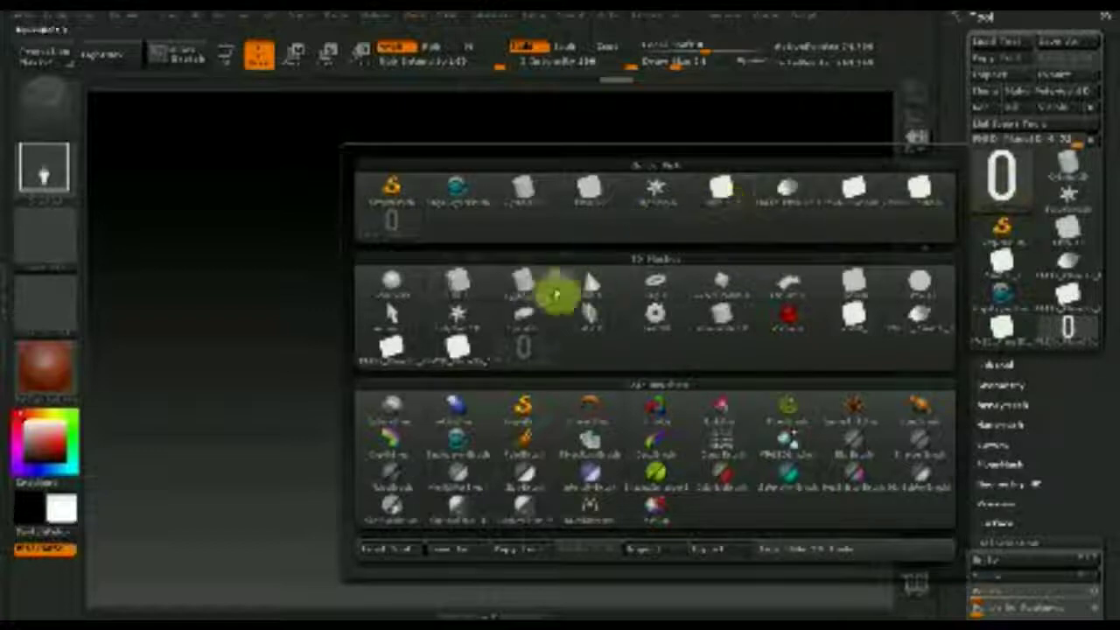
pyautogui.click(525, 282)
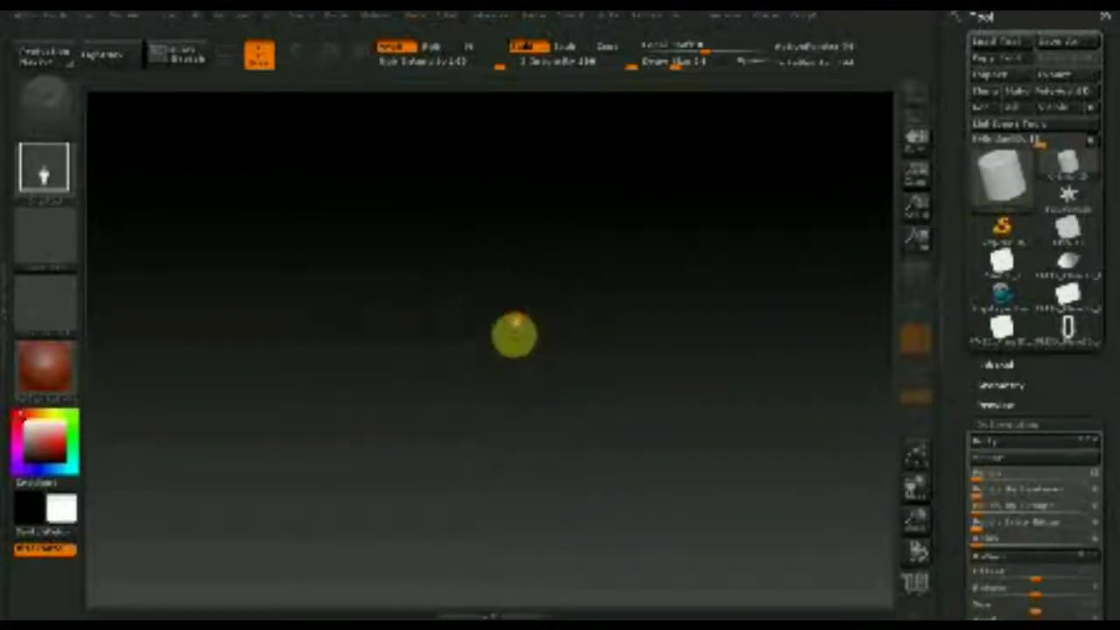
# Draw the Cylinder3D on the canvas, enter Edit mode, and convert it to a PolyMesh3D.
pyautogui.moveTo(514, 335); pyautogui.dragTo(515, 465)
pyautogui.press('t')
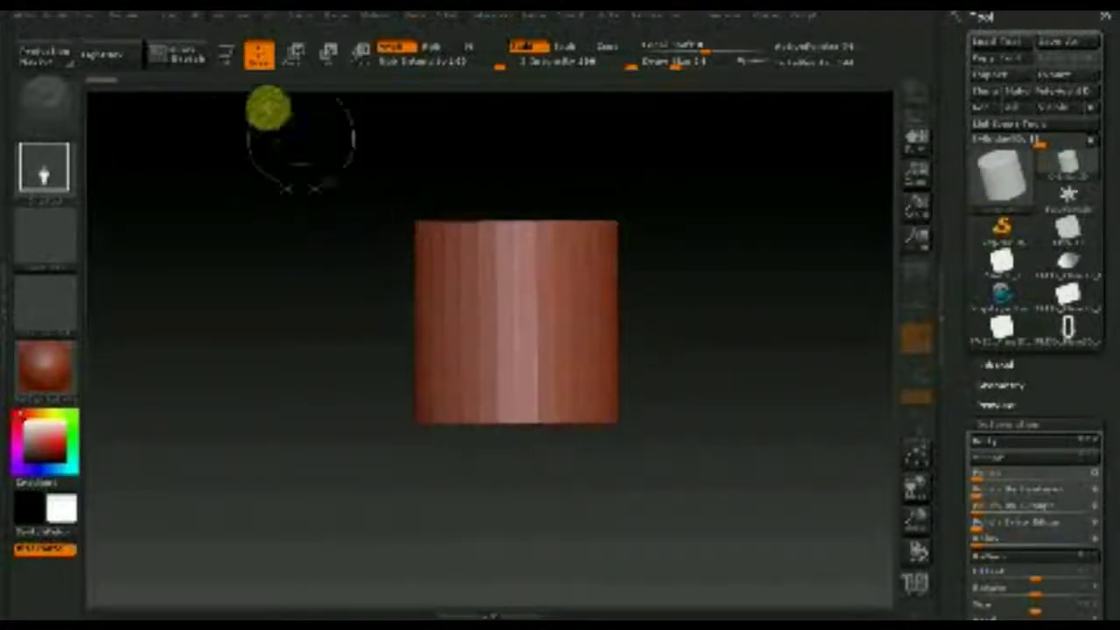
pyautogui.click(225, 56)
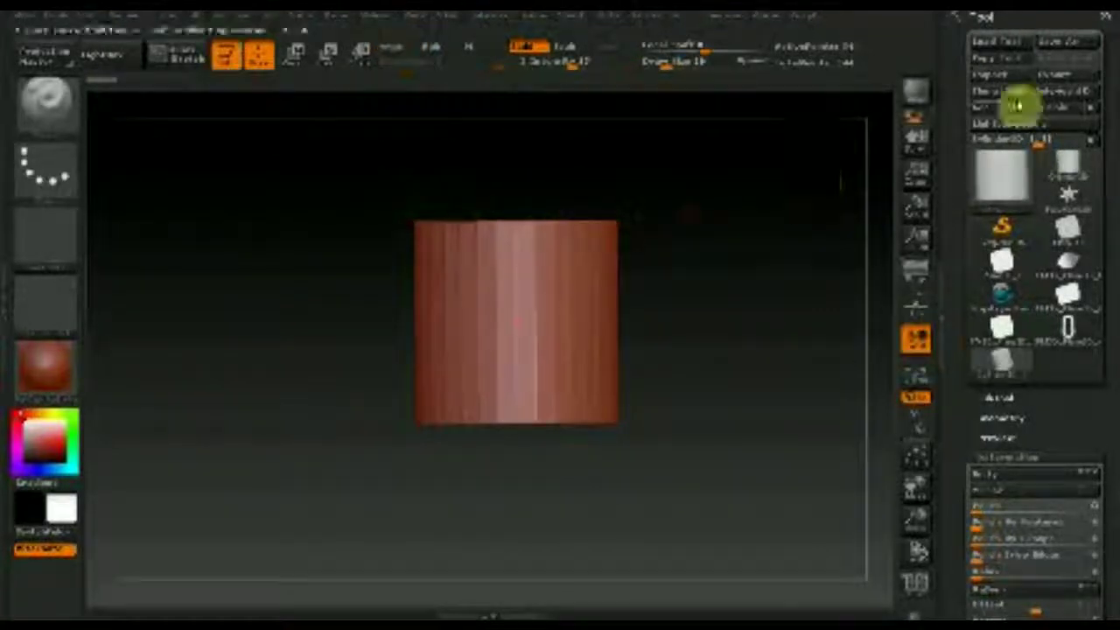
pyautogui.click(1047, 98)
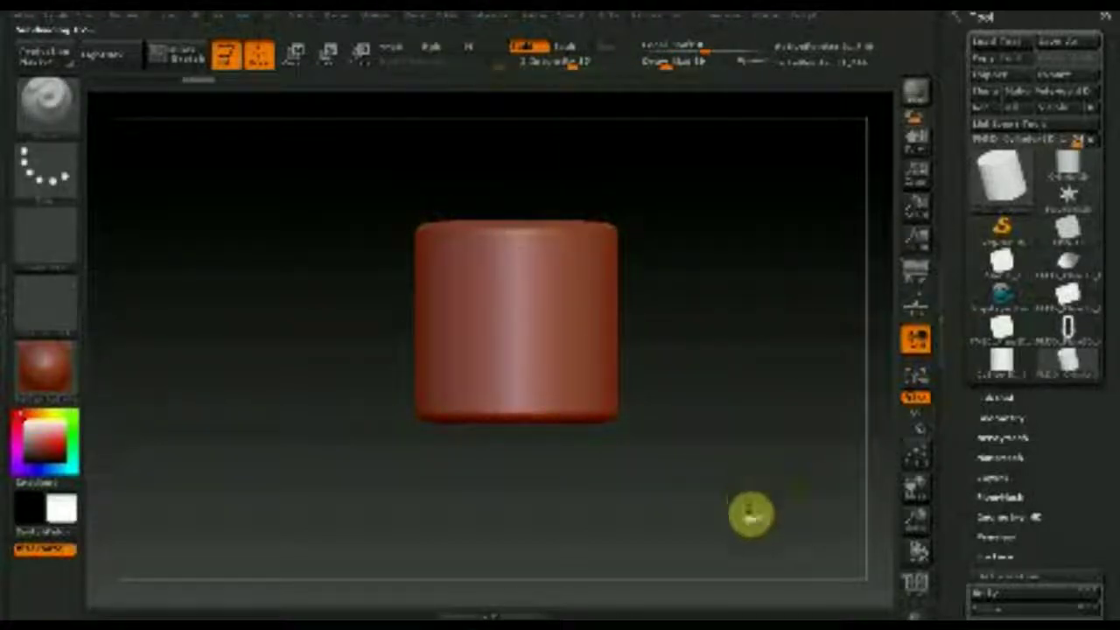
pyautogui.press('space')
# Mask the cylinder's upper shaft with rectangle masks, leaving a free band around the base.
pyautogui.moveTo(426, 389)
pyautogui.mouseDown()
pyautogui.moveTo(376, 374)
pyautogui.moveTo(377, 357)
pyautogui.mouseUp()
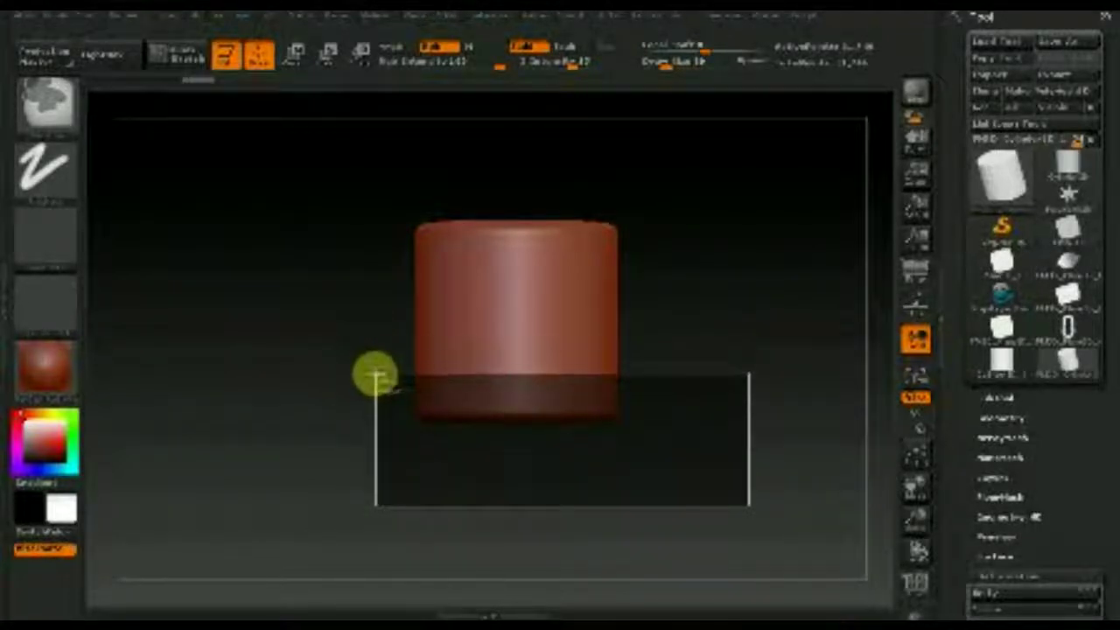
pyautogui.keyDown('ctrl'); pyautogui.moveTo(376, 357); pyautogui.dragTo(374, 375); pyautogui.keyUp('ctrl')
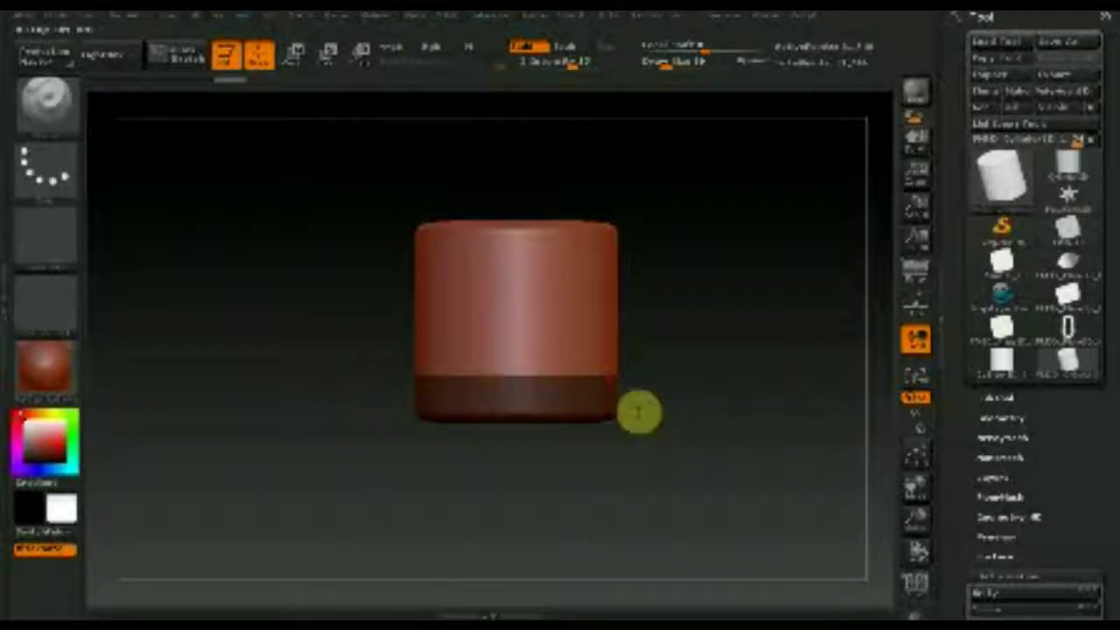
pyautogui.moveTo(1068, 475); pyautogui.dragTo(1073, 452)
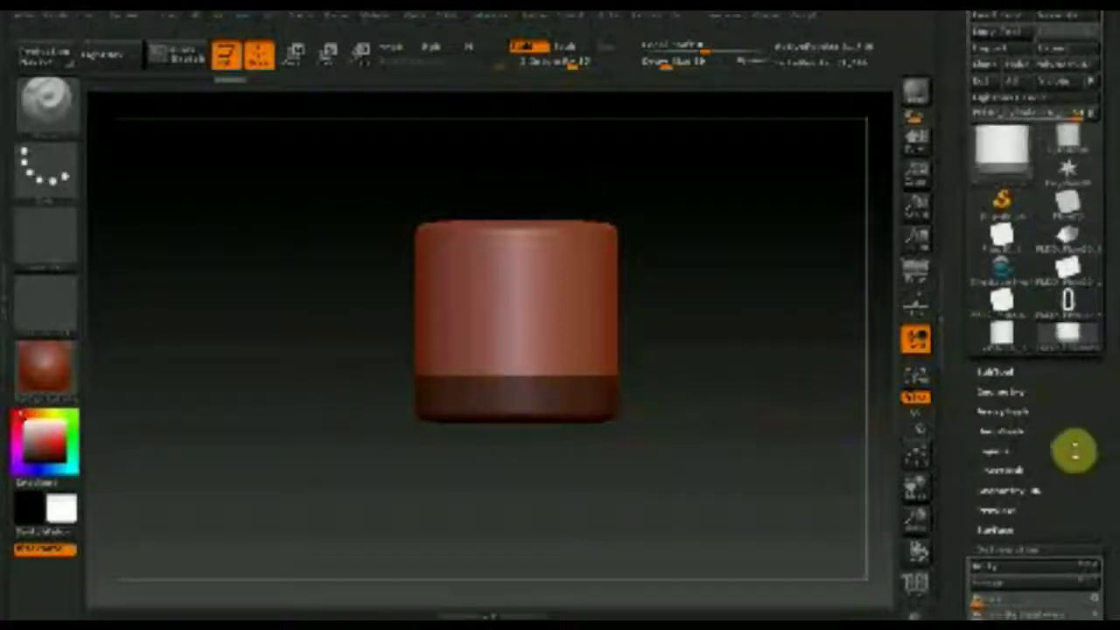
pyautogui.hotkey('ctrl', 'i')
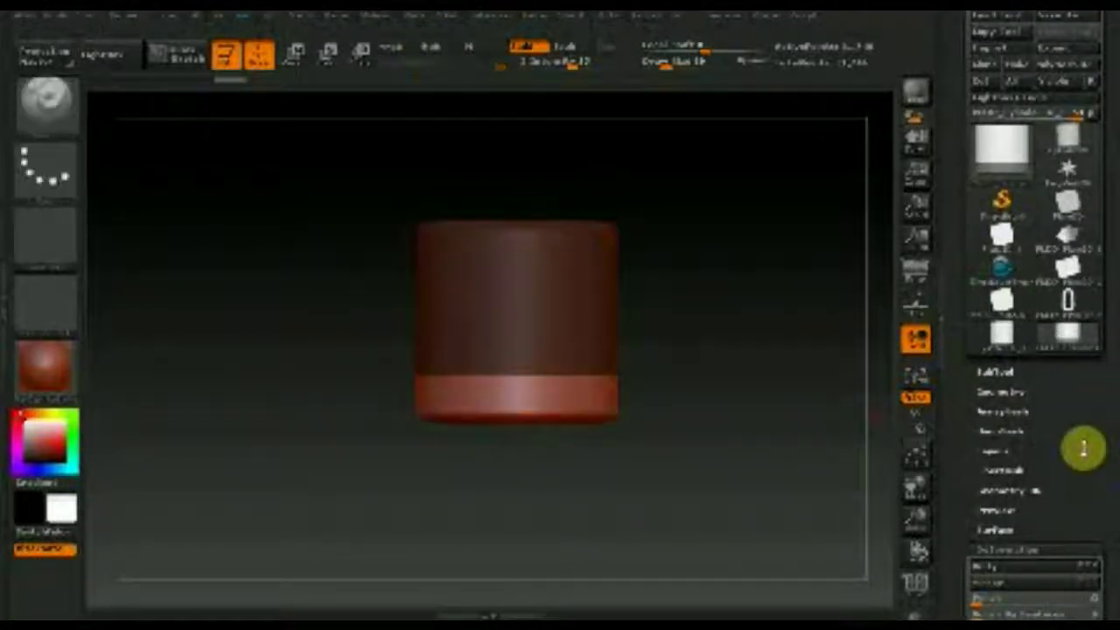
pyautogui.moveTo(1076, 450); pyautogui.dragTo(1073, 430)
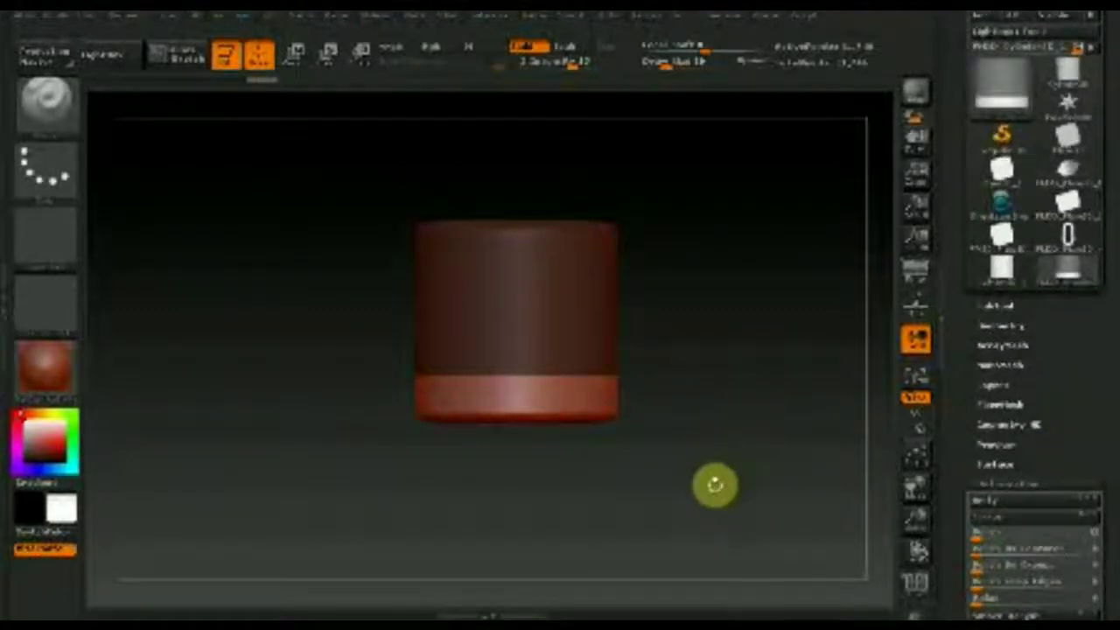
pyautogui.keyDown('ctrl'); pyautogui.moveTo(728, 503); pyautogui.dragTo(405, 343); pyautogui.keyUp('ctrl')
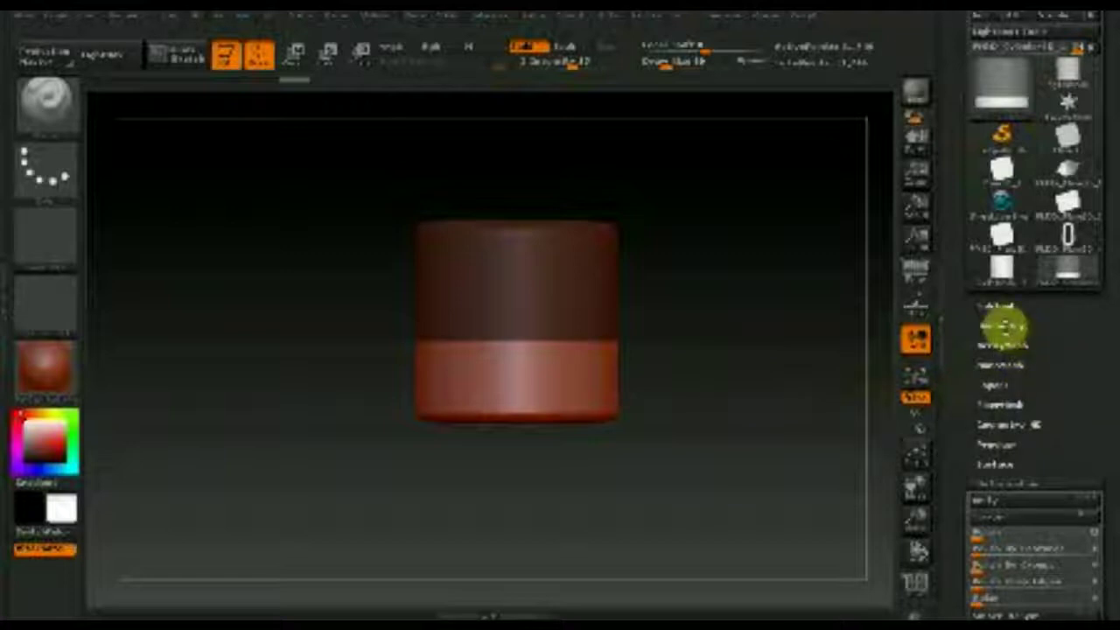
pyautogui.scroll(-2, 1083, 402)
# Inflate the unmasked base band into a wider ring, then mask its middle section.
pyautogui.scroll(-2, 1083, 333)
pyautogui.scroll(-2, 1093, 283)
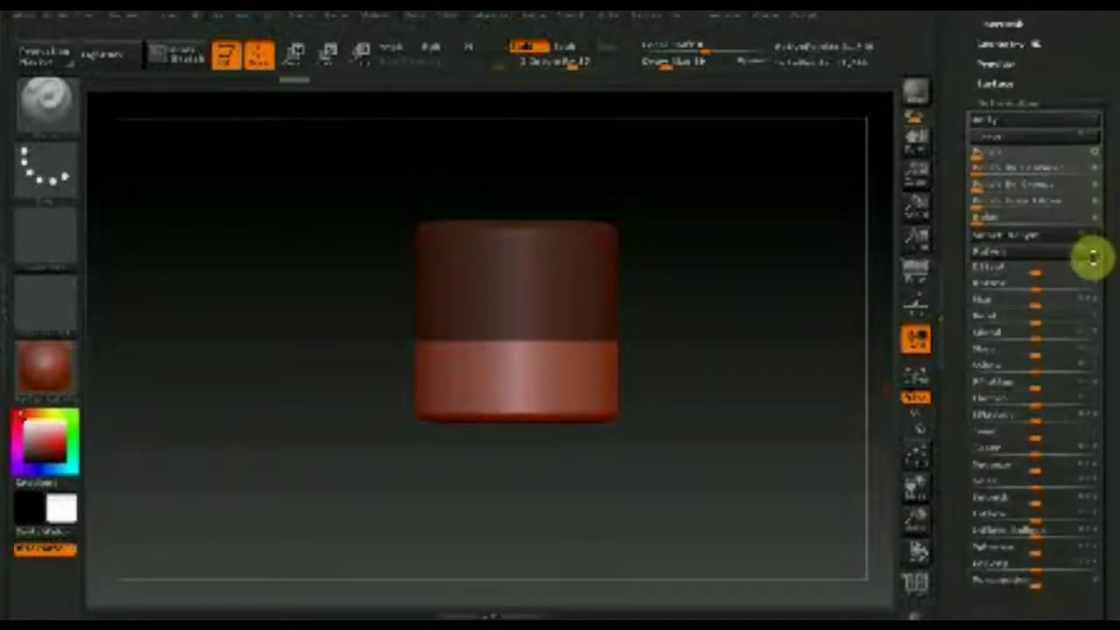
pyautogui.scroll(-2, 1093, 257)
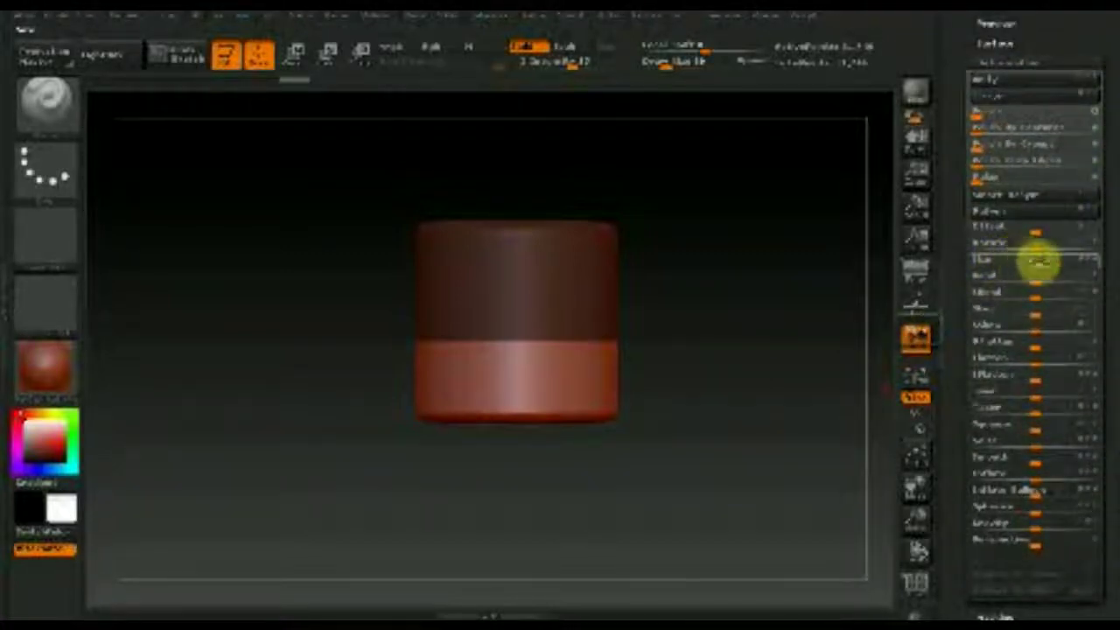
pyautogui.moveTo(1037, 263); pyautogui.dragTo(1045, 264)
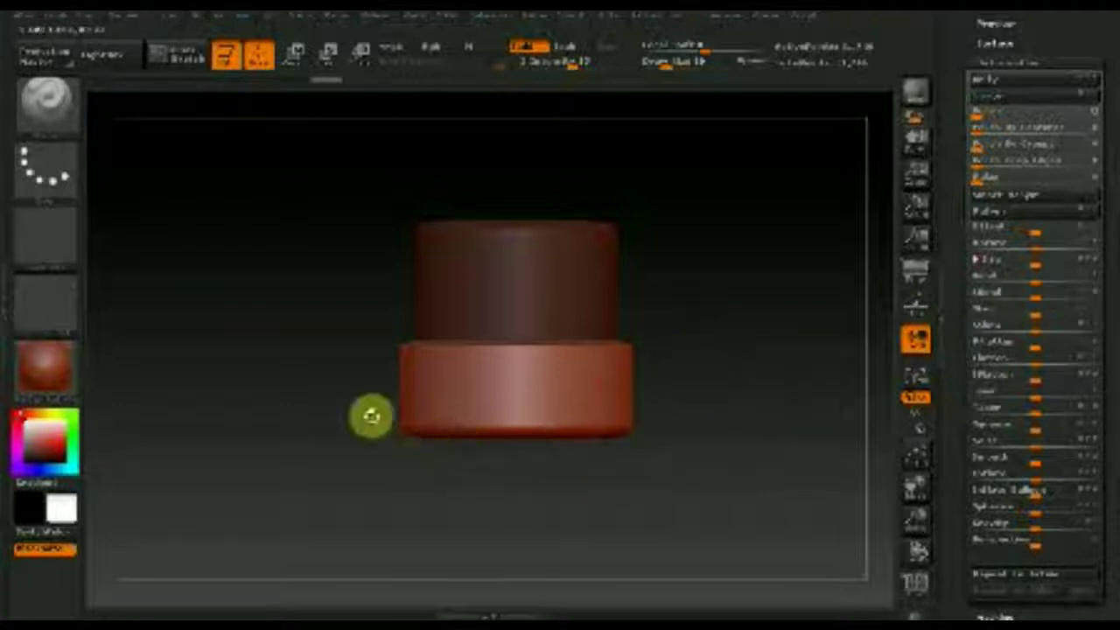
pyautogui.press('shift')
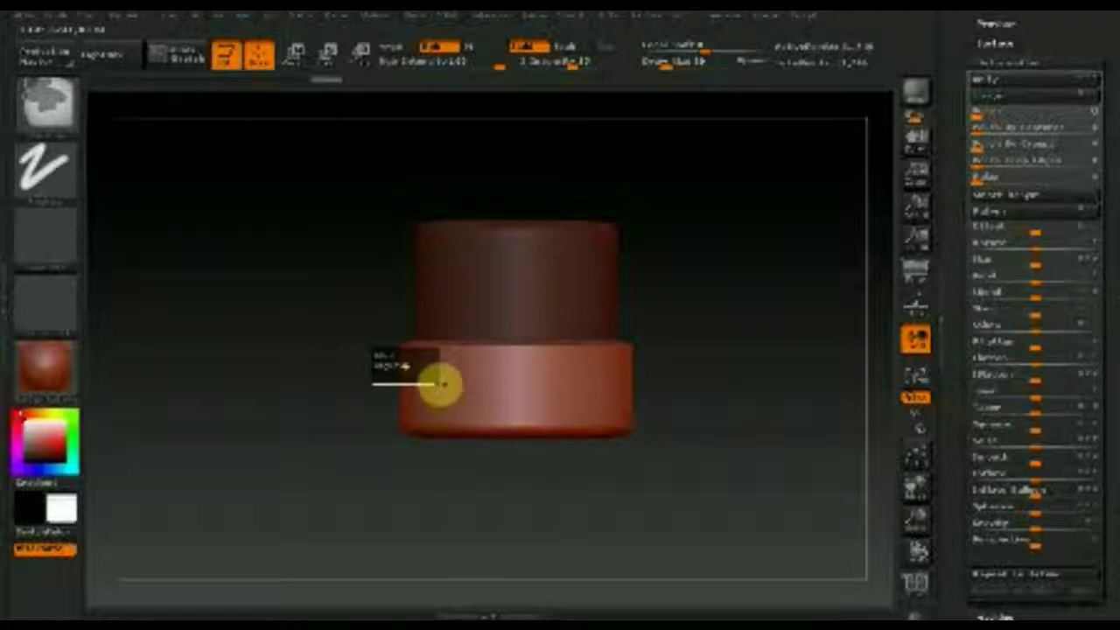
pyautogui.keyDown('ctrl'); pyautogui.keyDown('shift'); pyautogui.moveTo(442, 383); pyautogui.dragTo(648, 414); pyautogui.keyUp('shift'); pyautogui.keyUp('ctrl')
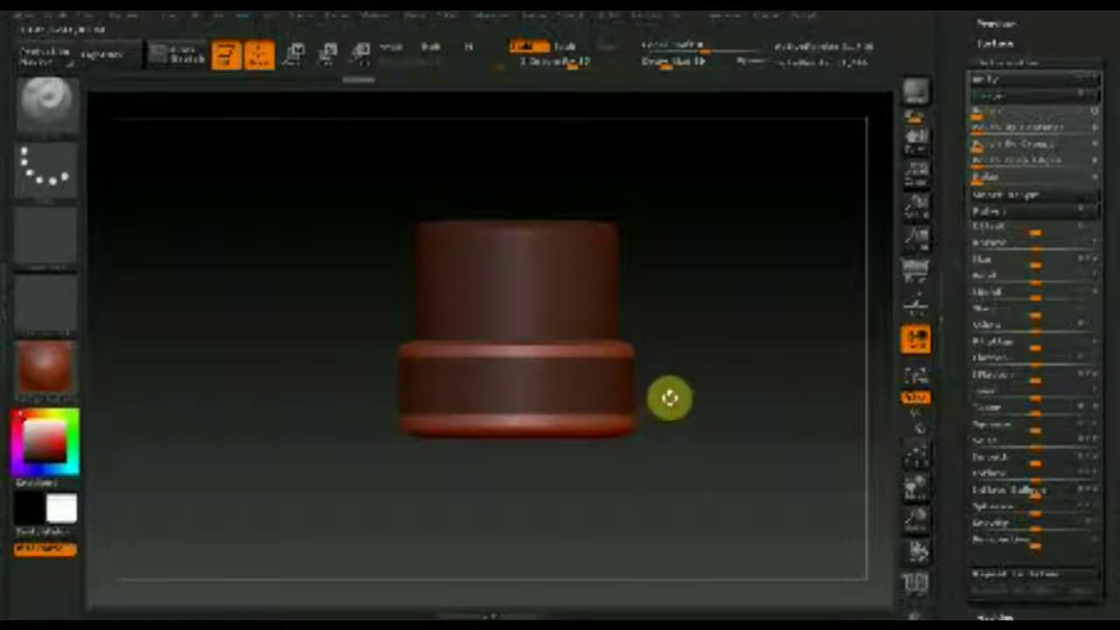
# Unmask the shaft, invert the mask, and flare the base's bottom lip outward below the ring.
pyautogui.keyDown('ctrl'); pyautogui.keyDown('shift'); pyautogui.moveTo(365, 166); pyautogui.dragTo(644, 341); pyautogui.keyUp('shift'); pyautogui.keyUp('ctrl')
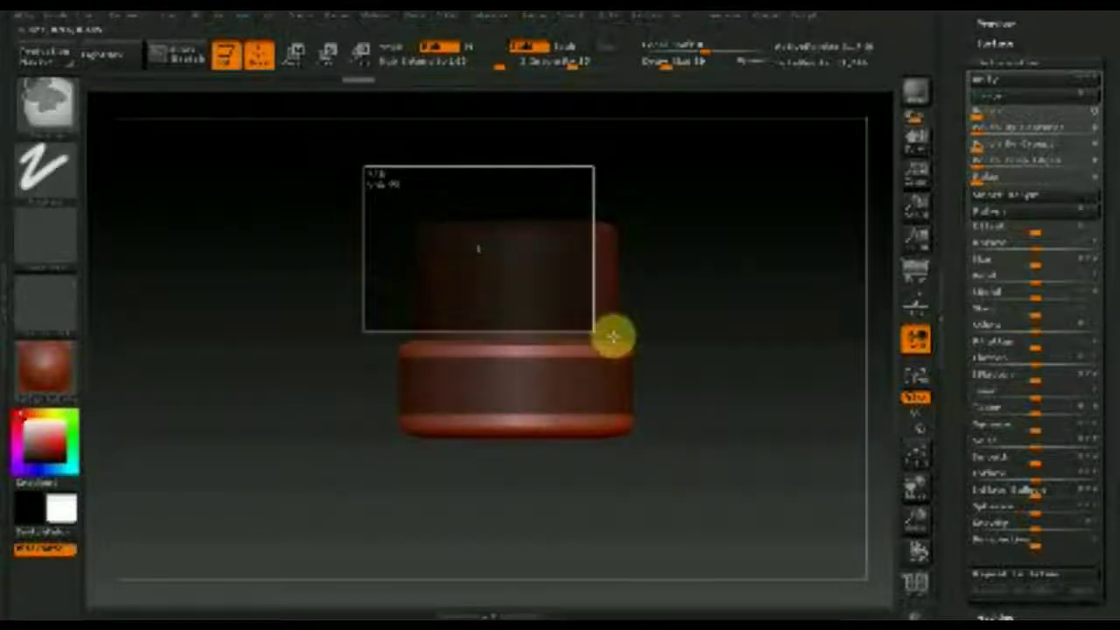
pyautogui.keyDown('ctrl'); pyautogui.keyDown('shift'); pyautogui.moveTo(645, 341); pyautogui.dragTo(645, 340); pyautogui.keyUp('shift'); pyautogui.keyUp('ctrl')
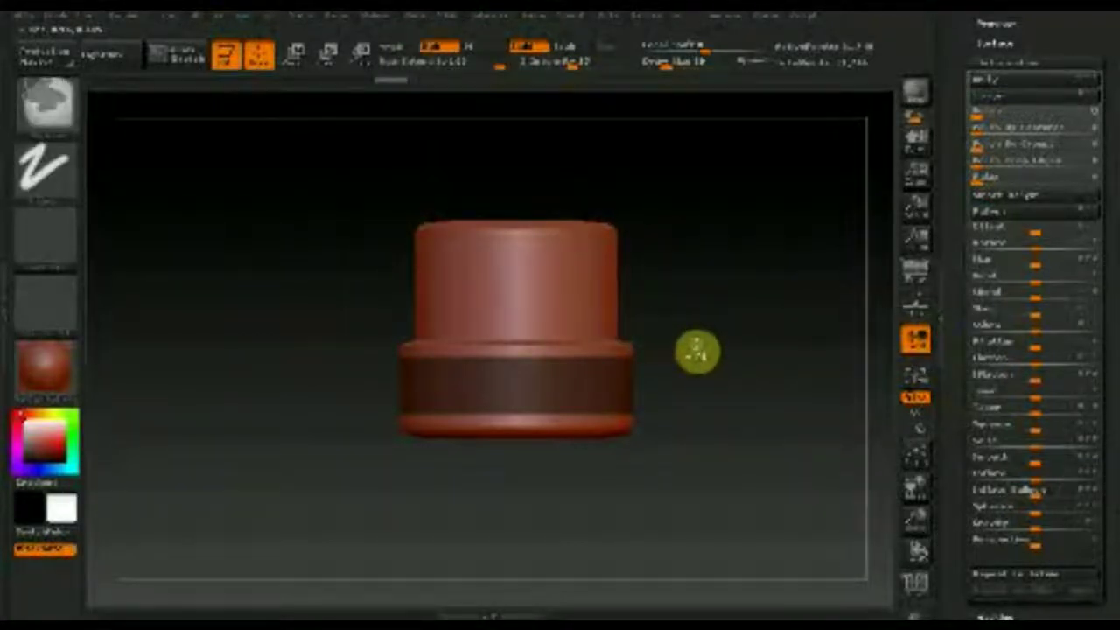
pyautogui.keyDown('ctrl'); pyautogui.keyDown('shift'); pyautogui.click(697, 343); pyautogui.keyUp('shift'); pyautogui.keyUp('ctrl')
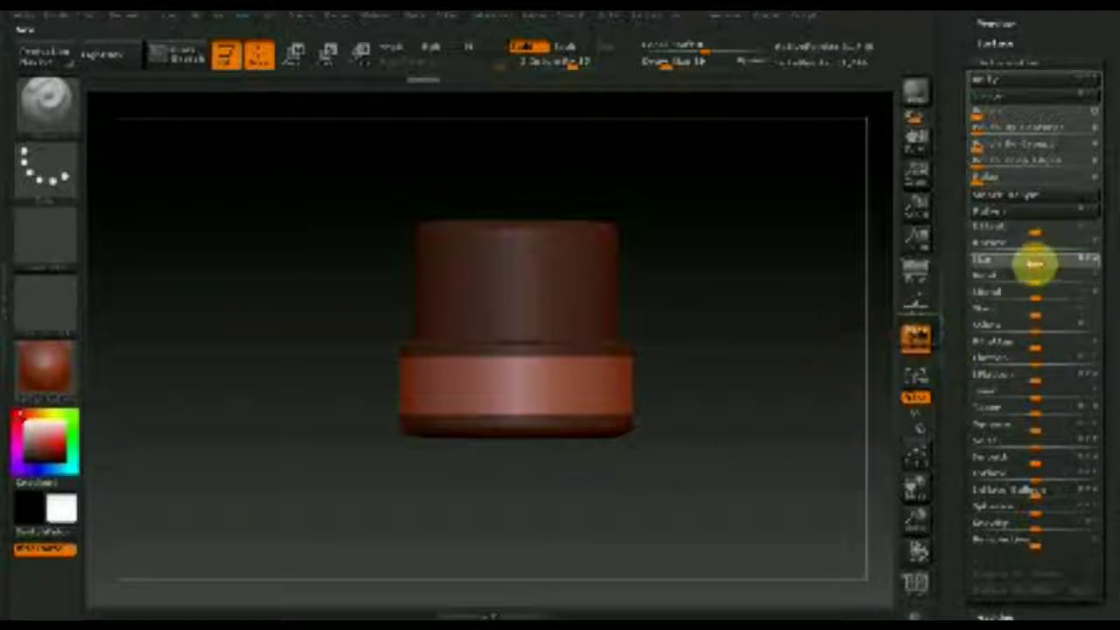
pyautogui.moveTo(1038, 263); pyautogui.dragTo(1036, 264)
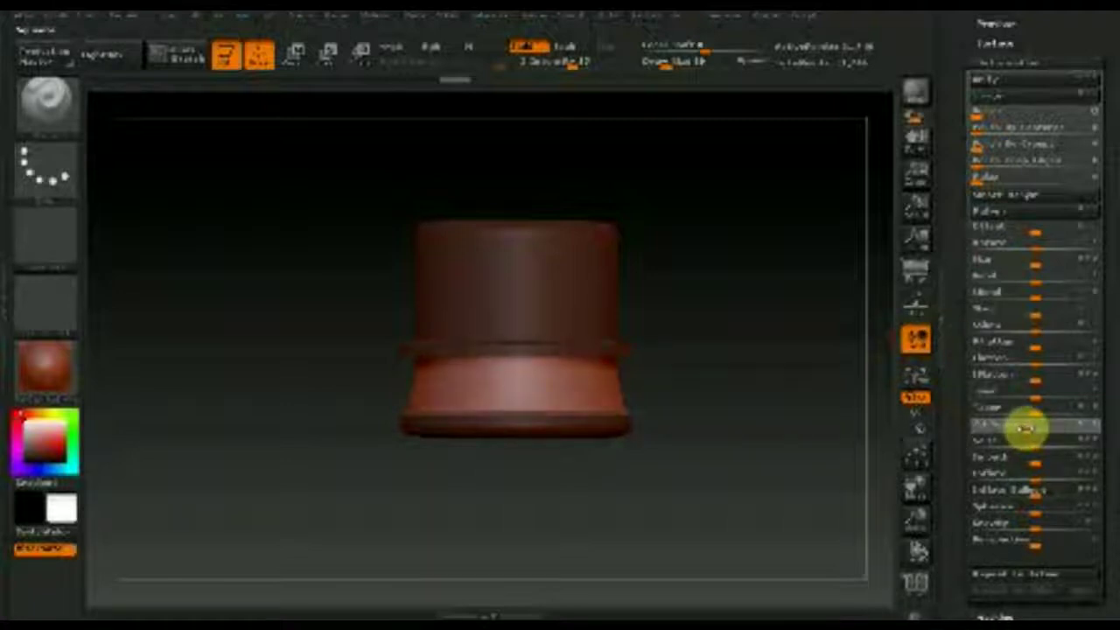
pyautogui.moveTo(725, 452)
pyautogui.mouseDown()
pyautogui.moveTo(670, 443)
pyautogui.moveTo(706, 371)
pyautogui.moveTo(718, 451)
pyautogui.moveTo(709, 443)
pyautogui.mouseUp()
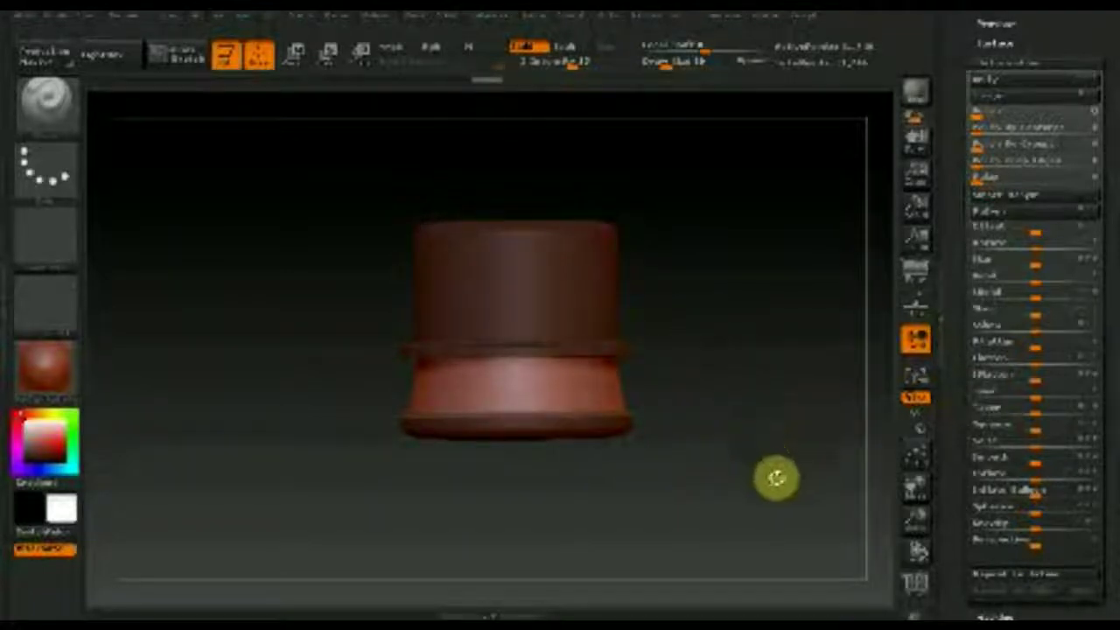
# Clear the mask and mask a narrow strip of shaft just above the raised ring.
pyautogui.press('t')
pyautogui.moveTo(380, 180)
pyautogui.keyDown('ctrl'); pyautogui.keyDown('shift'); pyautogui.mouseDown()
pyautogui.moveTo(622, 340)
pyautogui.moveTo(625, 230)
pyautogui.moveTo(636, 346)
pyautogui.mouseUp(); pyautogui.keyUp('shift'); pyautogui.keyUp('ctrl')
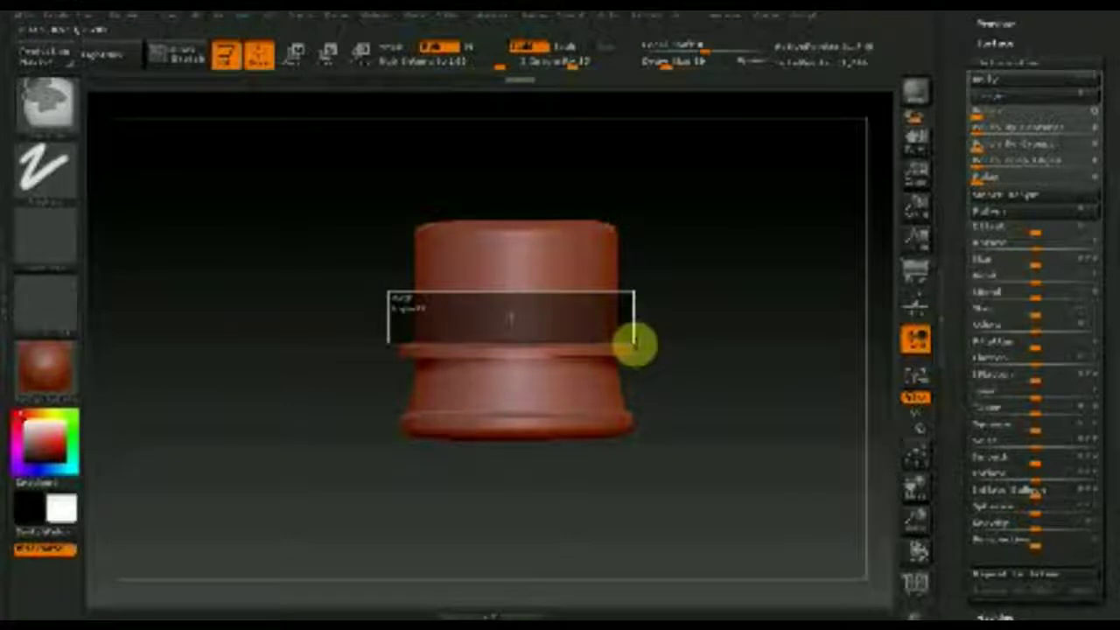
pyautogui.keyDown('ctrl'); pyautogui.keyDown('shift'); pyautogui.moveTo(636, 346); pyautogui.dragTo(633, 343); pyautogui.keyUp('shift'); pyautogui.keyUp('ctrl')
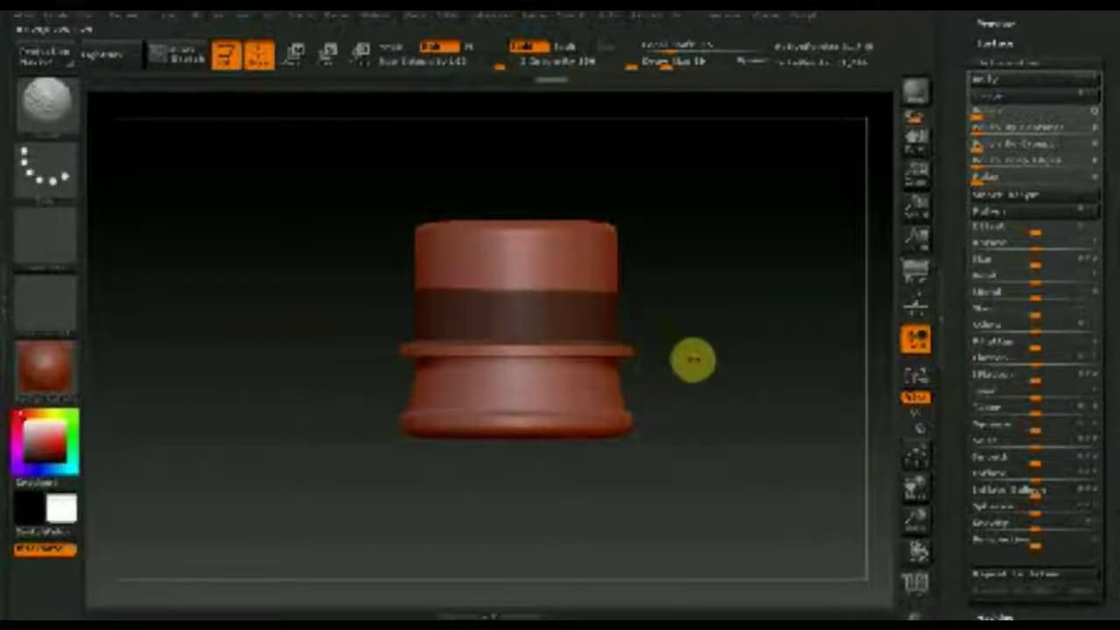
pyautogui.press('ctrl')
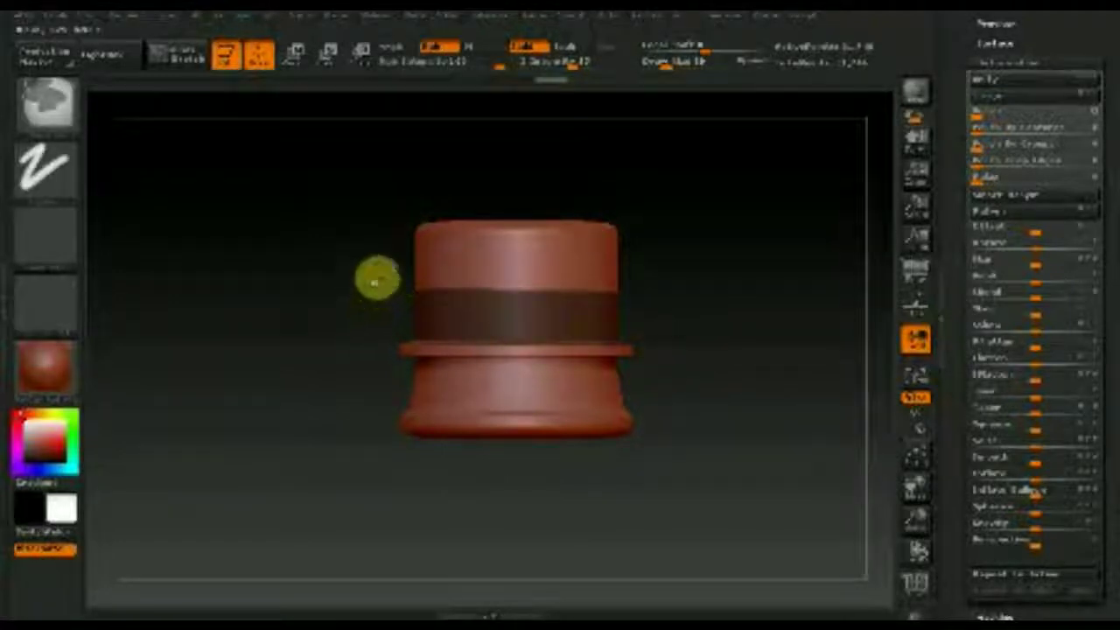
pyautogui.keyDown('ctrl'); pyautogui.moveTo(377, 280); pyautogui.dragTo(647, 343); pyautogui.keyUp('ctrl')
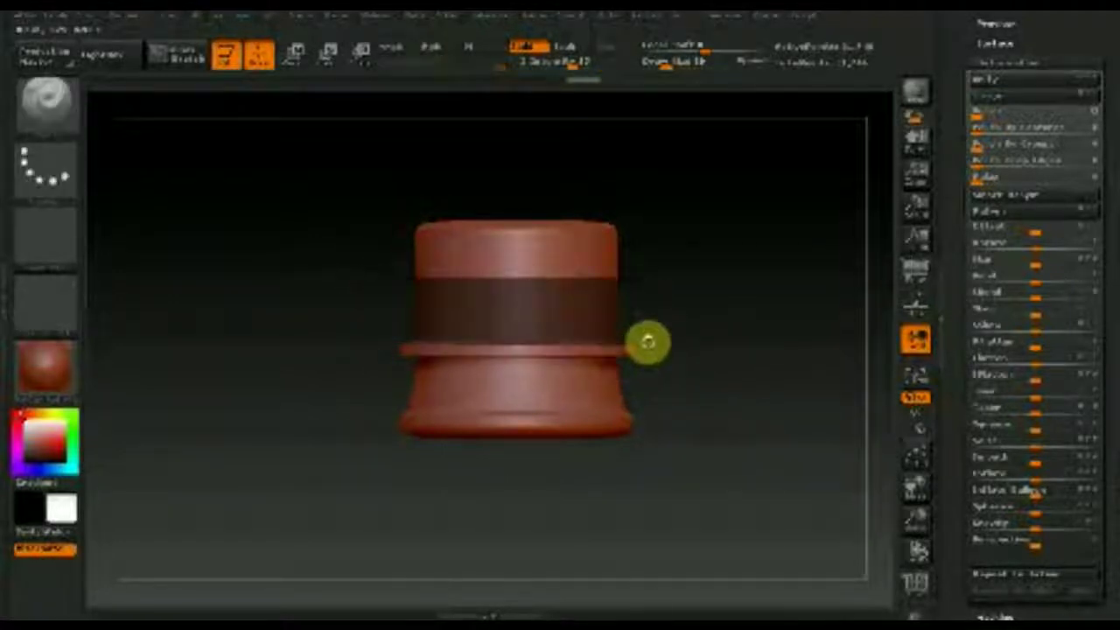
pyautogui.moveTo(374, 194)
pyautogui.keyDown('ctrl'); pyautogui.mouseDown()
pyautogui.moveTo(564, 306)
pyautogui.moveTo(630, 310)
pyautogui.mouseUp(); pyautogui.keyUp('ctrl')
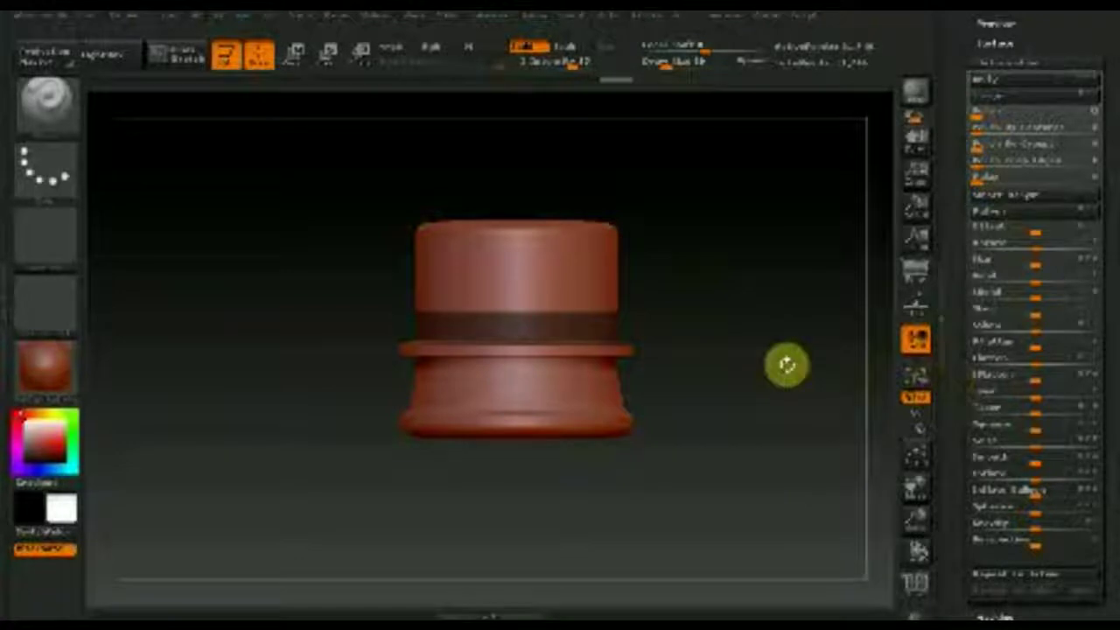
# Invert the mask to free only the narrow strip and pull it inward into a concave groove.
pyautogui.keyDown('ctrl'); pyautogui.click(787, 365); pyautogui.keyUp('ctrl')
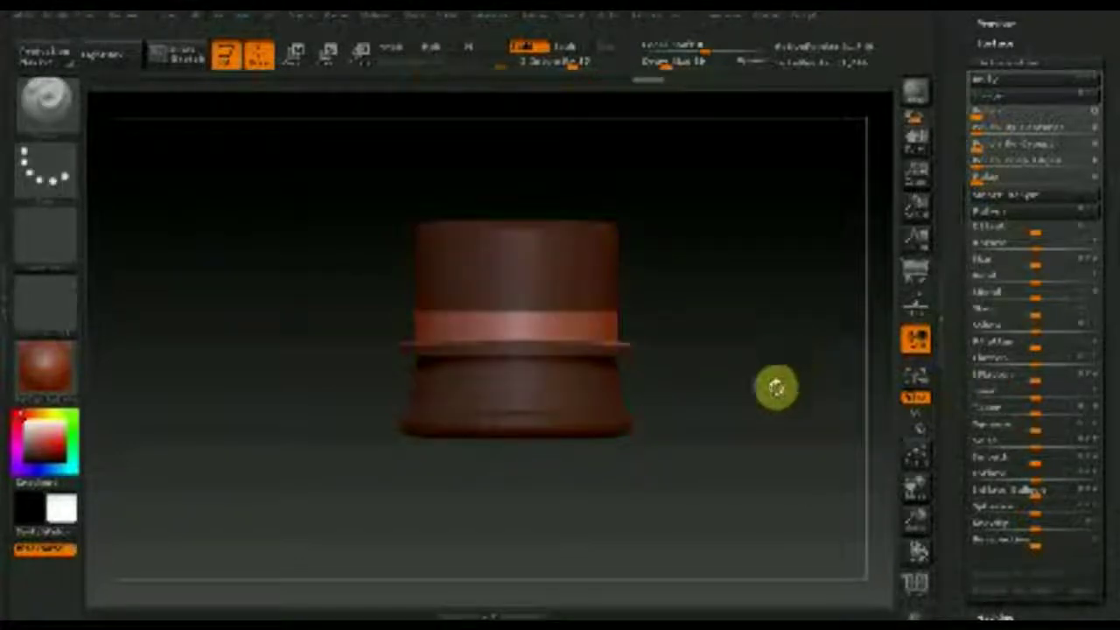
pyautogui.moveTo(710, 543)
pyautogui.keyDown('ctrl'); pyautogui.keyDown('shift'); pyautogui.mouseDown()
pyautogui.moveTo(374, 378)
pyautogui.moveTo(355, 338)
pyautogui.mouseUp(); pyautogui.keyUp('shift'); pyautogui.keyUp('ctrl')
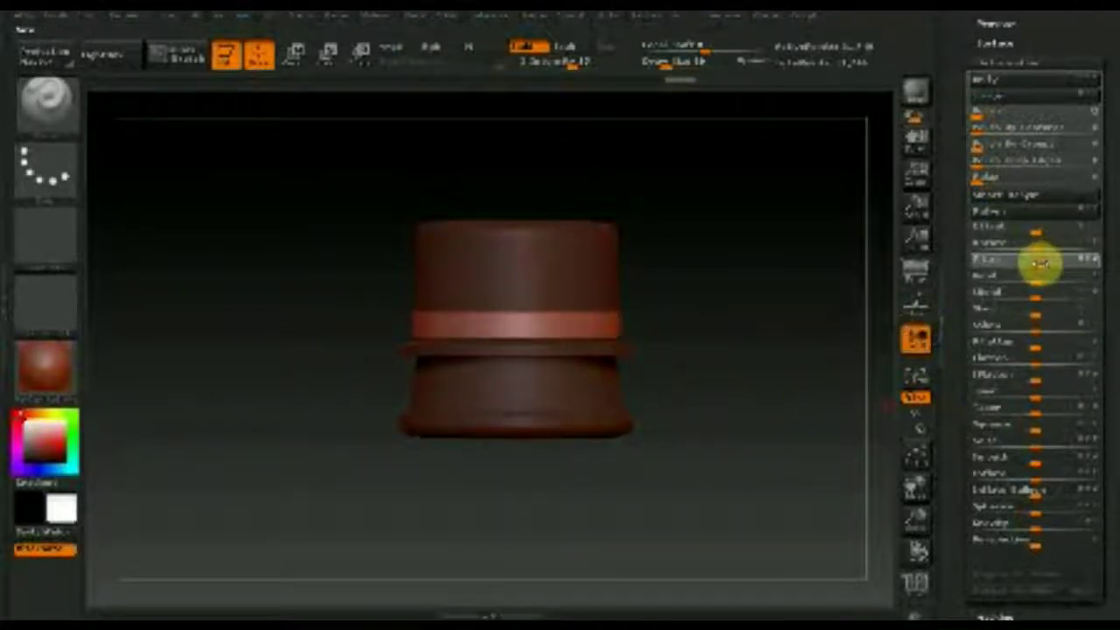
pyautogui.moveTo(1039, 264); pyautogui.dragTo(1032, 266)
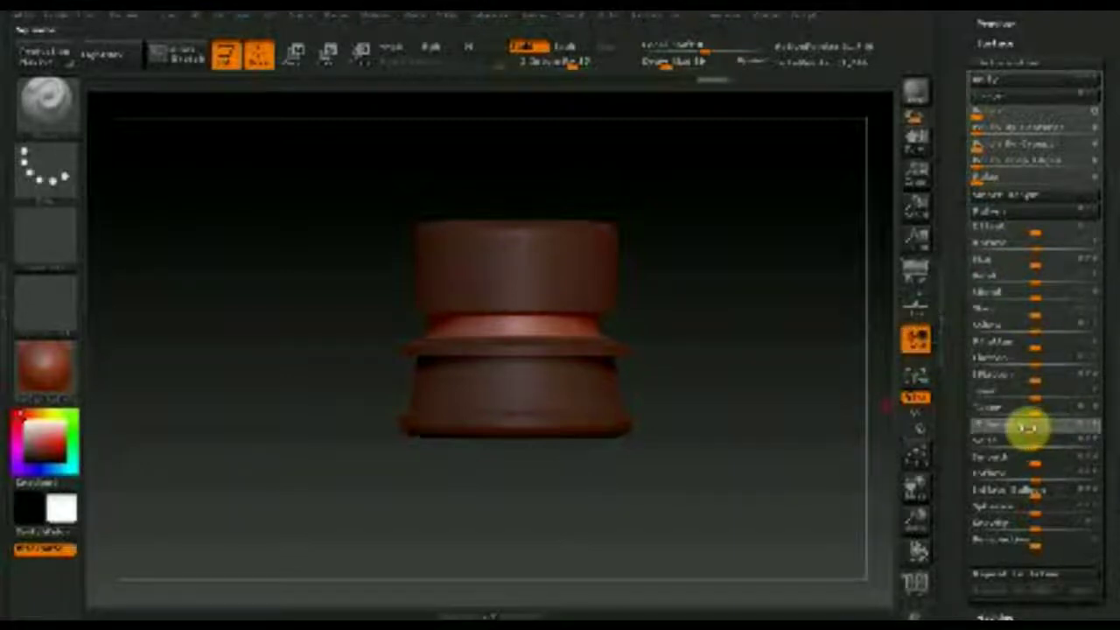
pyautogui.moveTo(1031, 426); pyautogui.dragTo(1037, 427)
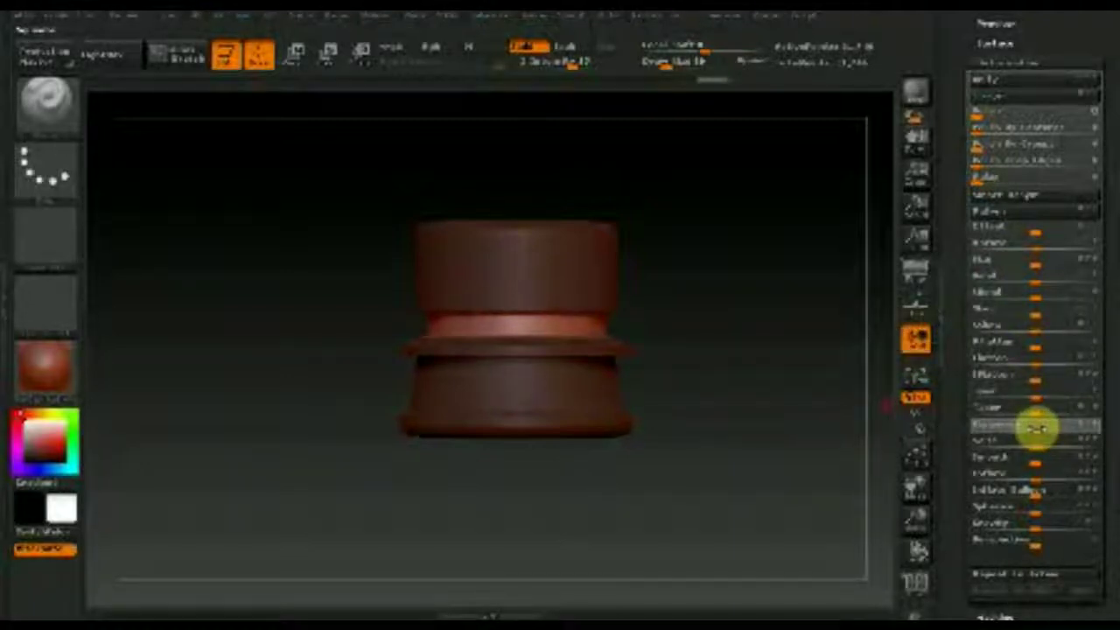
# Test deformations such as Twist on the middle ring, return it straight, and clear the mask.
pyautogui.moveTo(1035, 427); pyautogui.dragTo(1089, 425)
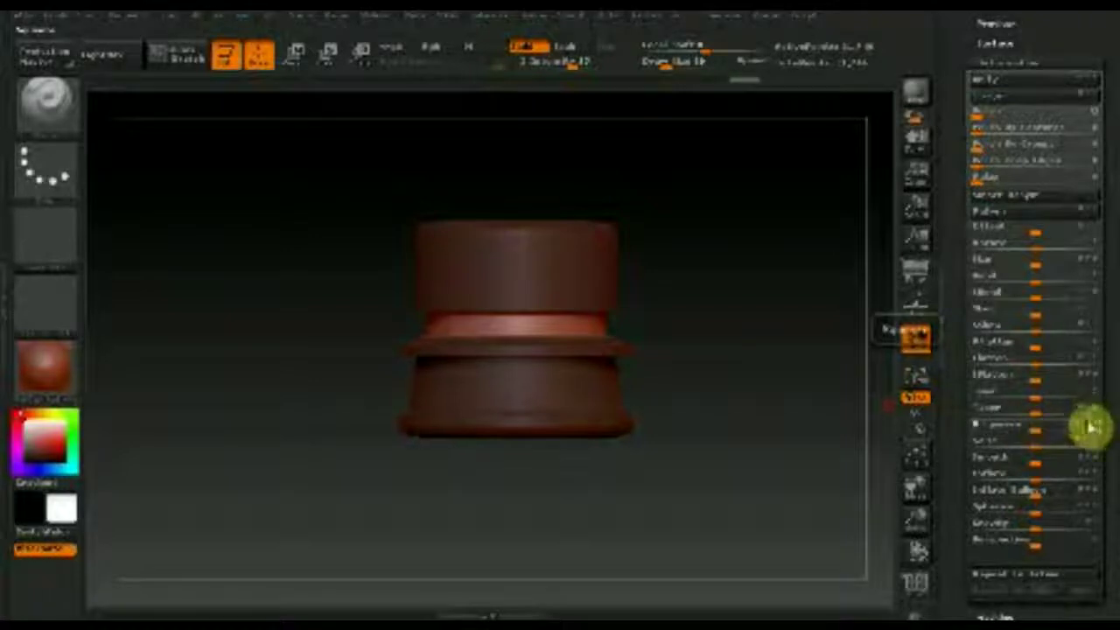
pyautogui.moveTo(1094, 427); pyautogui.dragTo(1035, 429)
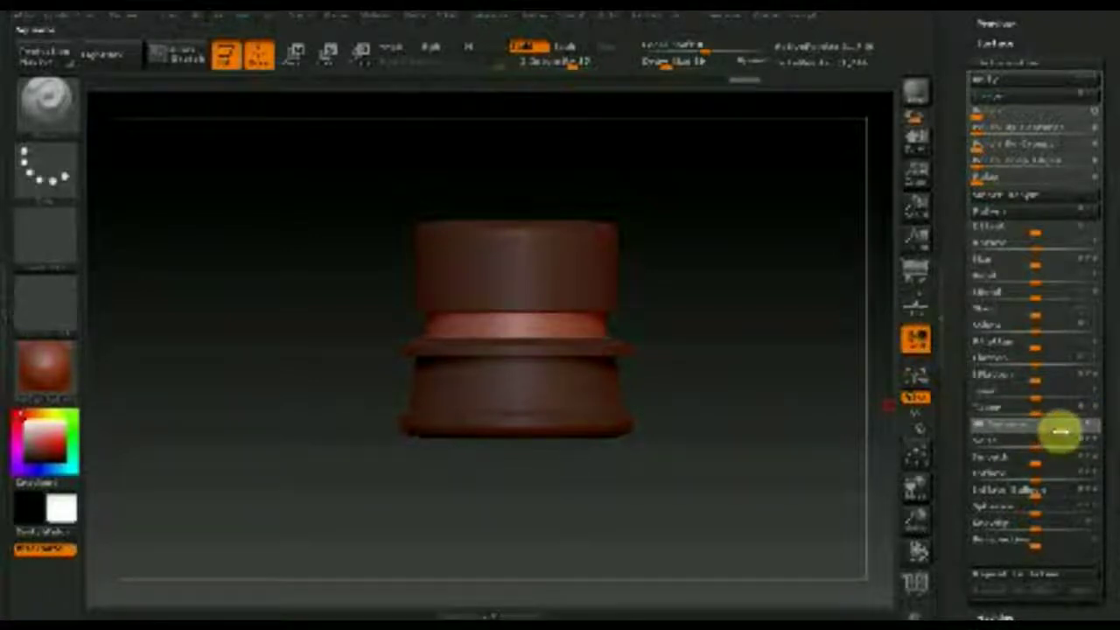
pyautogui.moveTo(1033, 427)
pyautogui.mouseDown()
pyautogui.moveTo(1097, 408)
pyautogui.moveTo(1083, 427)
pyautogui.mouseUp()
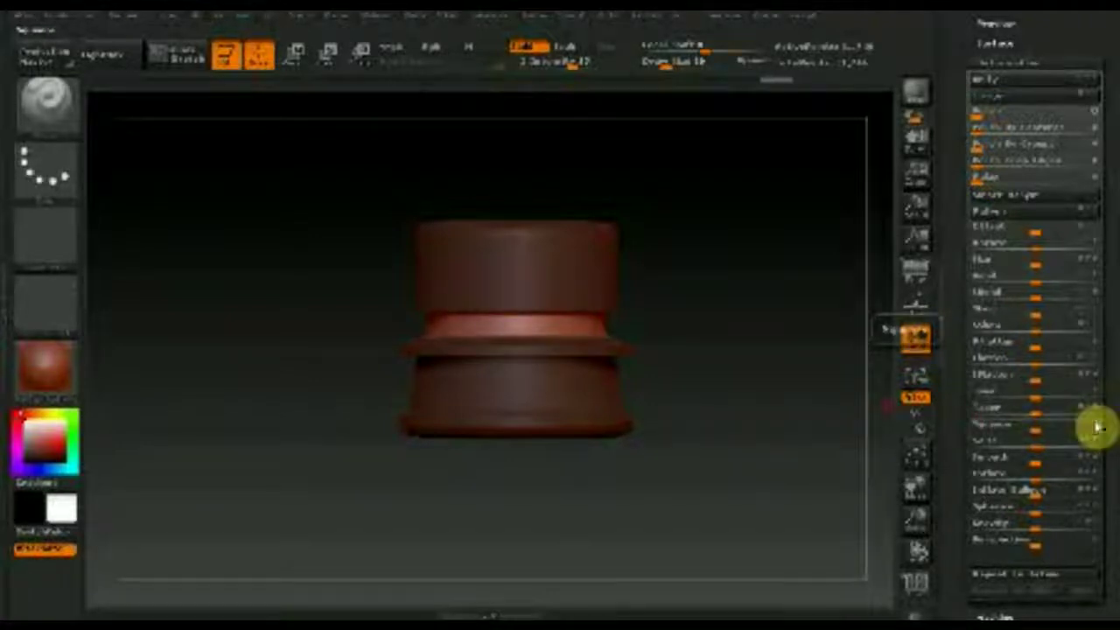
pyautogui.moveTo(1091, 427); pyautogui.dragTo(1026, 408)
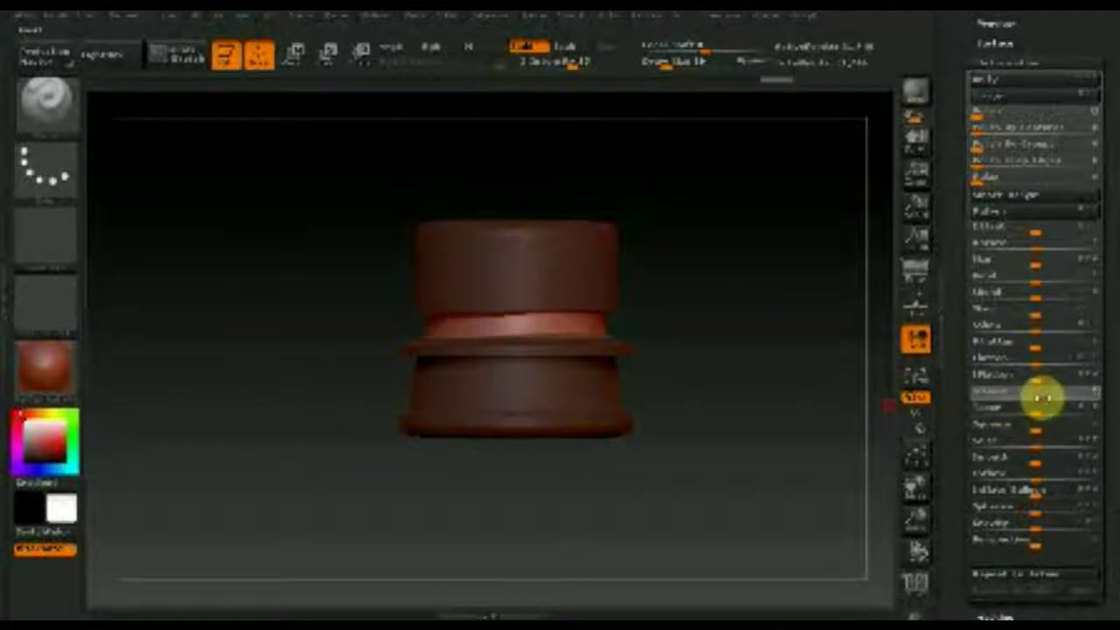
pyautogui.moveTo(1043, 398); pyautogui.dragTo(1034, 398)
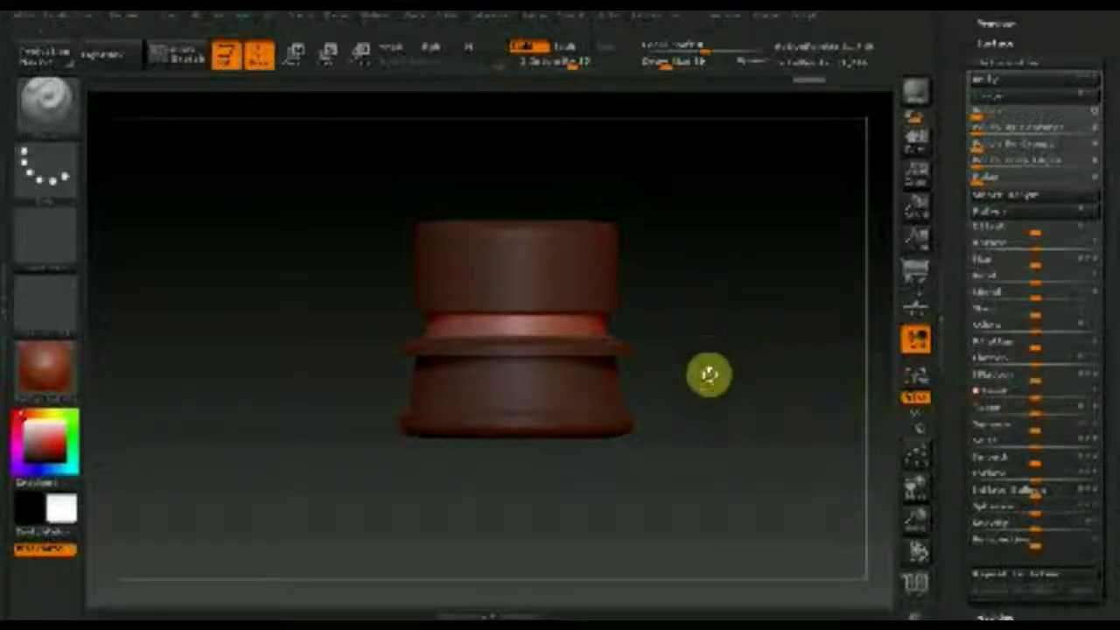
pyautogui.click(556, 355)
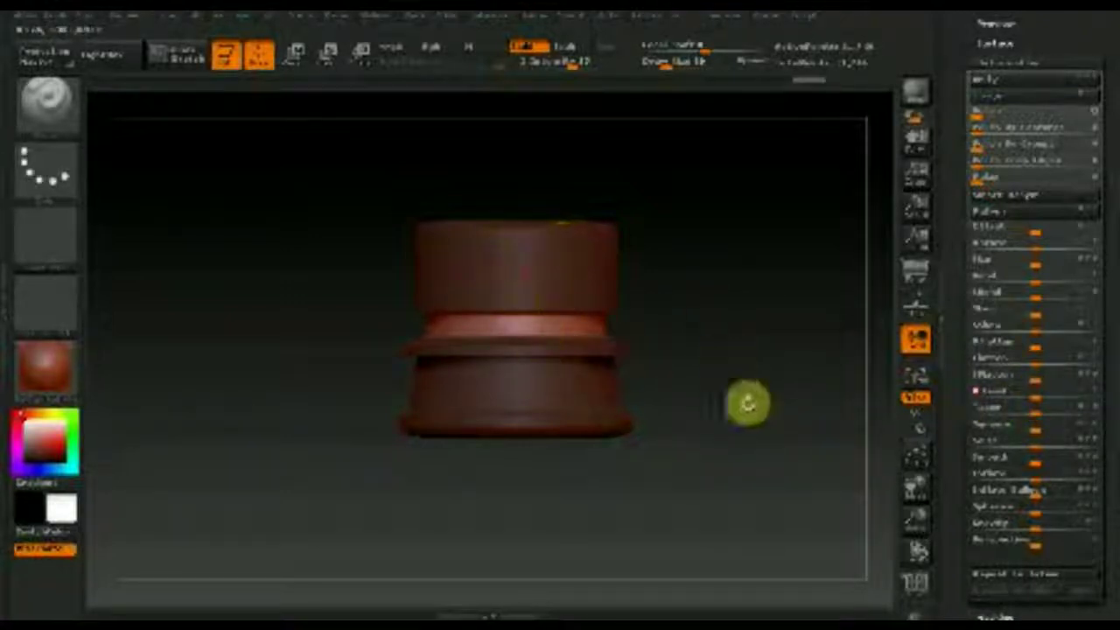
pyautogui.press('shift')
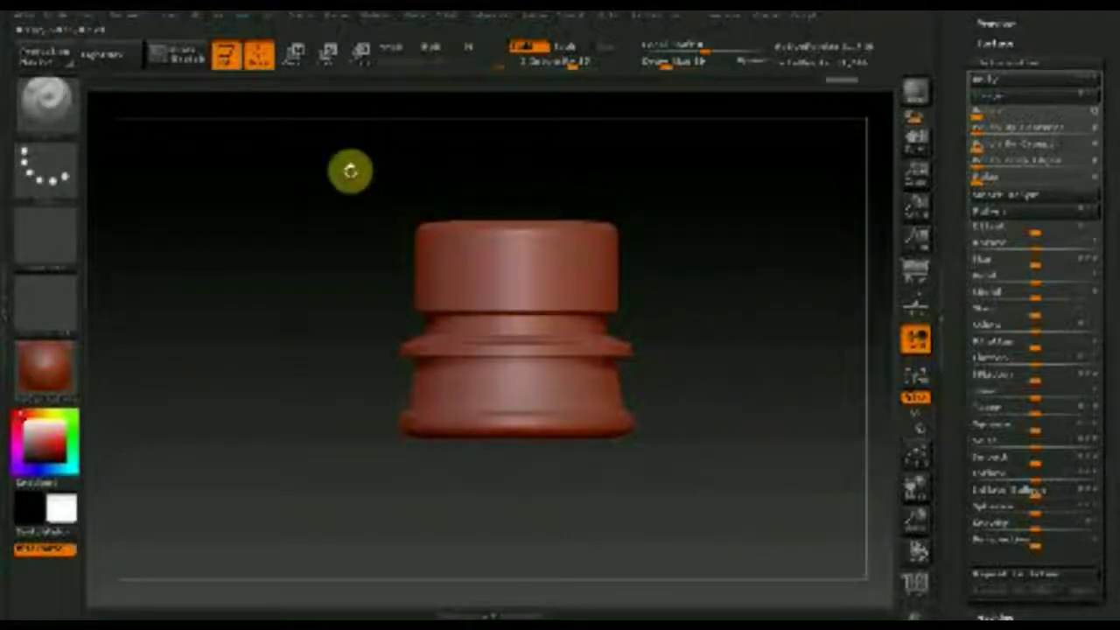
# Hide the upper shaft with a SelectRect box so only the ringed, flared base shows.
pyautogui.moveTo(338, 146)
pyautogui.keyDown('ctrl'); pyautogui.keyDown('shift'); pyautogui.mouseDown()
pyautogui.moveTo(582, 337)
pyautogui.moveTo(641, 313)
pyautogui.mouseUp(); pyautogui.keyUp('shift'); pyautogui.keyUp('ctrl')
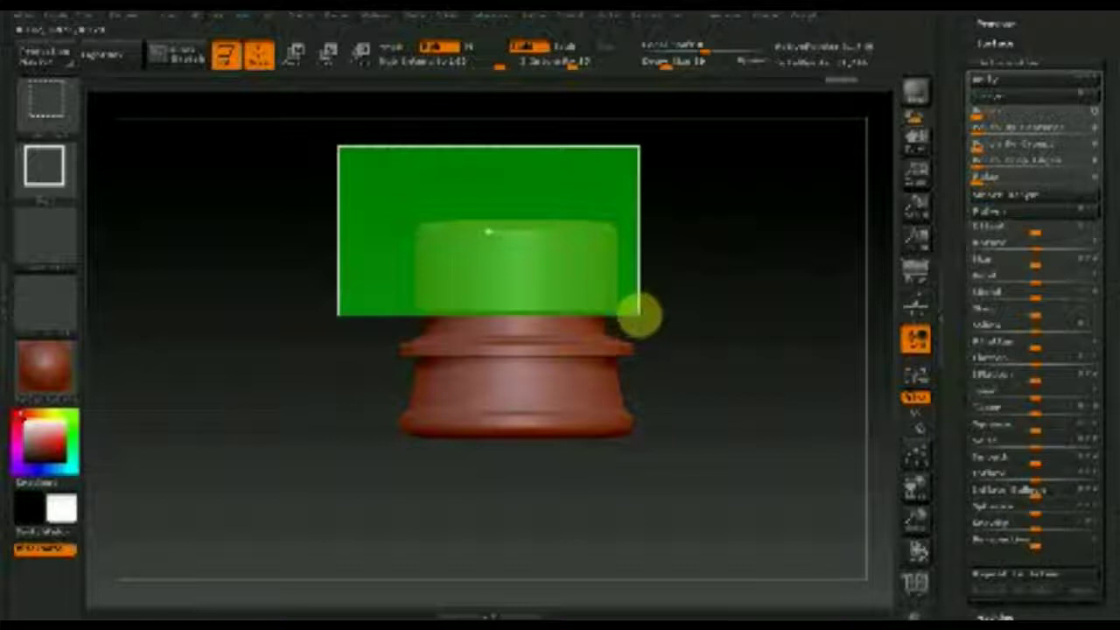
pyautogui.keyDown('ctrl'); pyautogui.keyDown('alt'); pyautogui.keyDown('shift'); pyautogui.moveTo(641, 313); pyautogui.dragTo(640, 314); pyautogui.keyUp('shift'); pyautogui.keyUp('alt'); pyautogui.keyUp('ctrl')
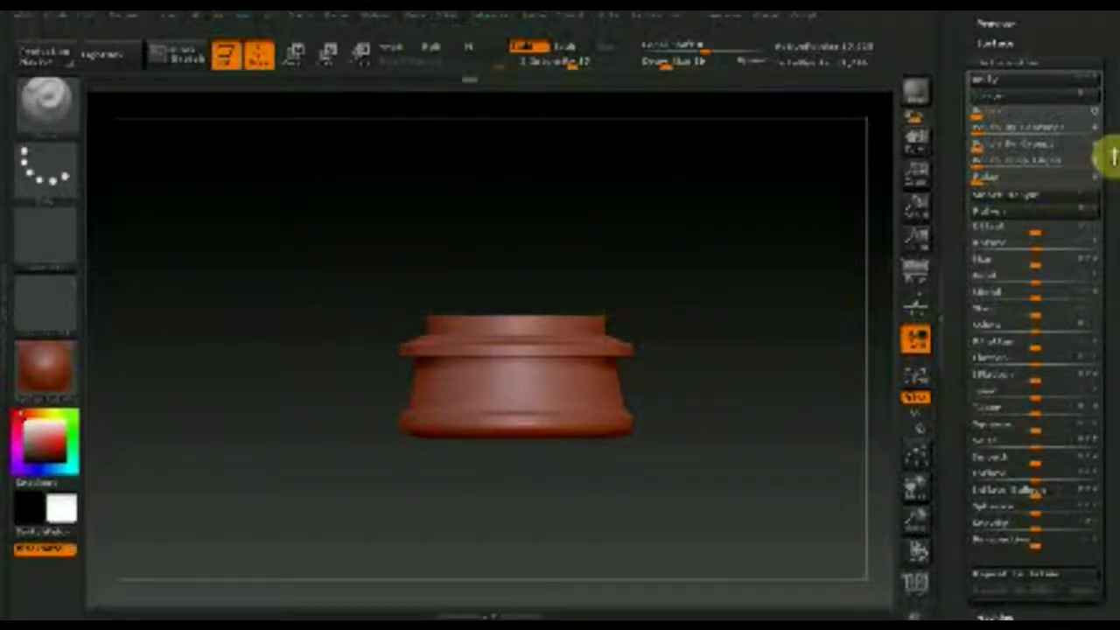
pyautogui.moveTo(1107, 154); pyautogui.dragTo(1107, 277)
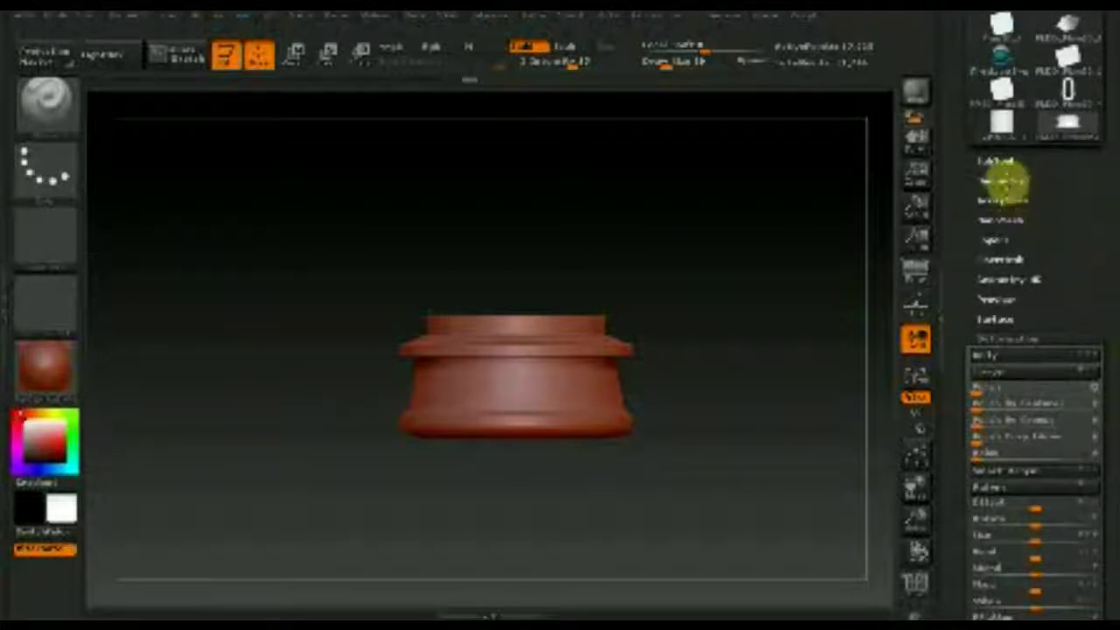
# Delete the lower subdivision levels and the hidden upper shaft geometry.
pyautogui.click(1000, 181)
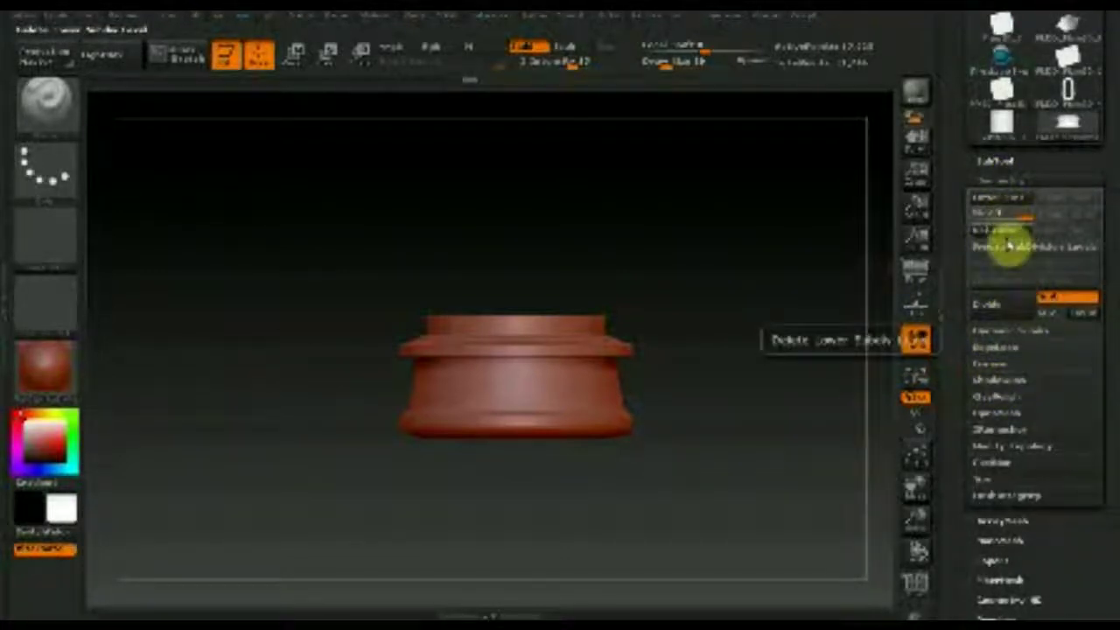
pyautogui.click(1003, 240)
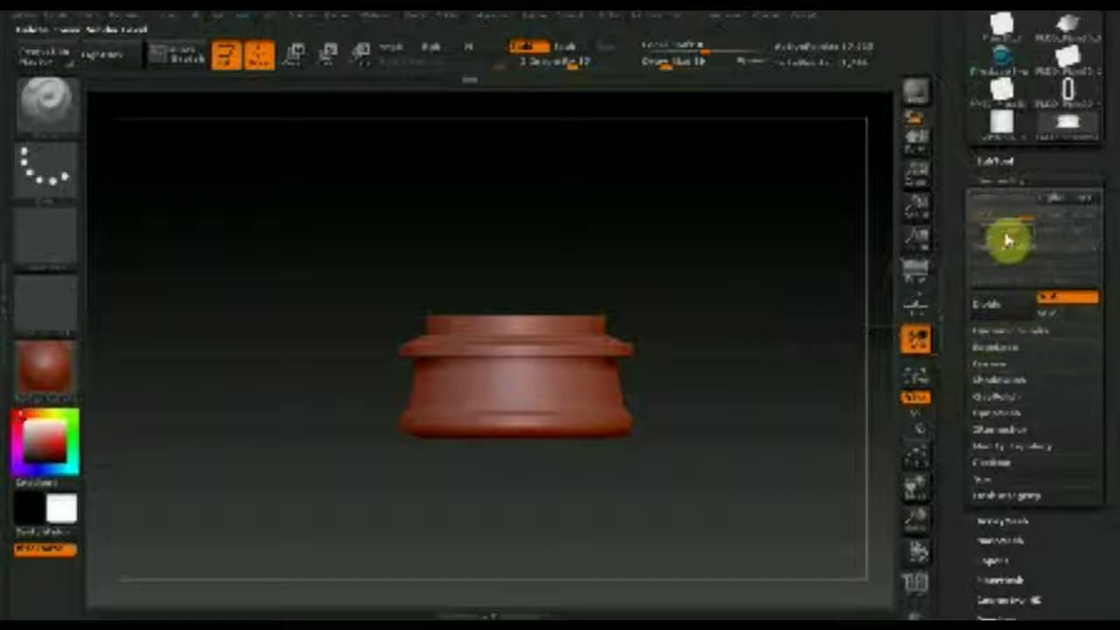
pyautogui.click(1000, 449)
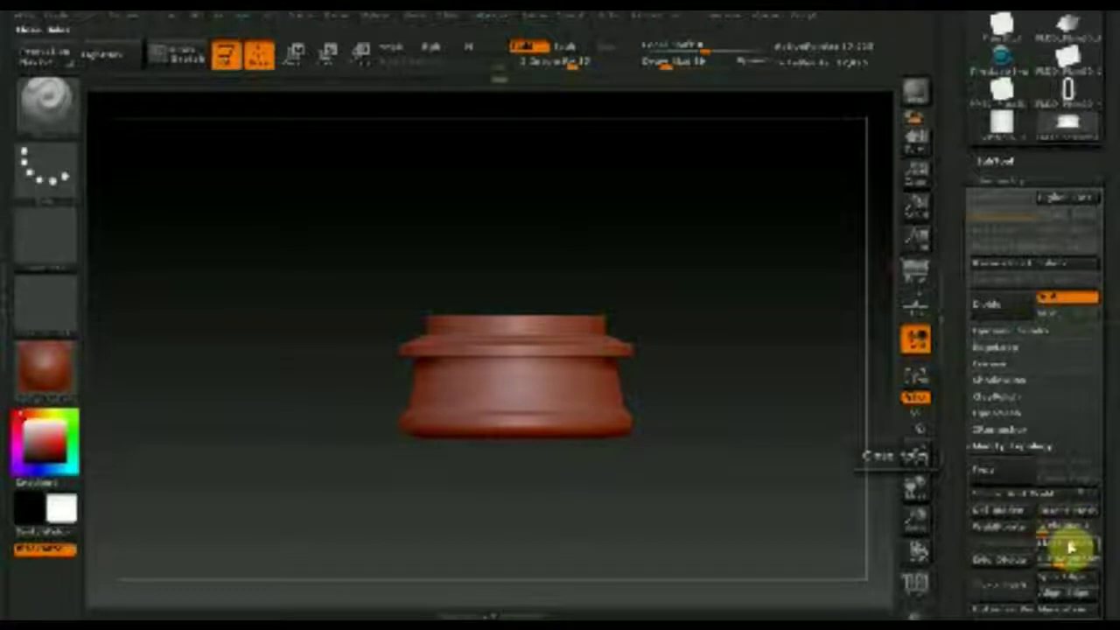
pyautogui.moveTo(755, 452)
pyautogui.mouseDown()
pyautogui.moveTo(760, 490)
pyautogui.moveTo(757, 425)
pyautogui.moveTo(735, 428)
pyautogui.mouseUp()
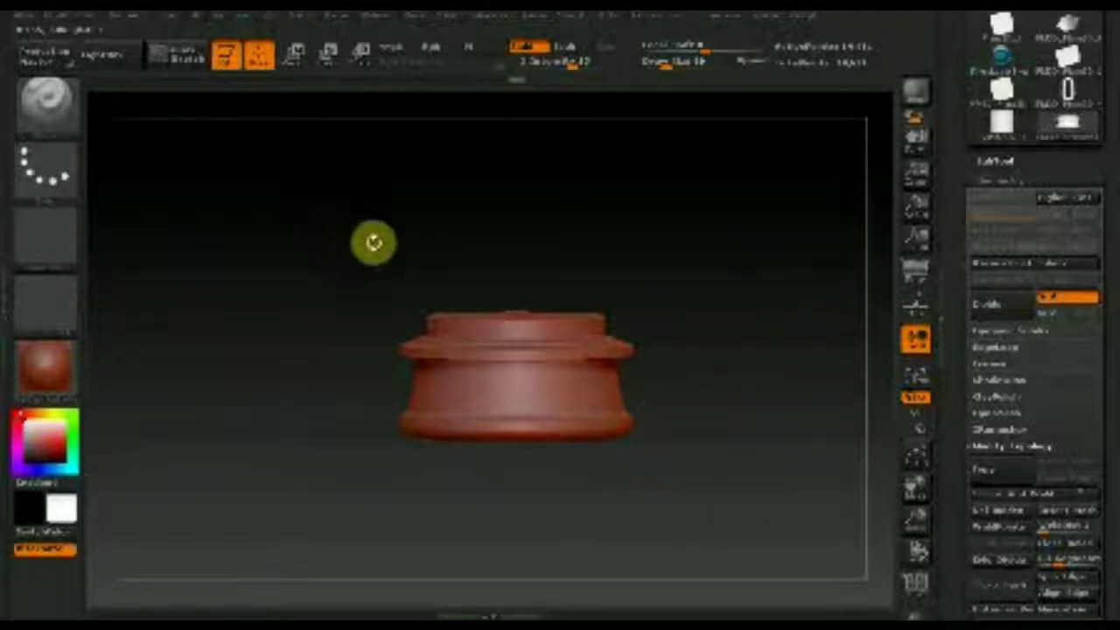
# Mask the top band of the base piece, then invert so the lower base is protected.
pyautogui.press('ctrl')
pyautogui.keyDown('ctrl'); pyautogui.keyDown('shift'); pyautogui.moveTo(444, 330); pyautogui.dragTo(648, 364); pyautogui.keyUp('shift'); pyautogui.keyUp('ctrl')
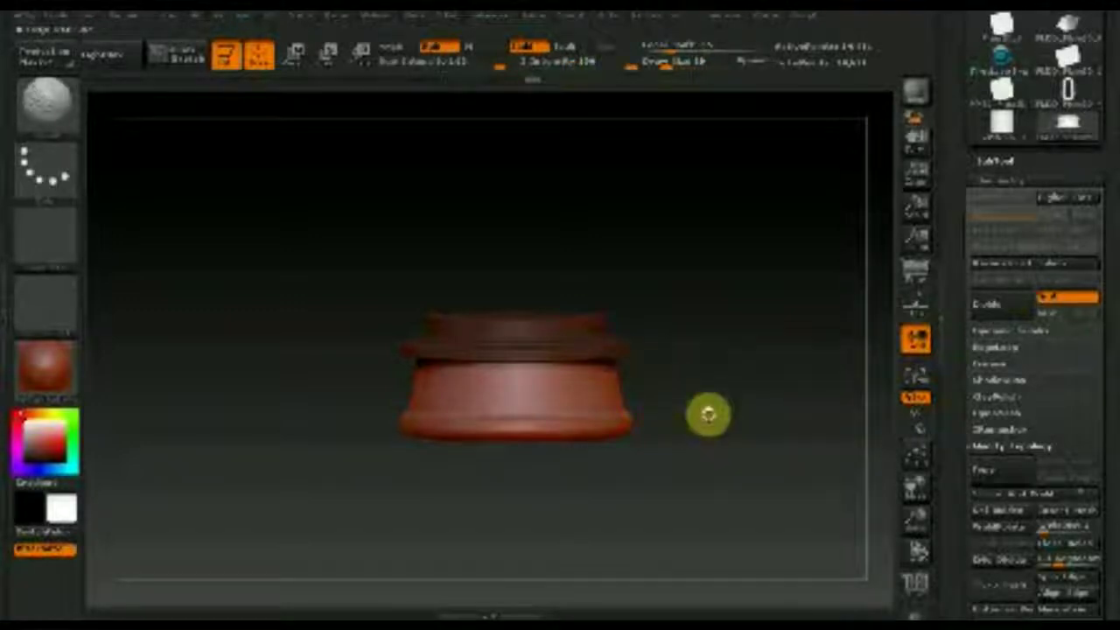
pyautogui.keyDown('ctrl'); pyautogui.keyDown('shift'); pyautogui.moveTo(345, 250); pyautogui.dragTo(646, 364); pyautogui.keyUp('shift'); pyautogui.keyUp('ctrl')
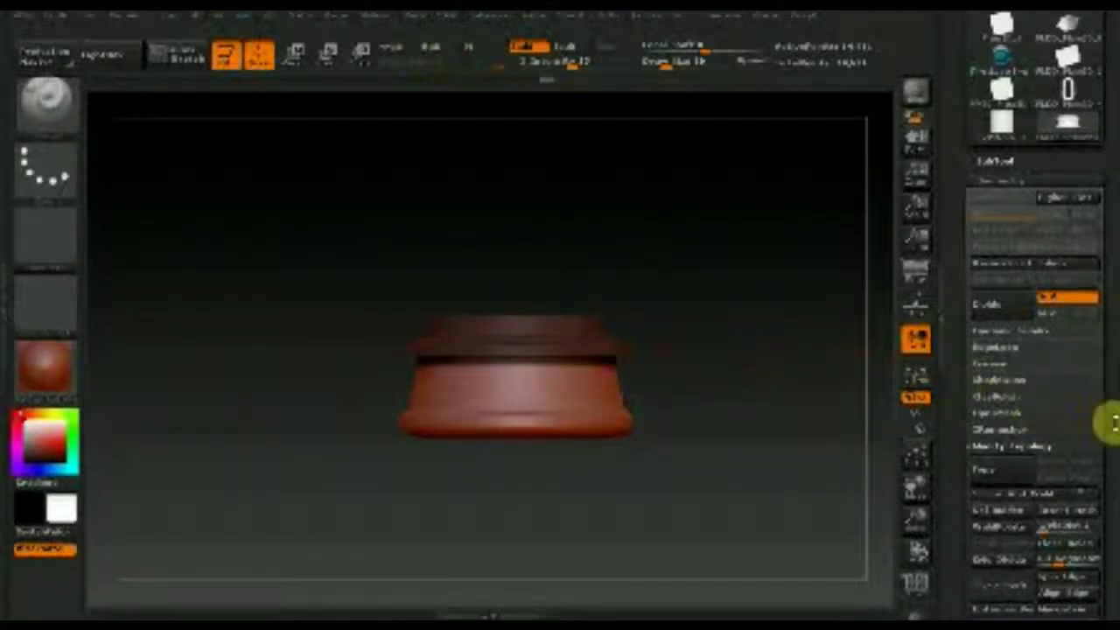
pyautogui.scroll(-1, 1110, 415)
pyautogui.hotkey('ctrl', 'i')
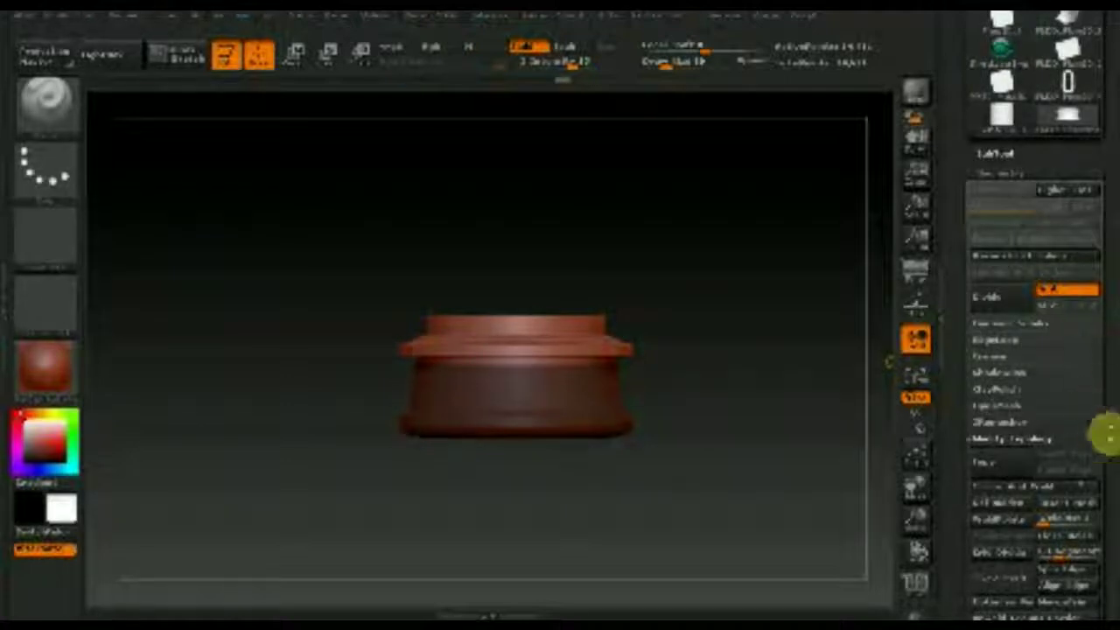
pyautogui.scroll(-5, 1103, 411)
pyautogui.scroll(-7, 1110, 390)
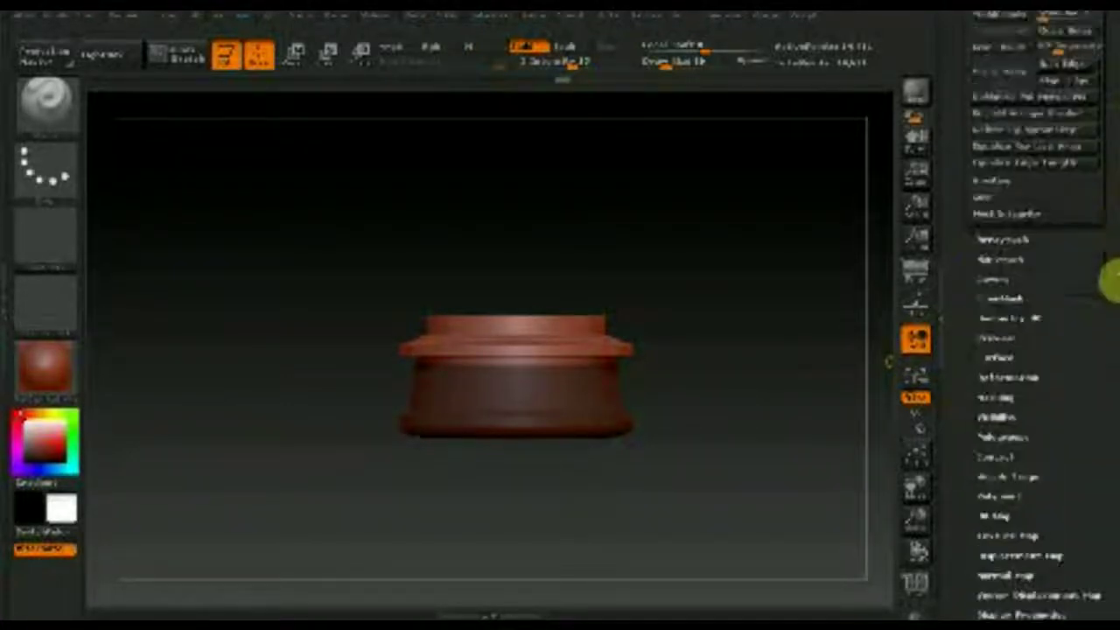
# Narrow the unmasked top rim with the Size deformation, then clear the mask.
pyautogui.click(1011, 376)
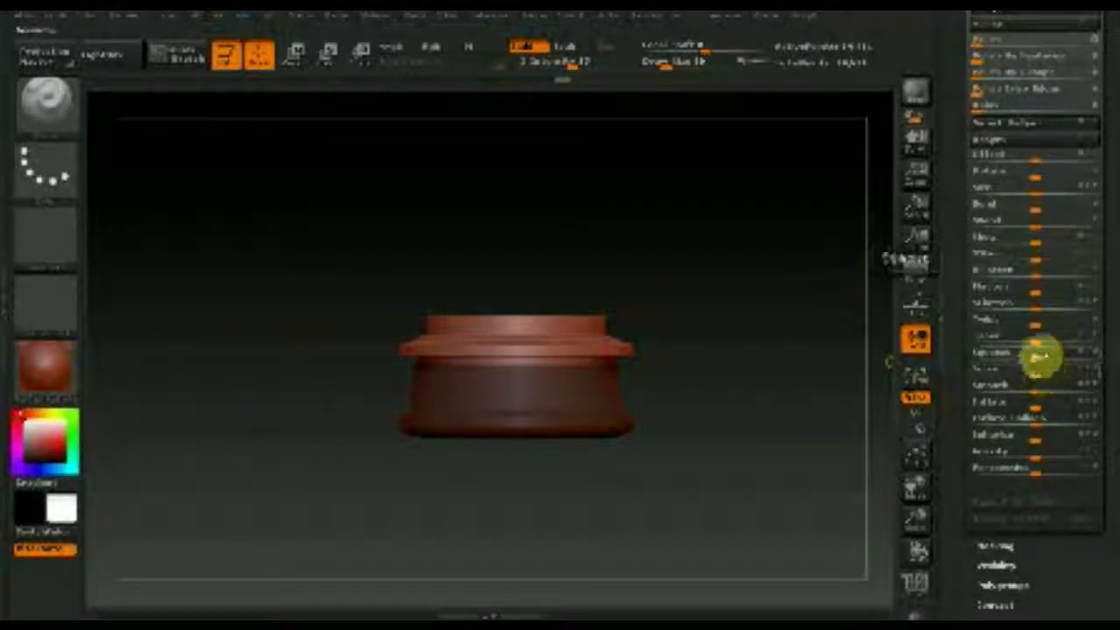
pyautogui.moveTo(1035, 355); pyautogui.dragTo(1027, 358)
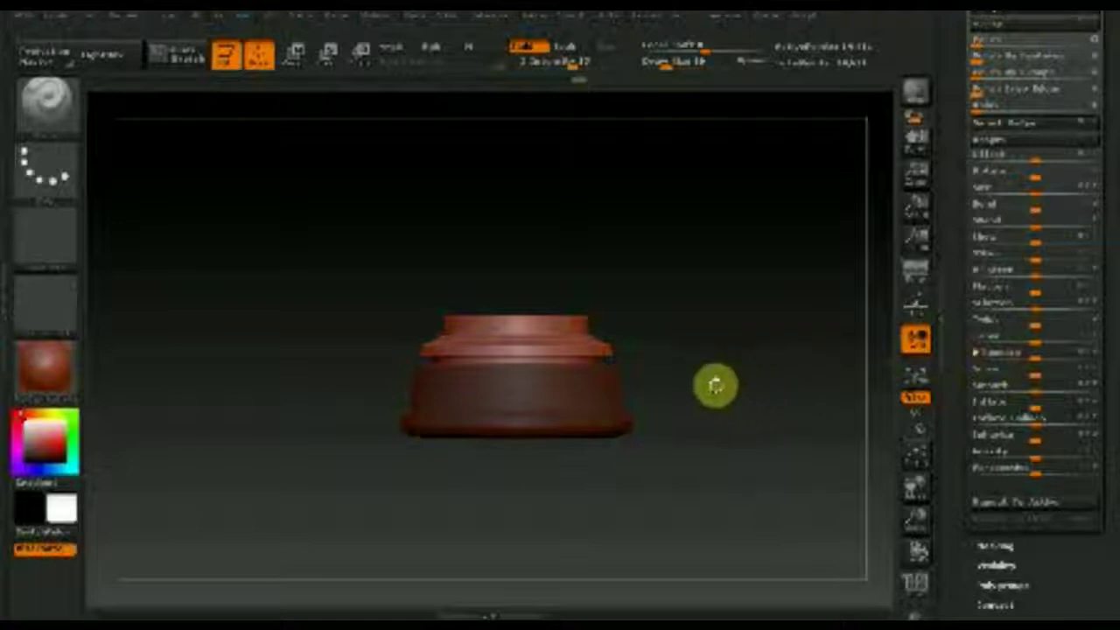
pyautogui.keyDown('ctrl'); pyautogui.moveTo(749, 379); pyautogui.dragTo(730, 372); pyautogui.keyUp('ctrl')
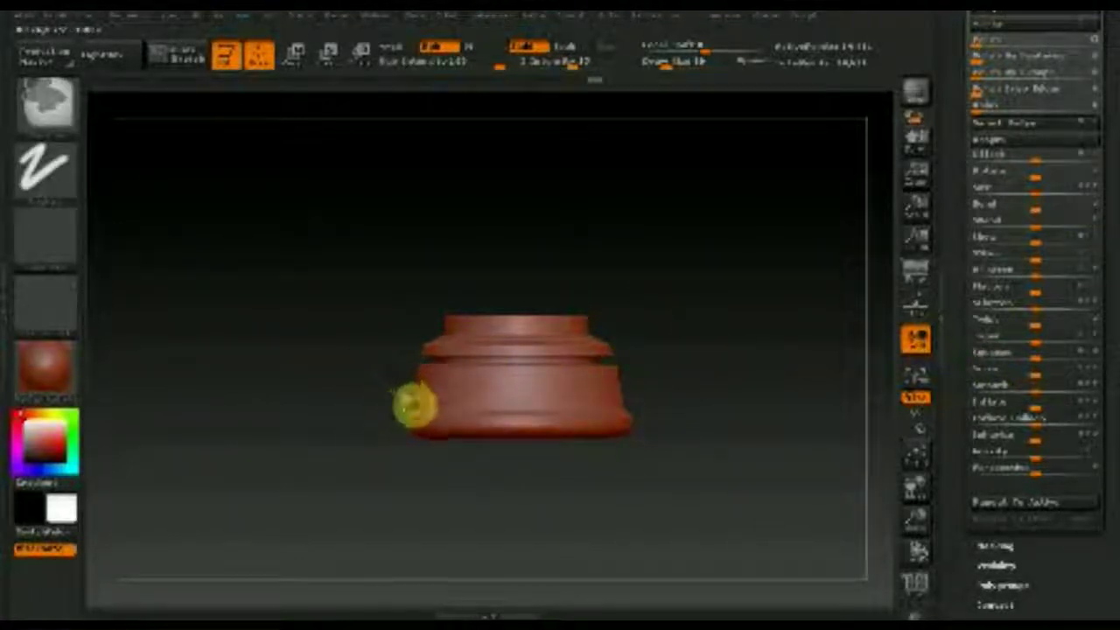
# Slice a new band into the lower tier with SliceCurve and inflate it outward.
pyautogui.keyDown('ctrl'); pyautogui.keyDown('shift'); pyautogui.moveTo(400, 404); pyautogui.dragTo(639, 408); pyautogui.keyUp('shift'); pyautogui.keyUp('ctrl')
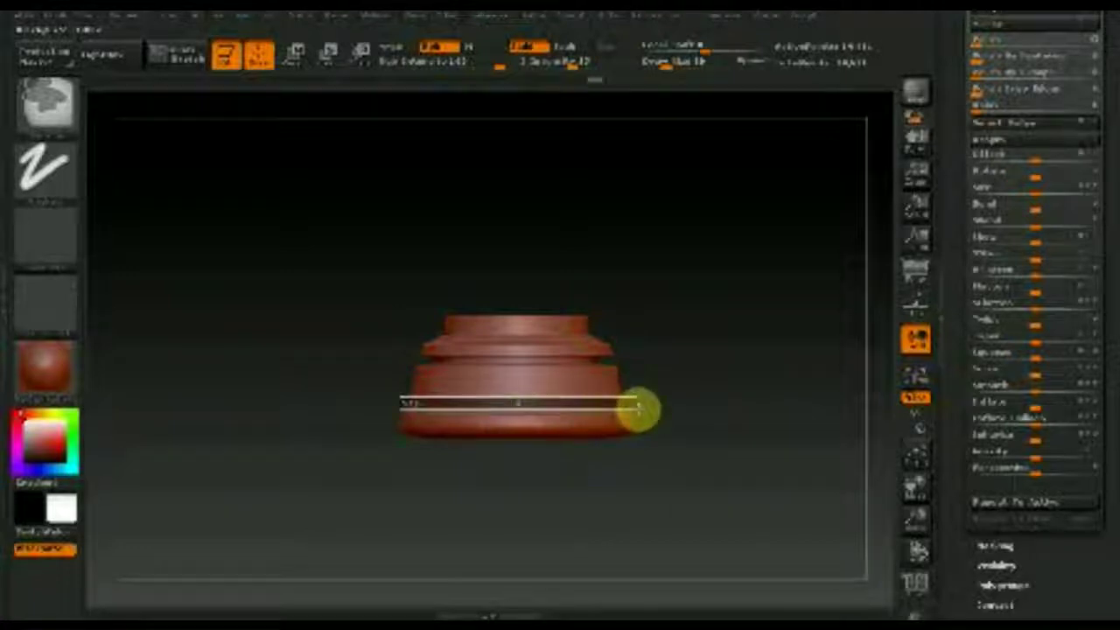
pyautogui.keyDown('ctrl'); pyautogui.keyDown('shift'); pyautogui.moveTo(639, 407); pyautogui.dragTo(640, 405); pyautogui.keyUp('shift'); pyautogui.keyUp('ctrl')
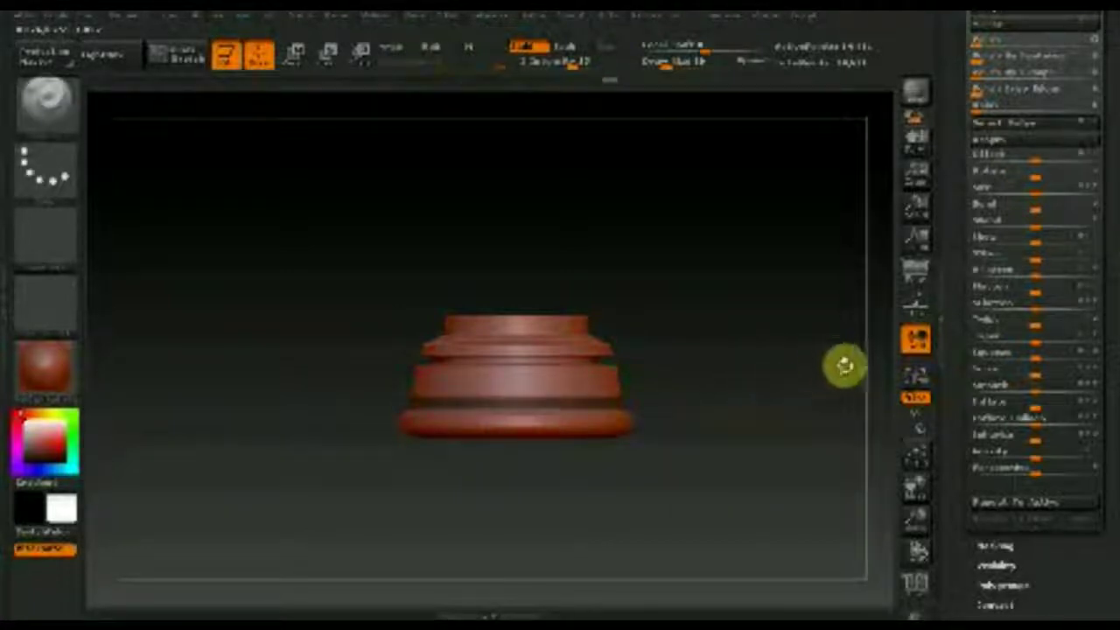
pyautogui.keyDown('ctrl'); pyautogui.click(748, 359); pyautogui.keyUp('ctrl')
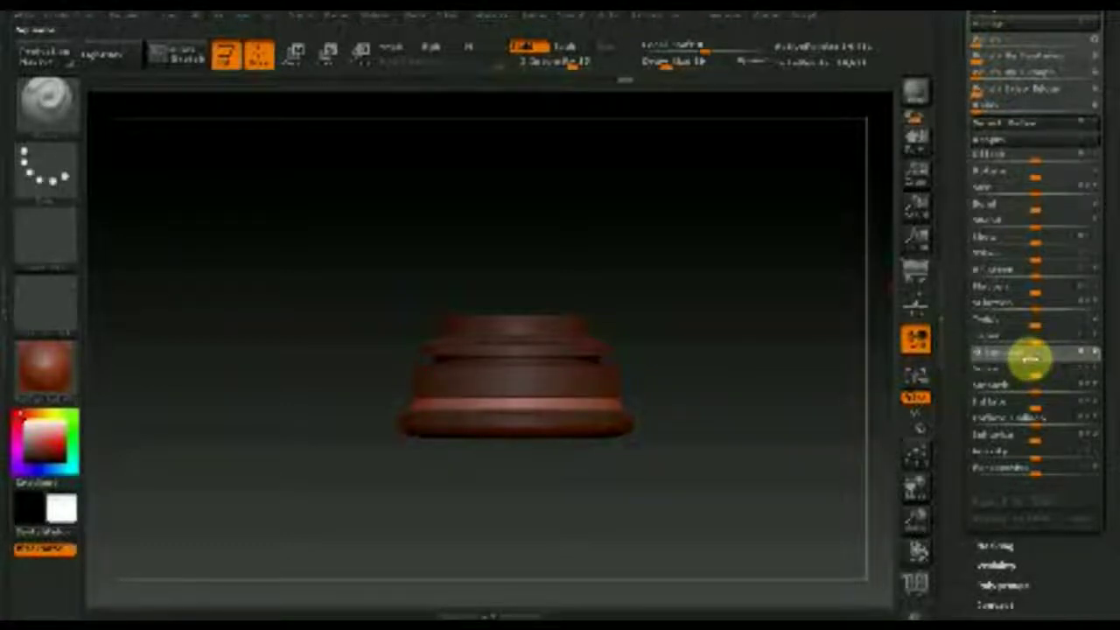
pyautogui.moveTo(1030, 357); pyautogui.dragTo(1046, 361)
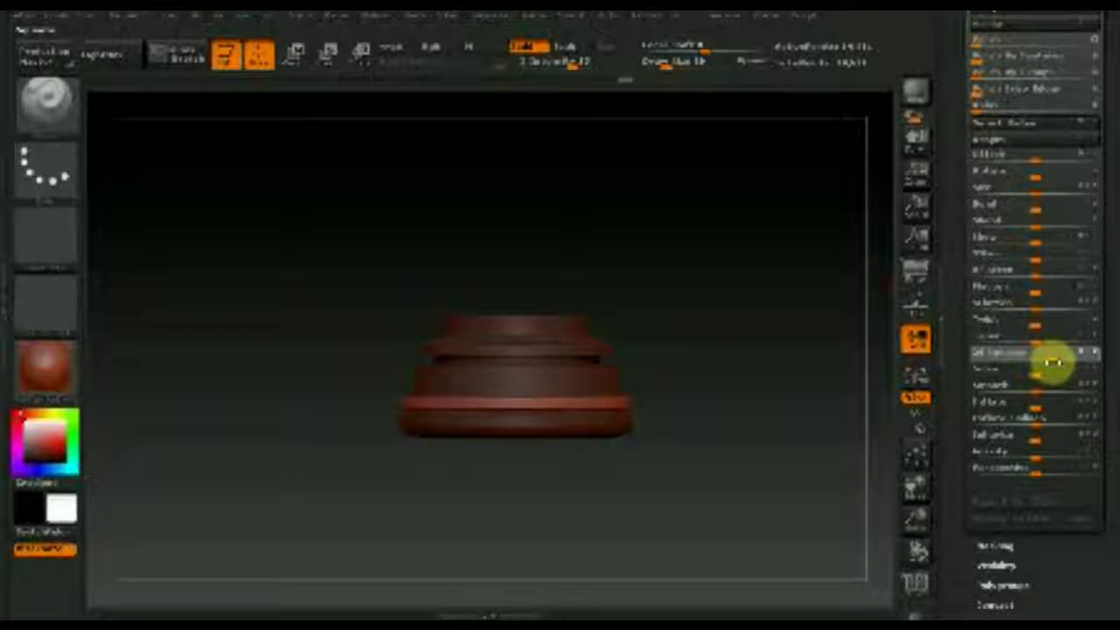
pyautogui.moveTo(1052, 361); pyautogui.dragTo(1038, 366)
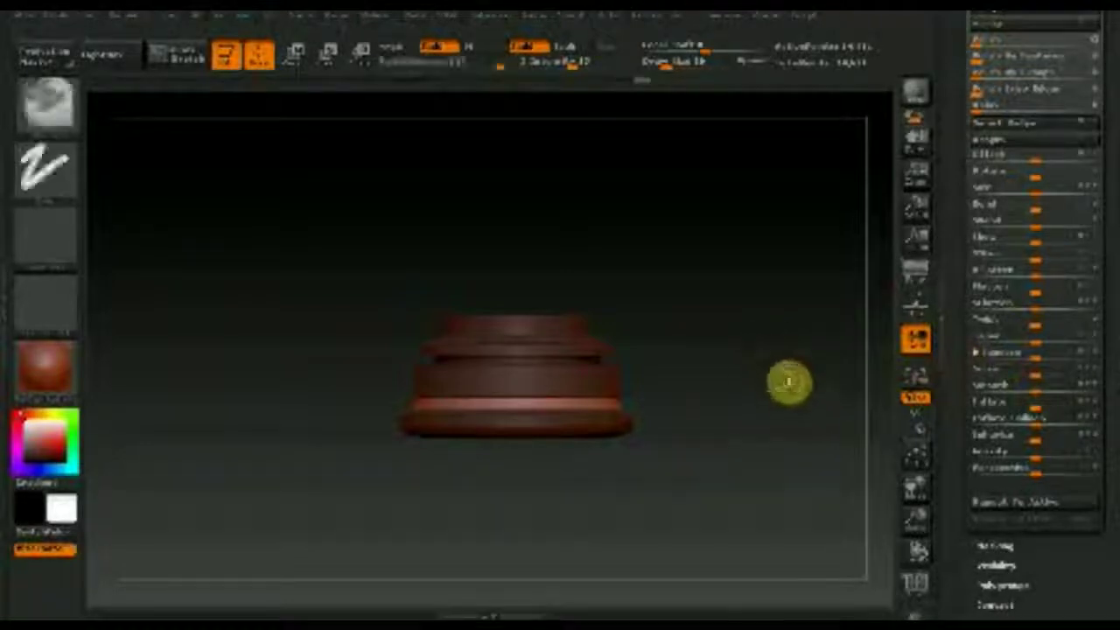
pyautogui.moveTo(761, 388)
pyautogui.mouseDown()
pyautogui.moveTo(768, 360)
pyautogui.moveTo(748, 475)
pyautogui.moveTo(723, 415)
pyautogui.moveTo(717, 430)
pyautogui.moveTo(707, 421)
pyautogui.moveTo(762, 406)
pyautogui.moveTo(717, 418)
pyautogui.moveTo(682, 407)
pyautogui.moveTo(738, 416)
pyautogui.mouseUp()
pyautogui.press('b')
pyautogui.press('m')
pyautogui.press('v')
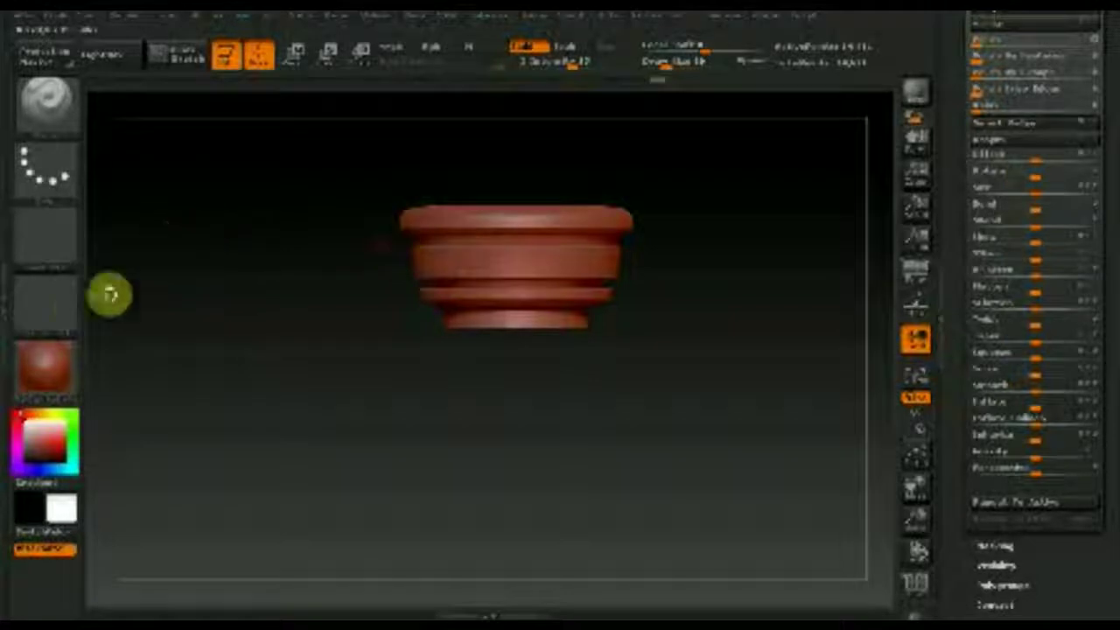
# Import a screenshot image from the Desktop folder as an alpha.
pyautogui.click(52, 250)
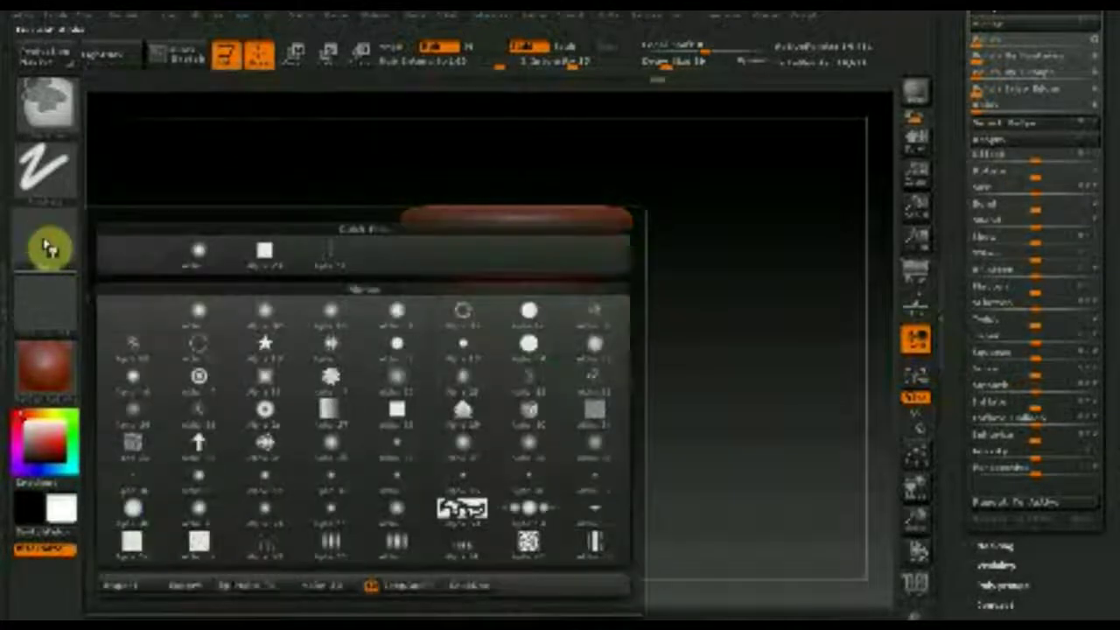
pyautogui.click(140, 581)
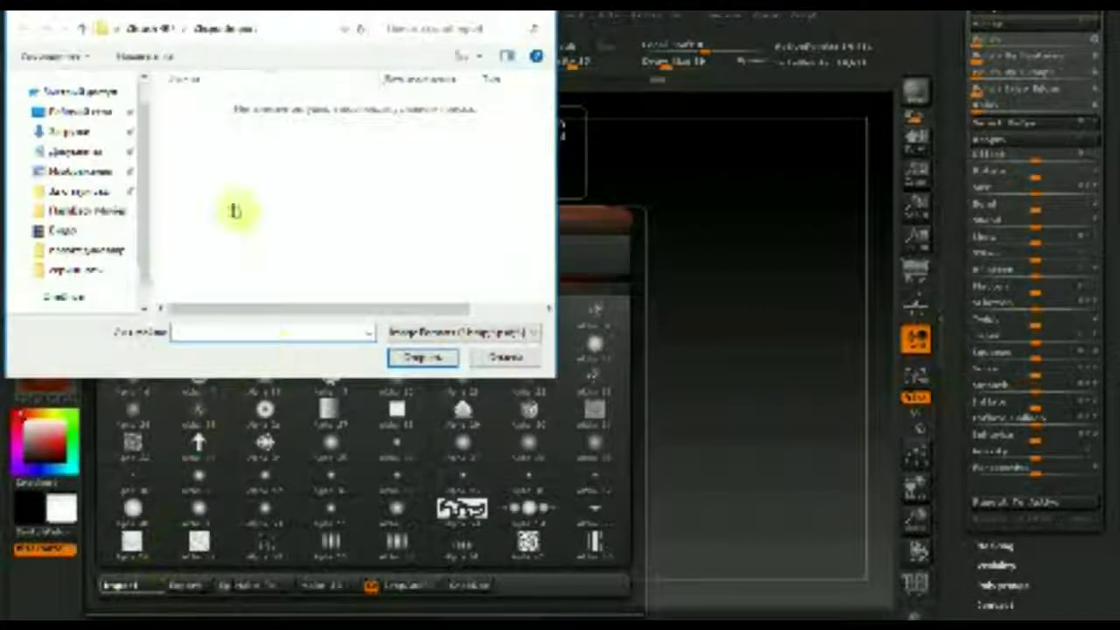
pyautogui.scroll(-3, 96, 252)
pyautogui.scroll(-1, 96, 250)
pyautogui.click(97, 226)
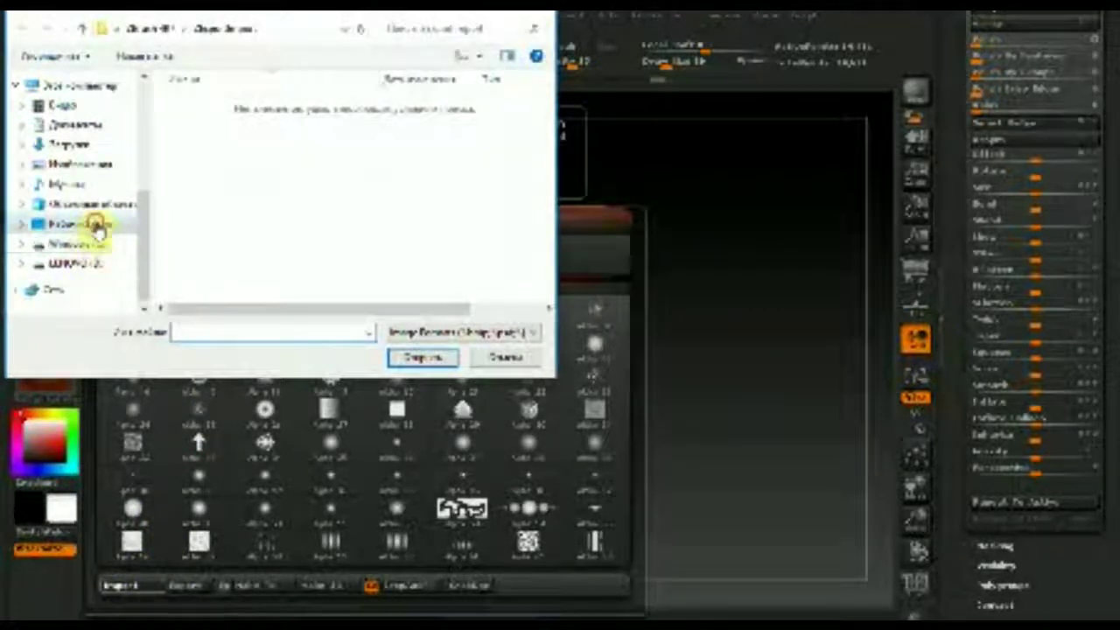
pyautogui.scroll(-3, 332, 219)
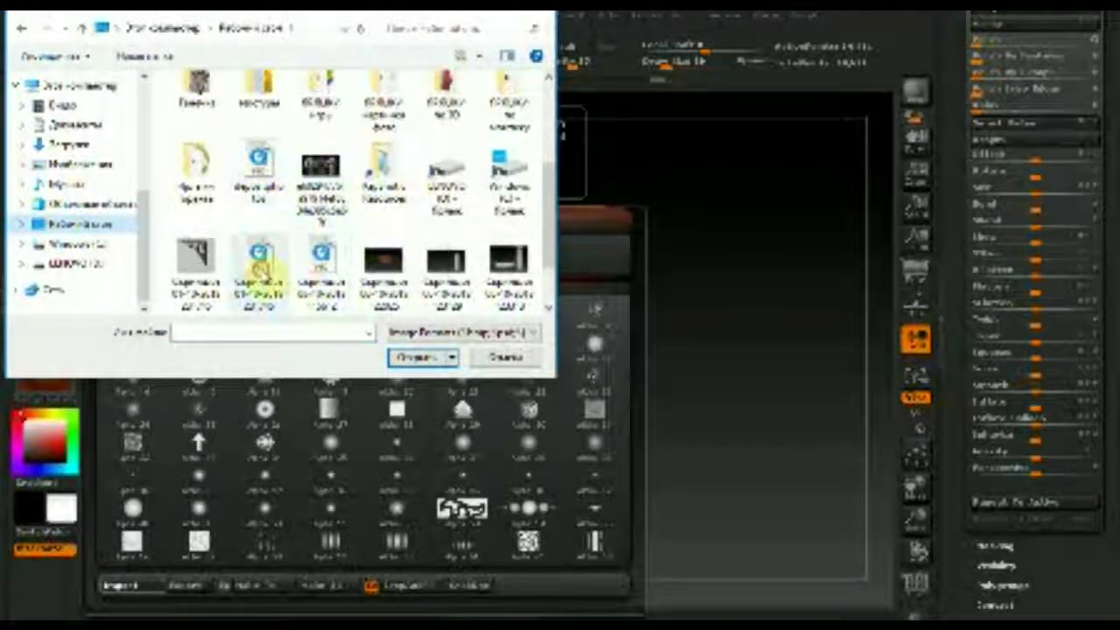
pyautogui.click(259, 263)
pyautogui.click(420, 358)
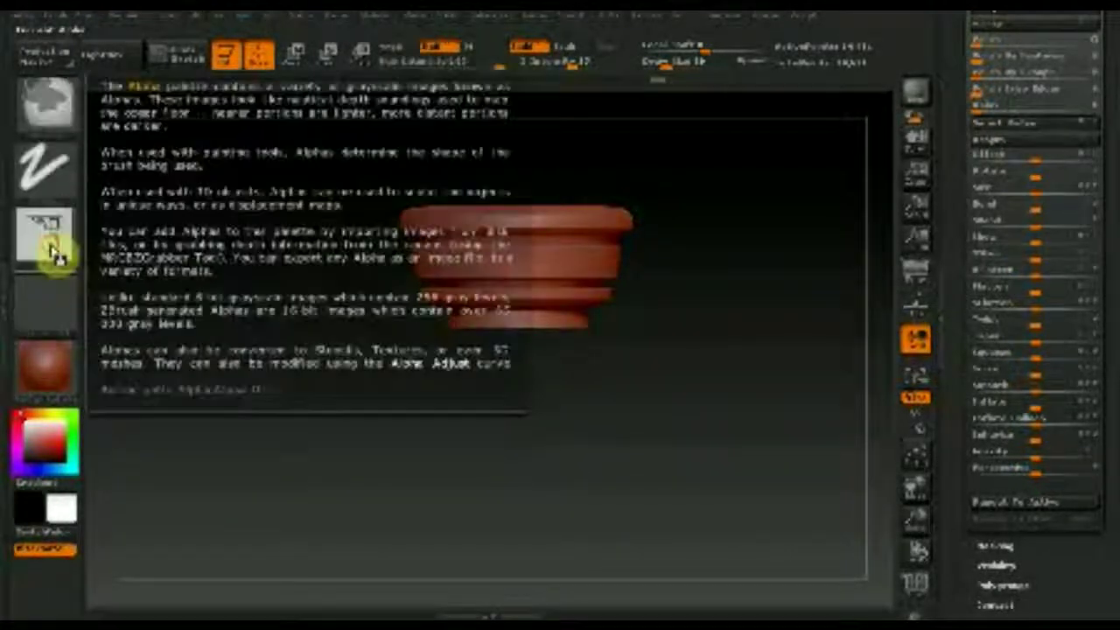
# Import the ornament pattern image file as the active alpha instead.
pyautogui.click(54, 243)
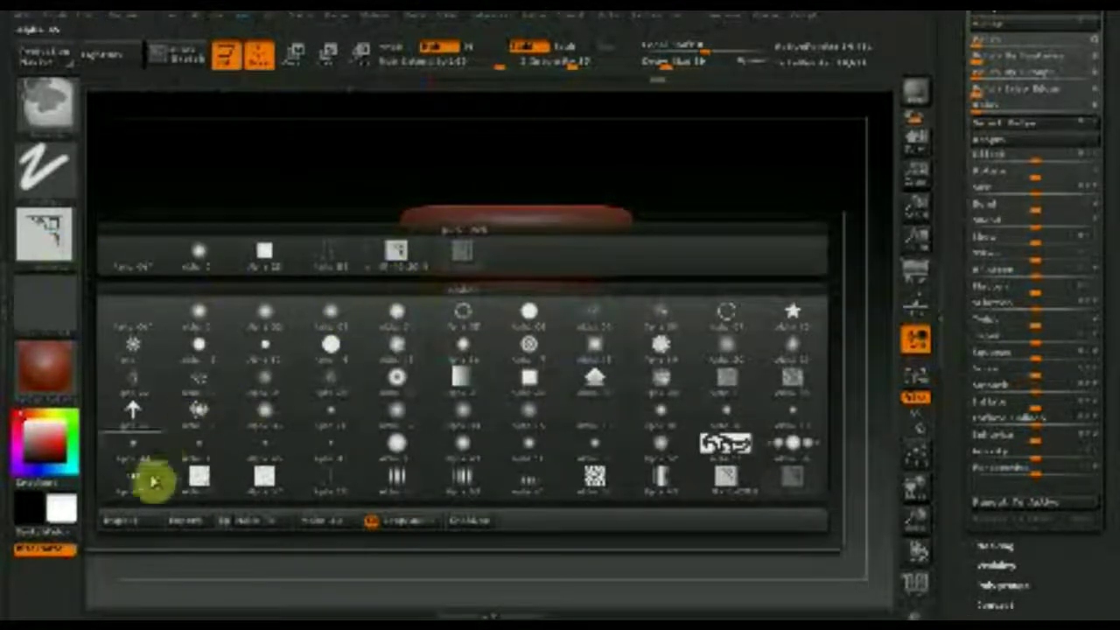
pyautogui.click(127, 522)
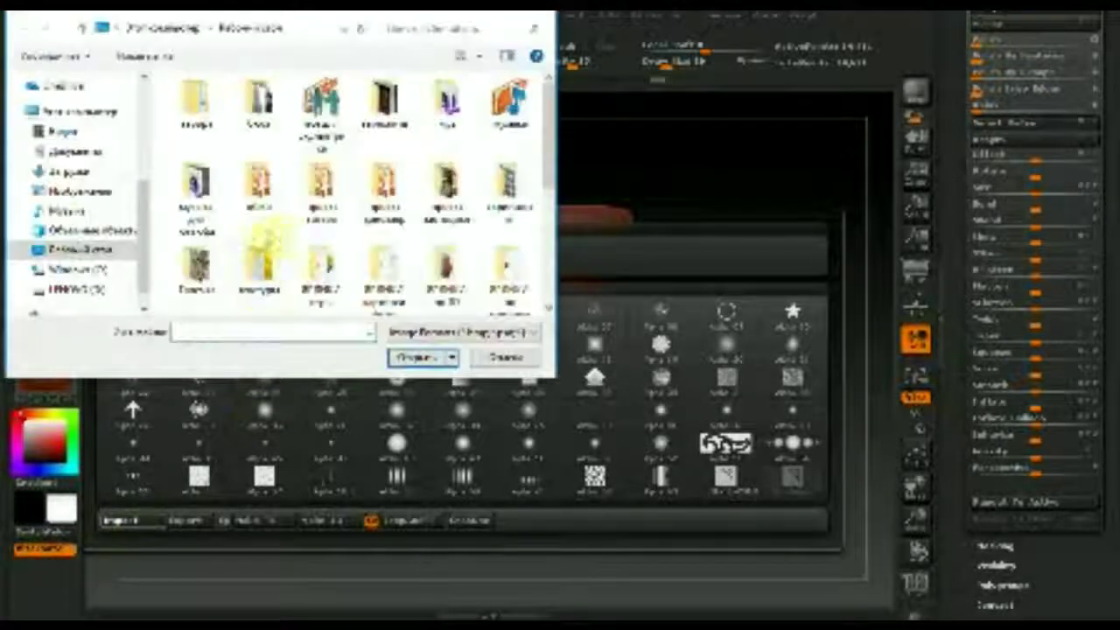
pyautogui.scroll(-5, 329, 257)
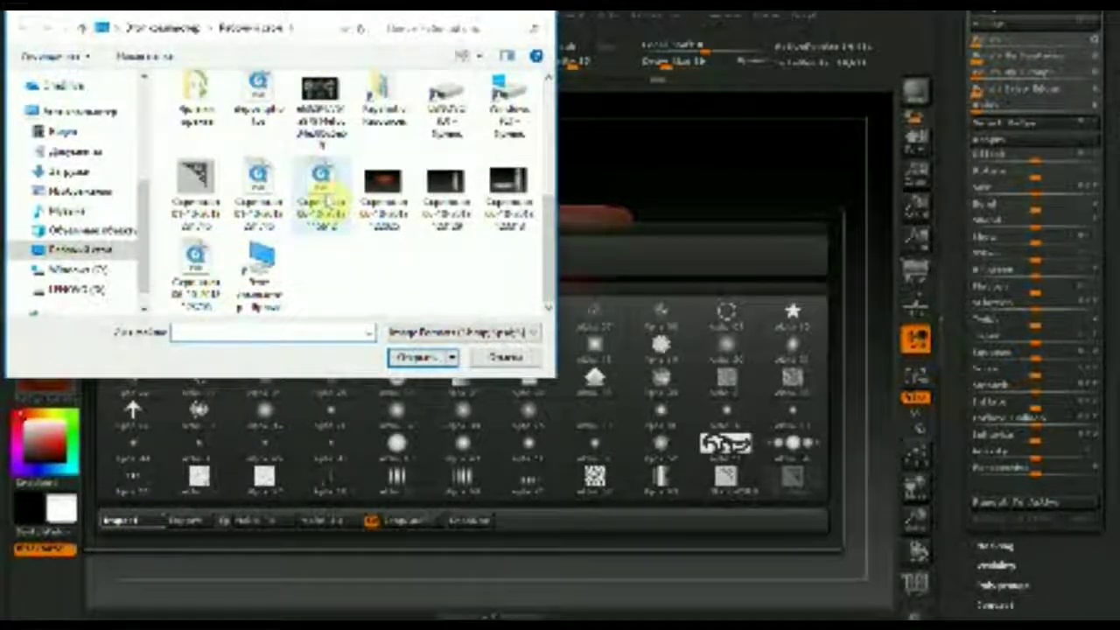
pyautogui.click(326, 195)
pyautogui.click(408, 355)
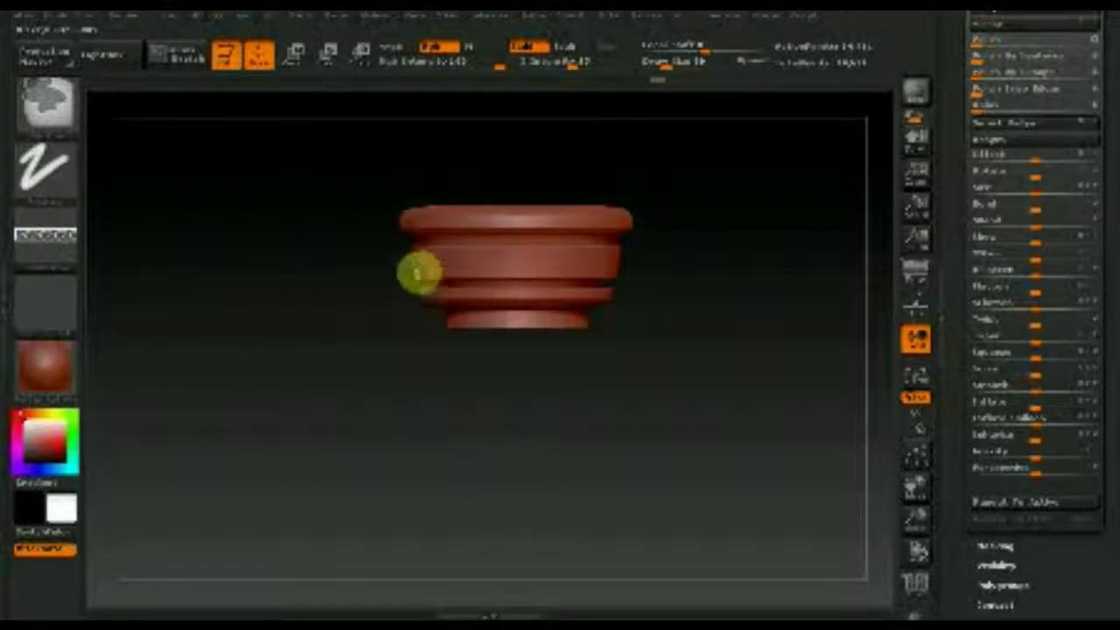
# Switch the stroke to DragRect, stamp a trial pattern across the band, then undo it.
pyautogui.click(46, 189)
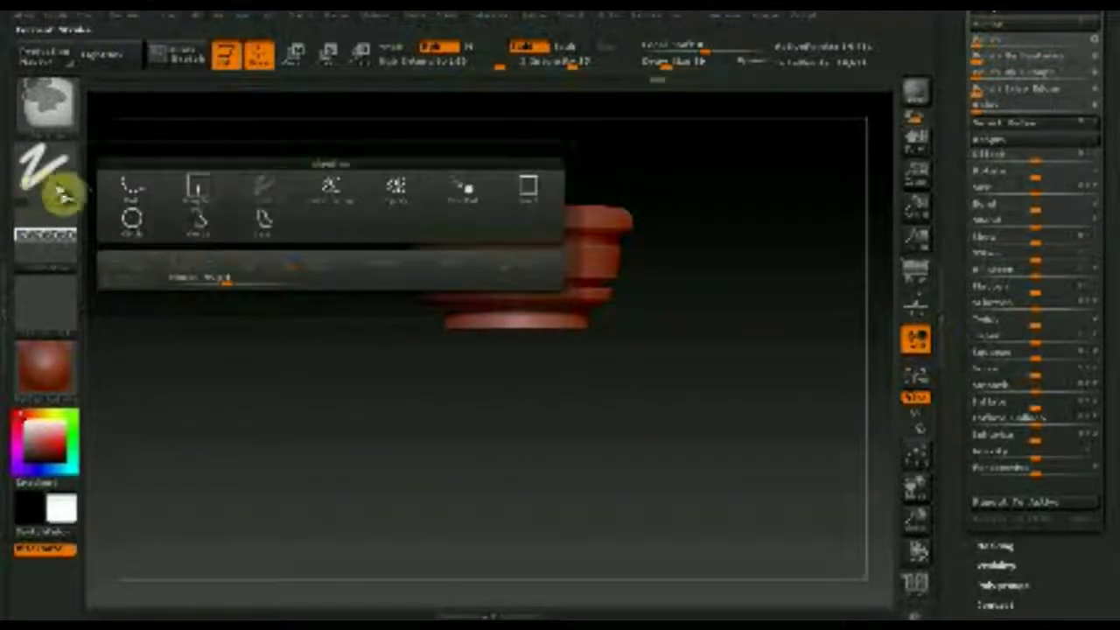
pyautogui.click(202, 188)
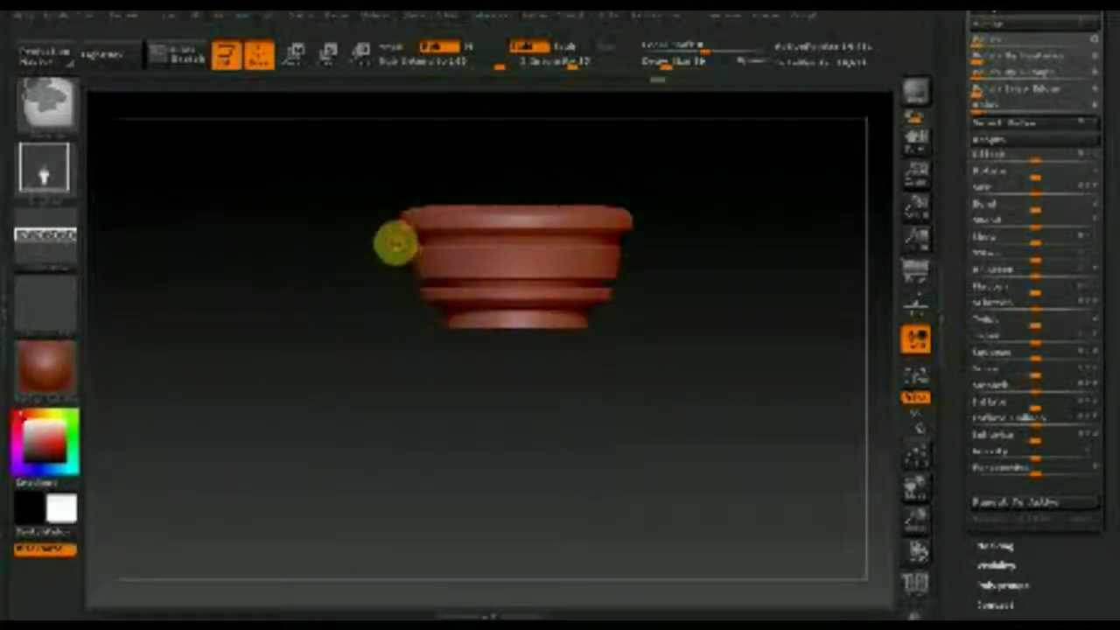
pyautogui.moveTo(398, 250); pyautogui.dragTo(637, 280)
pyautogui.press('shift')
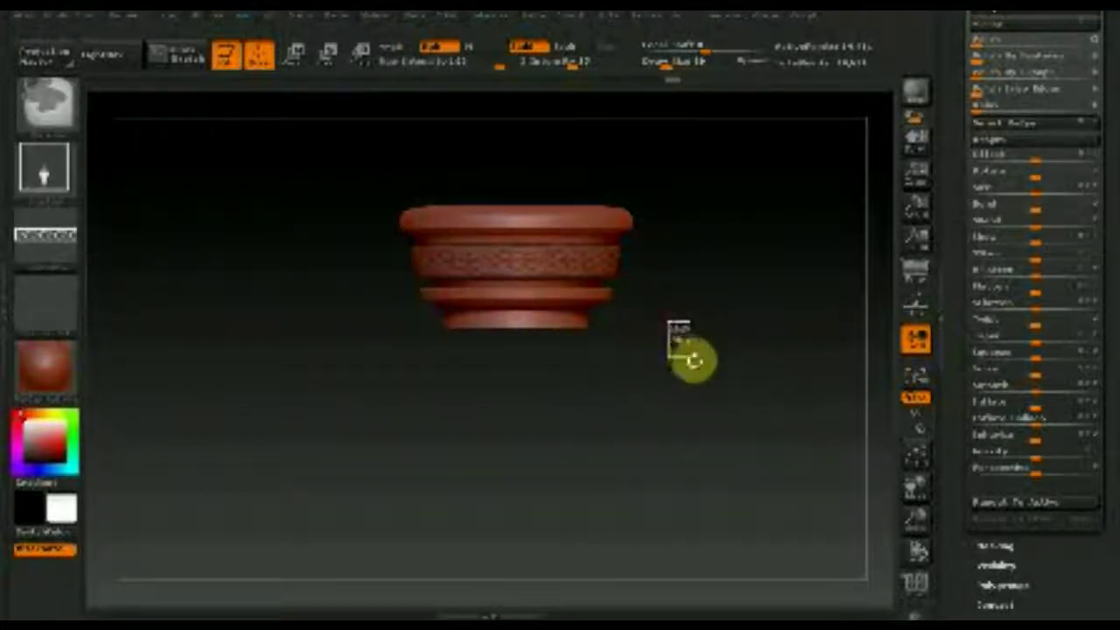
pyautogui.hotkey('ctrl', 'z')
# Smooth away the stray patch on the upper ring and stamp the pattern across the middle ring.
pyautogui.press('shift')
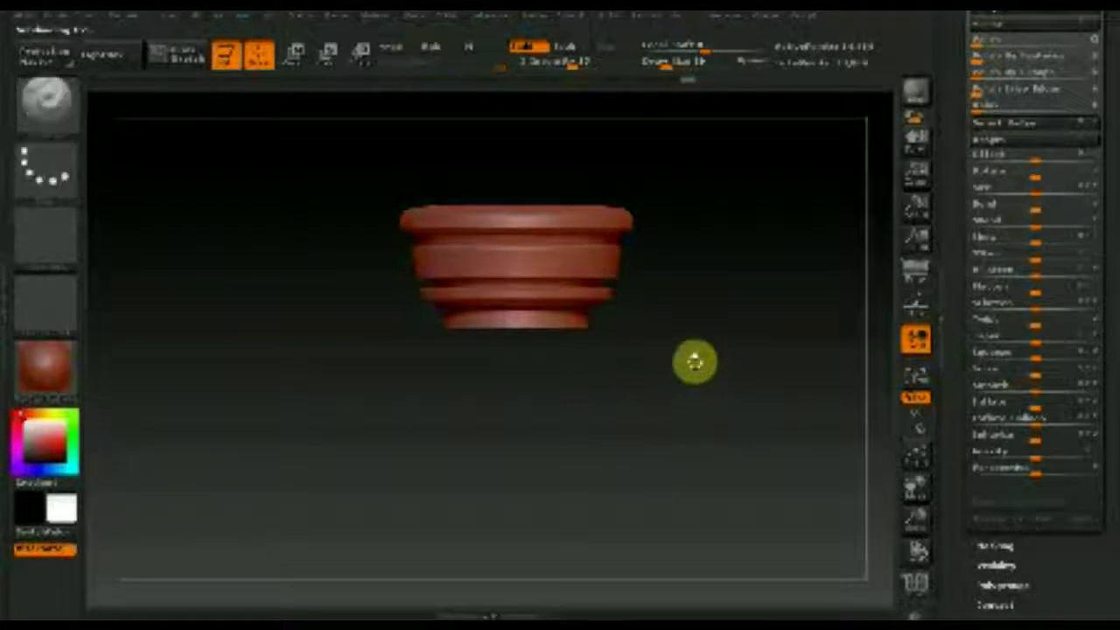
pyautogui.press('shift')
pyautogui.press('shift')
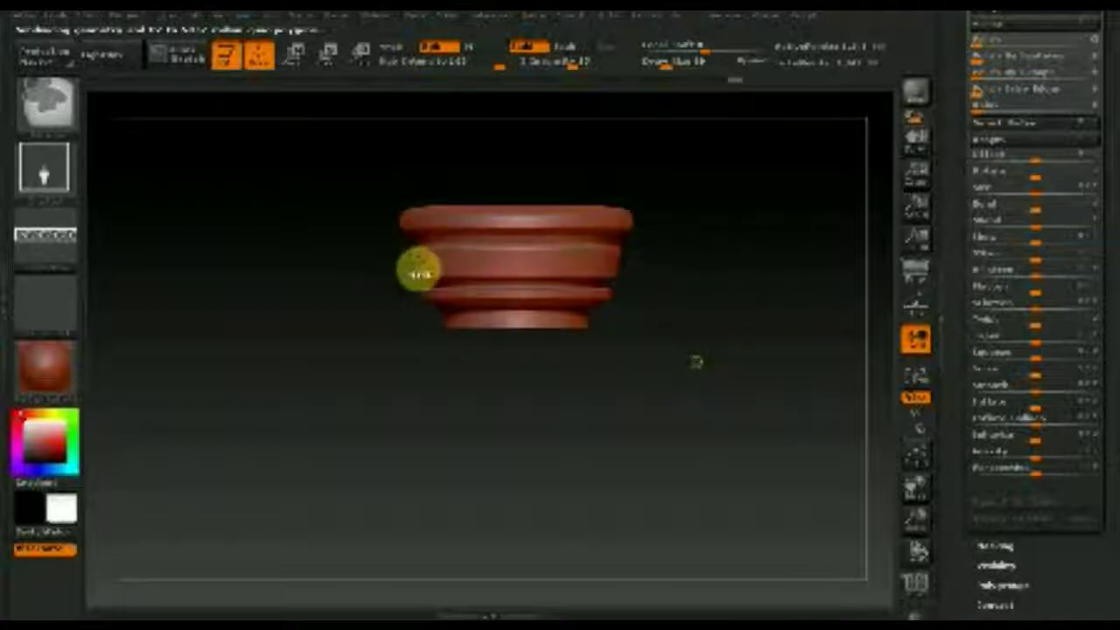
pyautogui.press('shift')
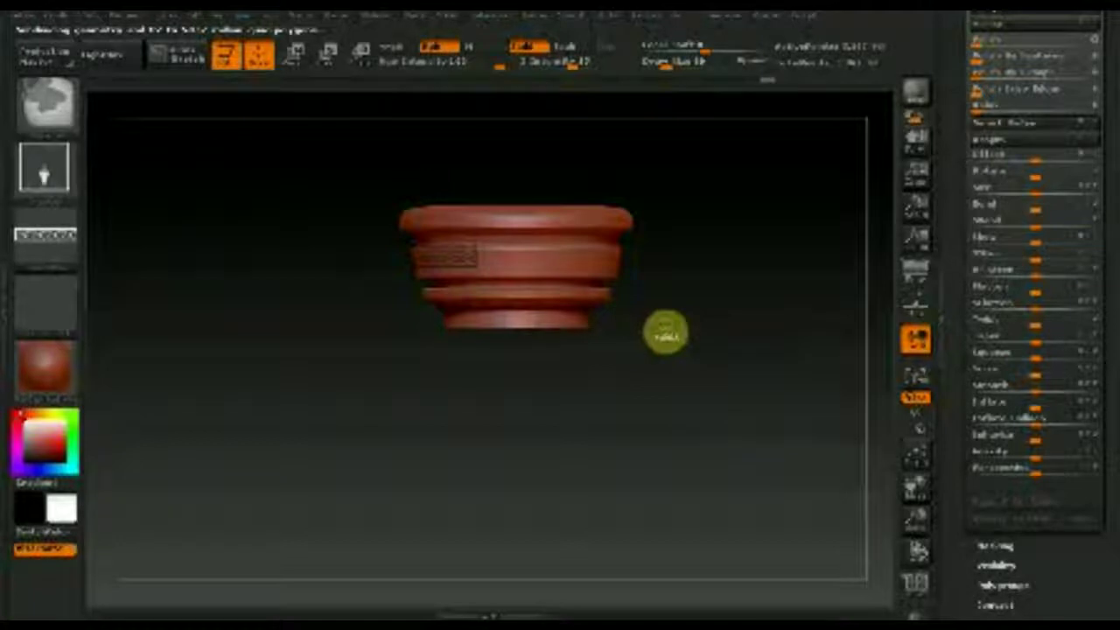
pyautogui.keyDown('shift'); pyautogui.moveTo(473, 278); pyautogui.dragTo(405, 255); pyautogui.keyUp('shift')
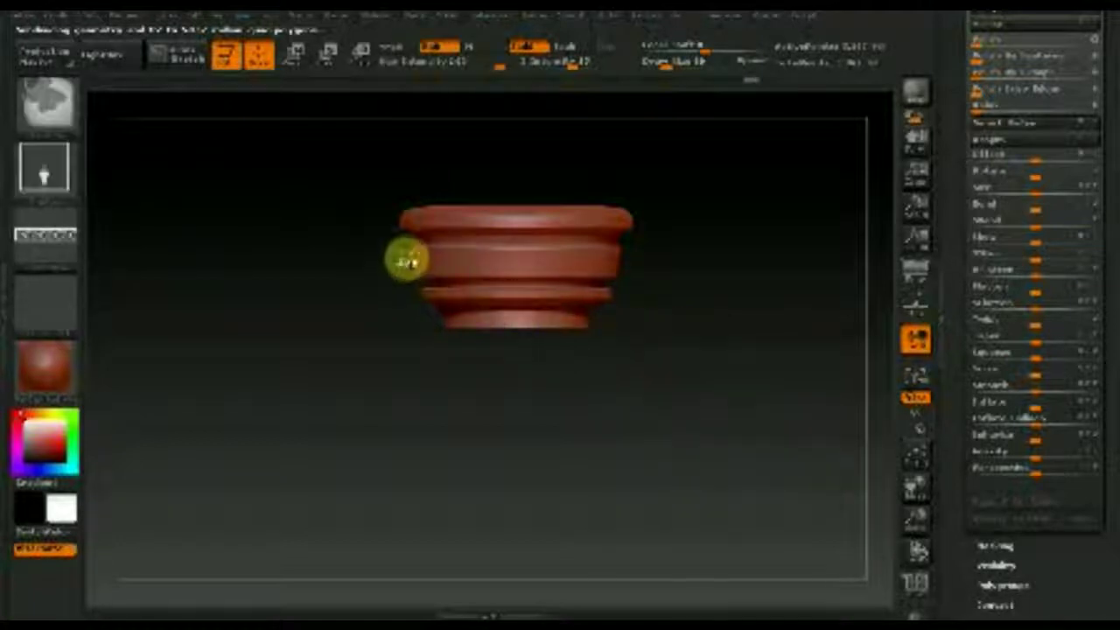
pyautogui.press('shift')
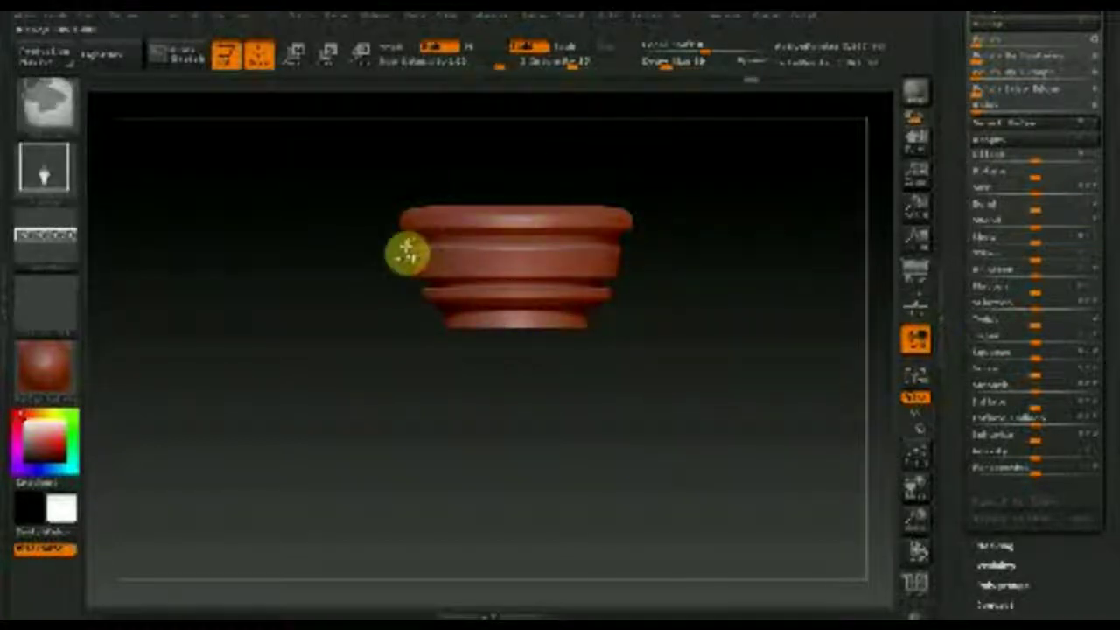
pyautogui.moveTo(406, 246); pyautogui.dragTo(638, 278)
pyautogui.keyDown('shift'); pyautogui.moveTo(625, 335); pyautogui.dragTo(716, 339); pyautogui.keyUp('shift')
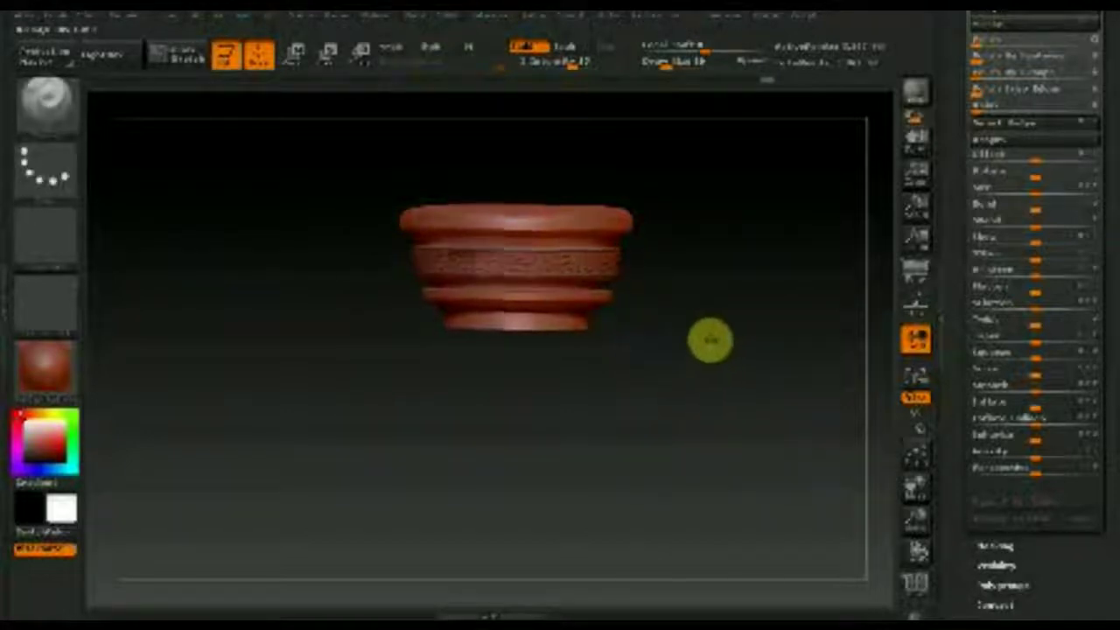
# Keep the sharp stamped pattern, discarding a smoothing pass, and show the polyframe wireframe.
pyautogui.hotkey('ctrl', 'z')
pyautogui.hotkey('ctrl', 'shift', 'z')
pyautogui.hotkey('ctrl', 'z')
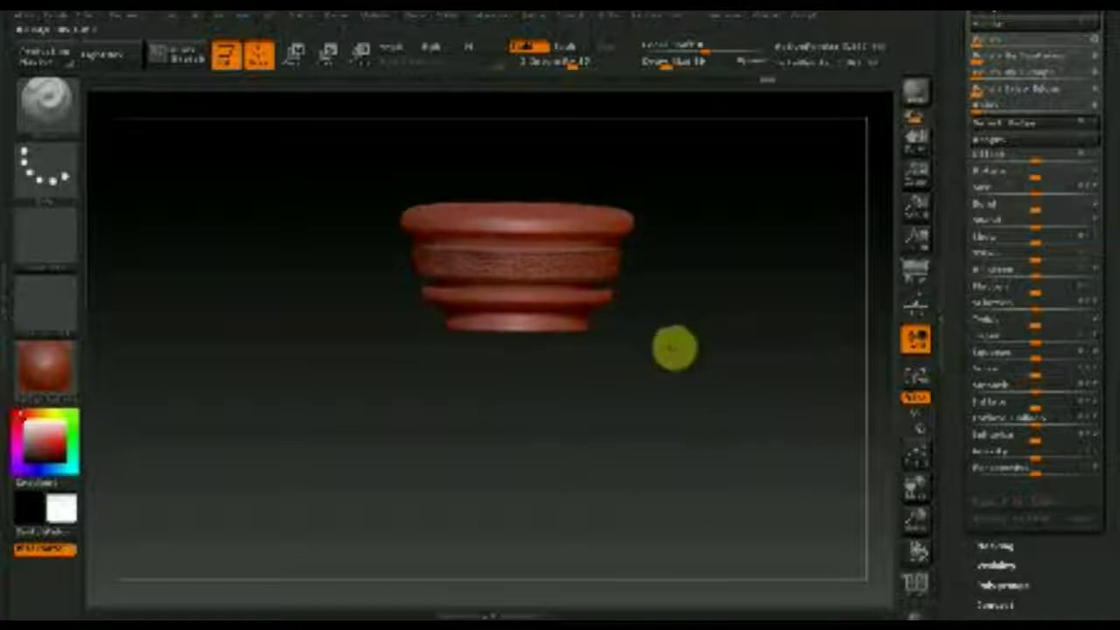
pyautogui.moveTo(560, 342)
pyautogui.keyDown('shift'); pyautogui.mouseDown()
pyautogui.moveTo(505, 342)
pyautogui.moveTo(567, 353)
pyautogui.mouseUp(); pyautogui.keyUp('shift')
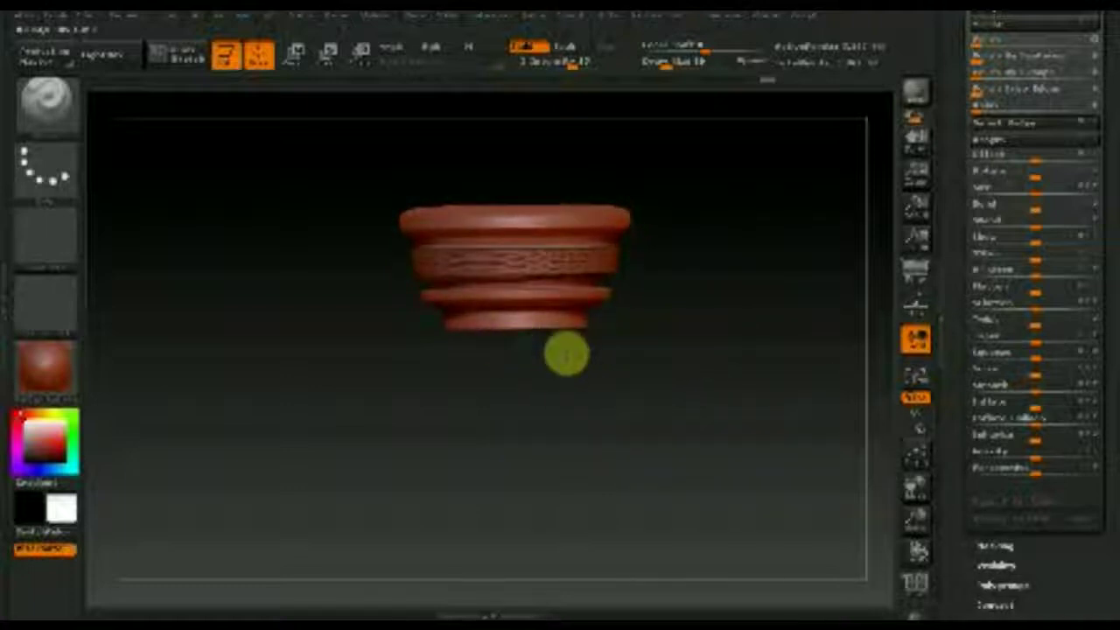
pyautogui.hotkey('ctrl', 'z')
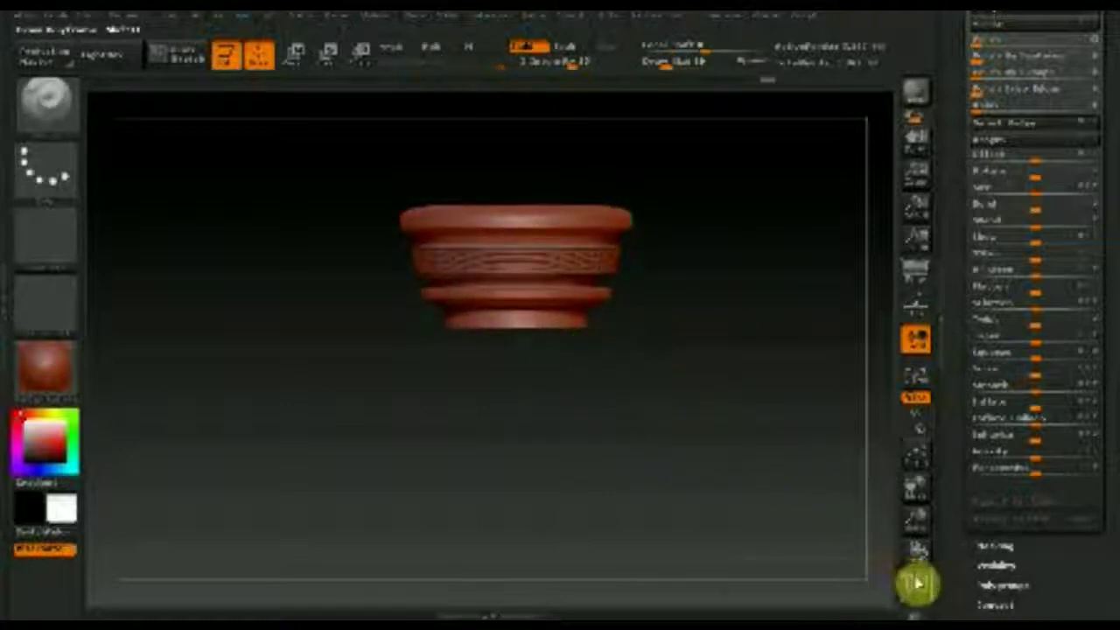
pyautogui.click(917, 588)
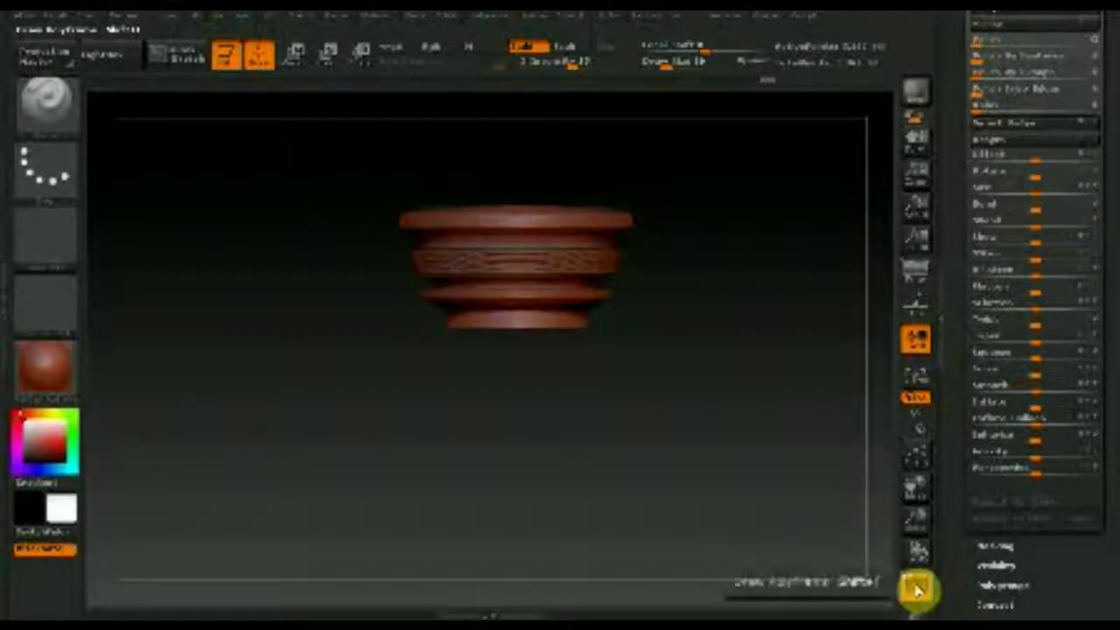
pyautogui.click(917, 590)
pyautogui.moveTo(624, 430)
pyautogui.mouseDown()
pyautogui.moveTo(545, 420)
pyautogui.moveTo(638, 417)
pyautogui.moveTo(623, 420)
pyautogui.mouseUp()
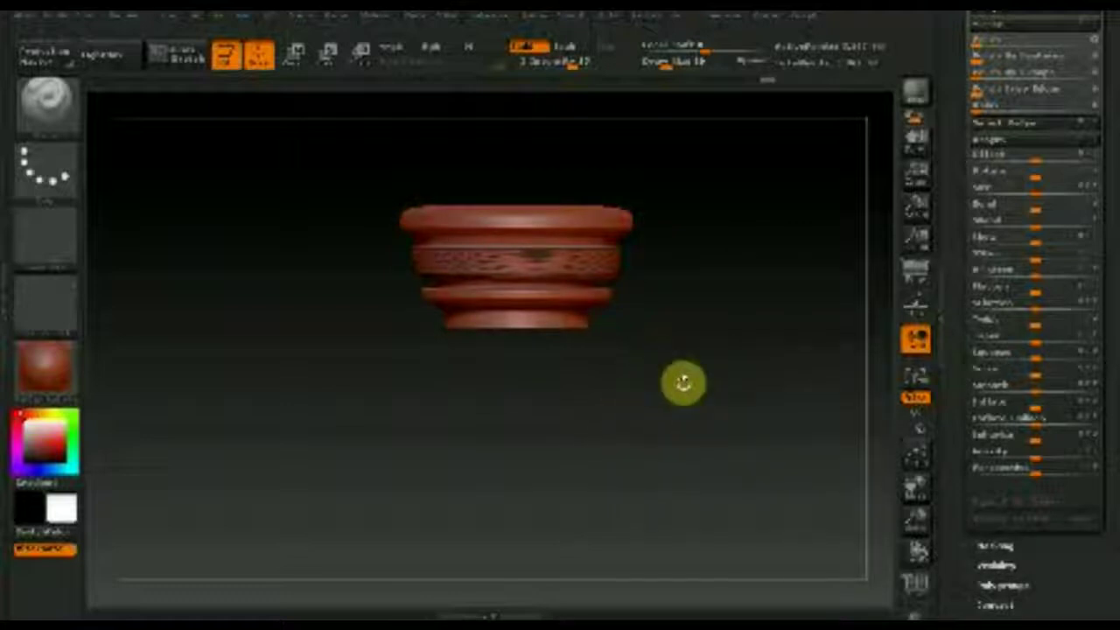
pyautogui.moveTo(580, 393)
pyautogui.mouseDown()
pyautogui.moveTo(639, 393)
pyautogui.moveTo(701, 413)
pyautogui.mouseUp()
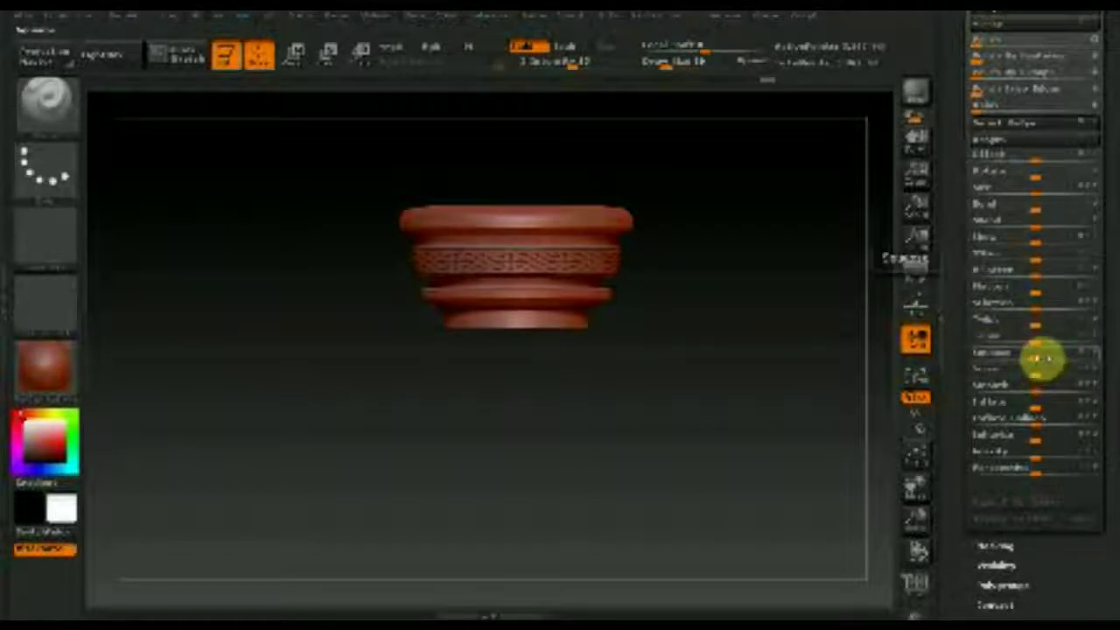
pyautogui.moveTo(1024, 360); pyautogui.dragTo(1025, 360)
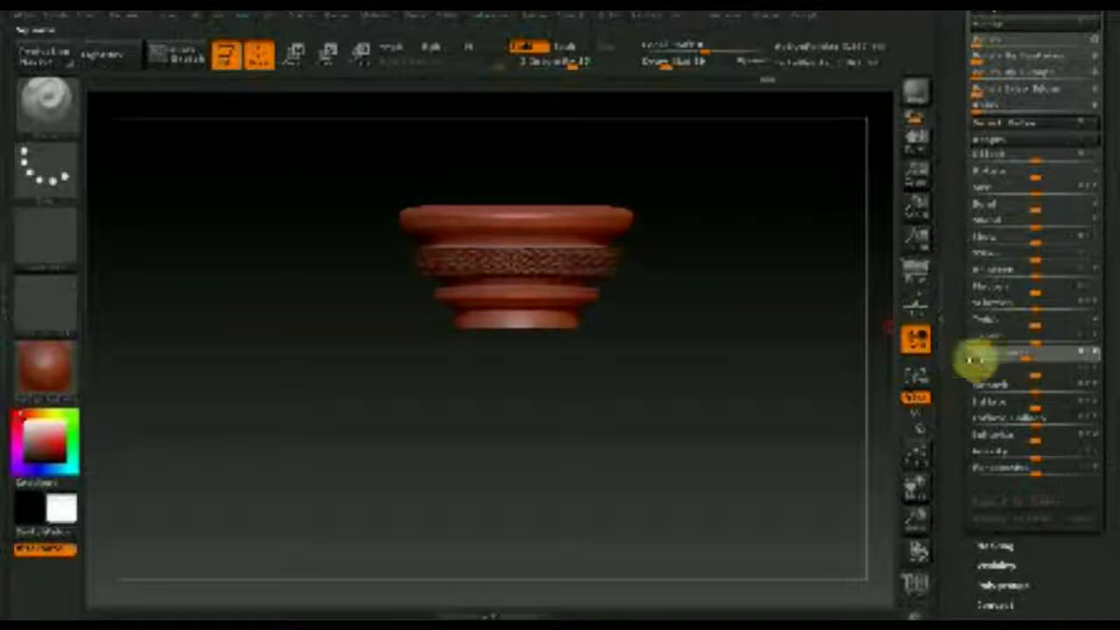
pyautogui.moveTo(680, 450)
pyautogui.mouseDown()
pyautogui.moveTo(693, 181)
pyautogui.moveTo(680, 282)
pyautogui.moveTo(676, 266)
pyautogui.mouseUp()
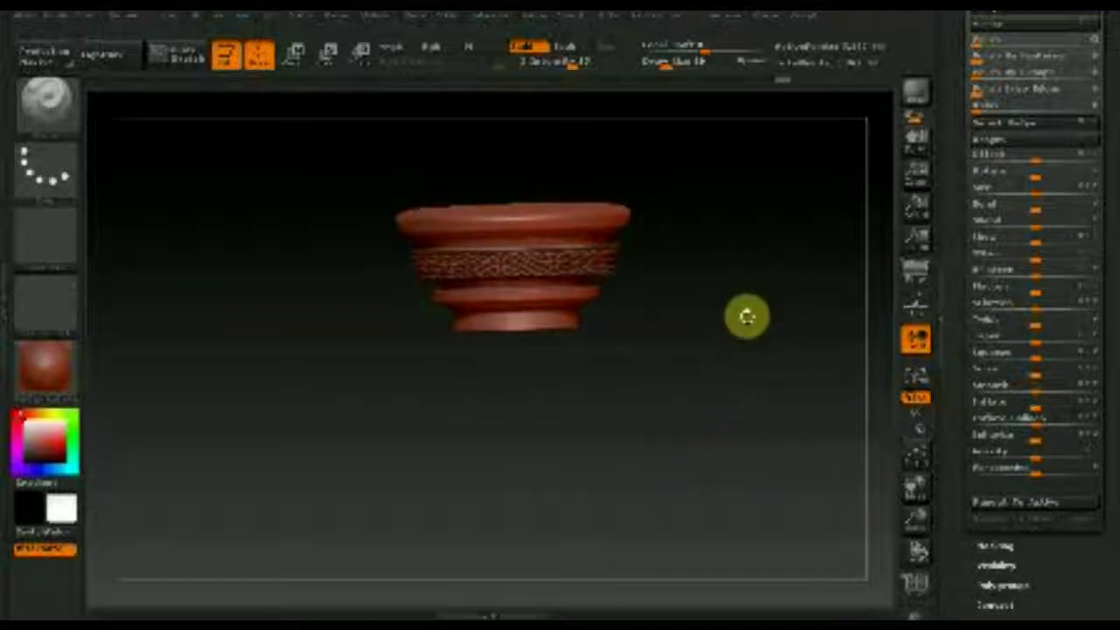
pyautogui.hotkey('shift', 'r')
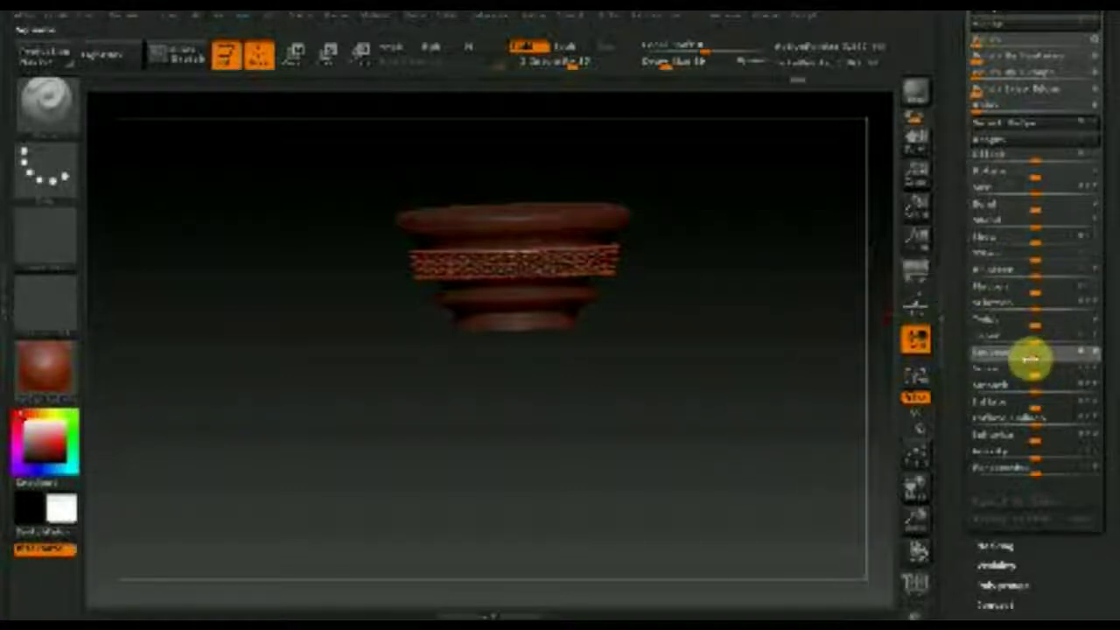
pyautogui.moveTo(1024, 360); pyautogui.dragTo(1022, 361)
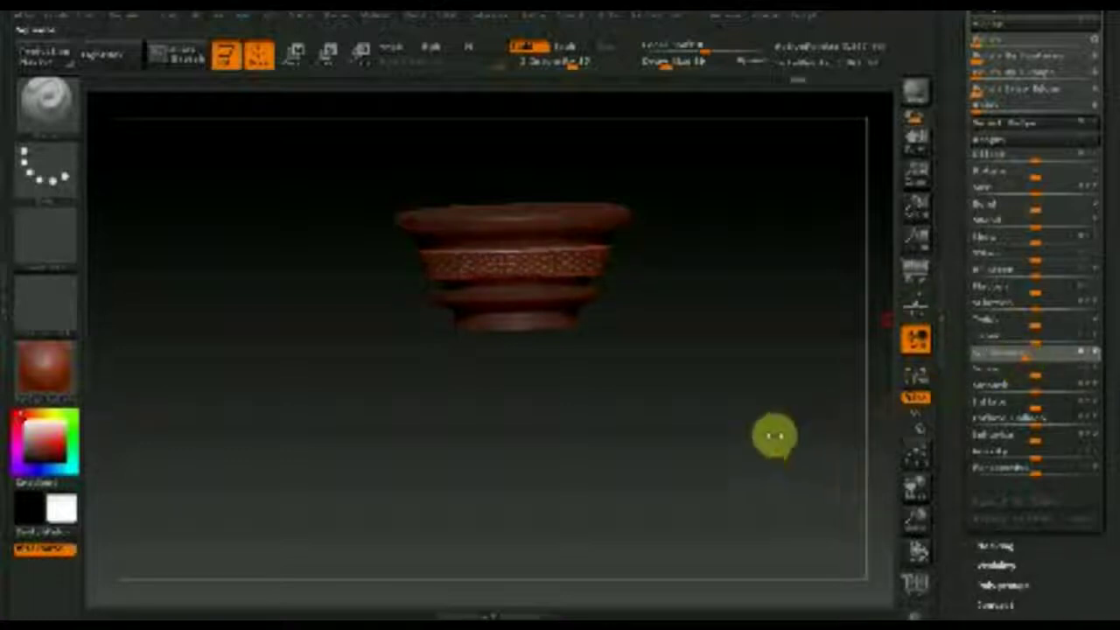
pyautogui.keyDown('alt'); pyautogui.moveTo(695, 357); pyautogui.dragTo(739, 407); pyautogui.keyUp('alt')
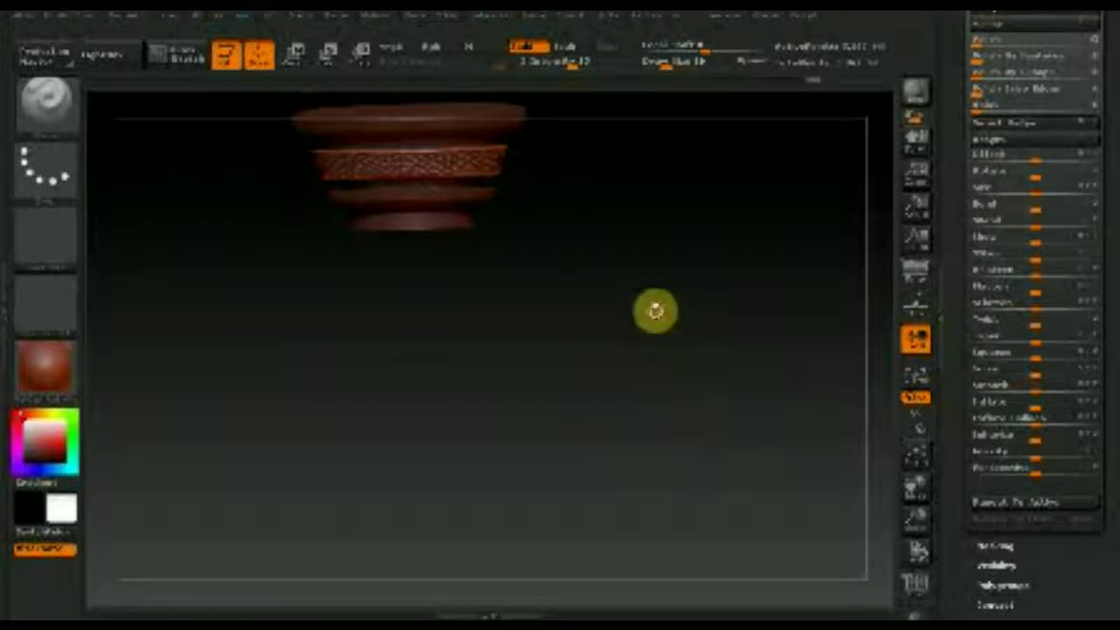
pyautogui.keyDown('alt'); pyautogui.moveTo(654, 309); pyautogui.dragTo(703, 439); pyautogui.keyUp('alt')
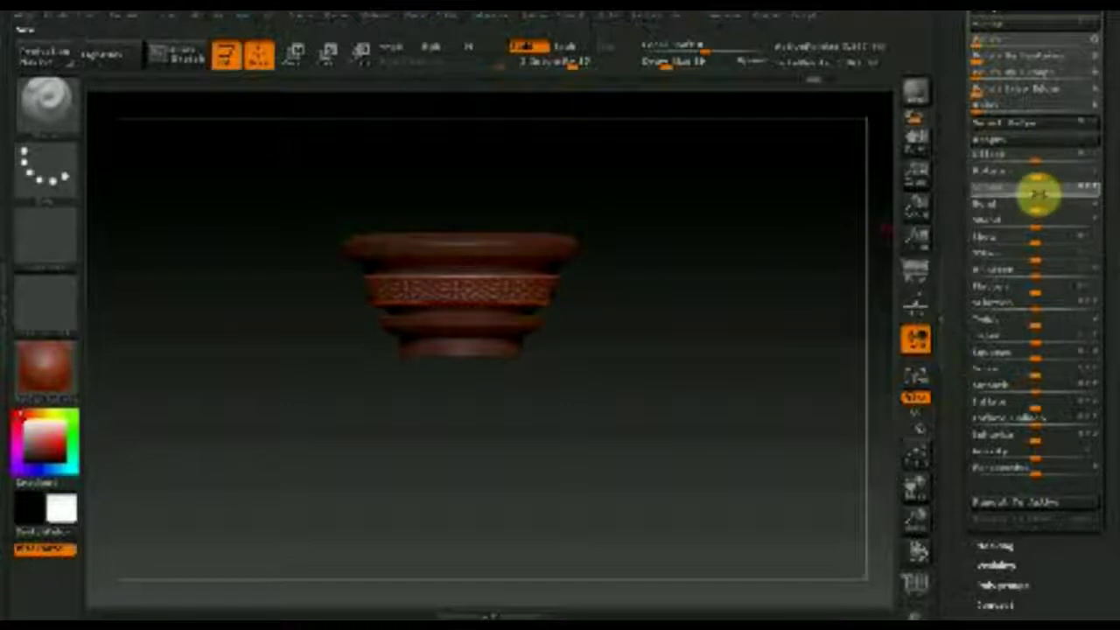
pyautogui.moveTo(1043, 192); pyautogui.dragTo(1041, 196)
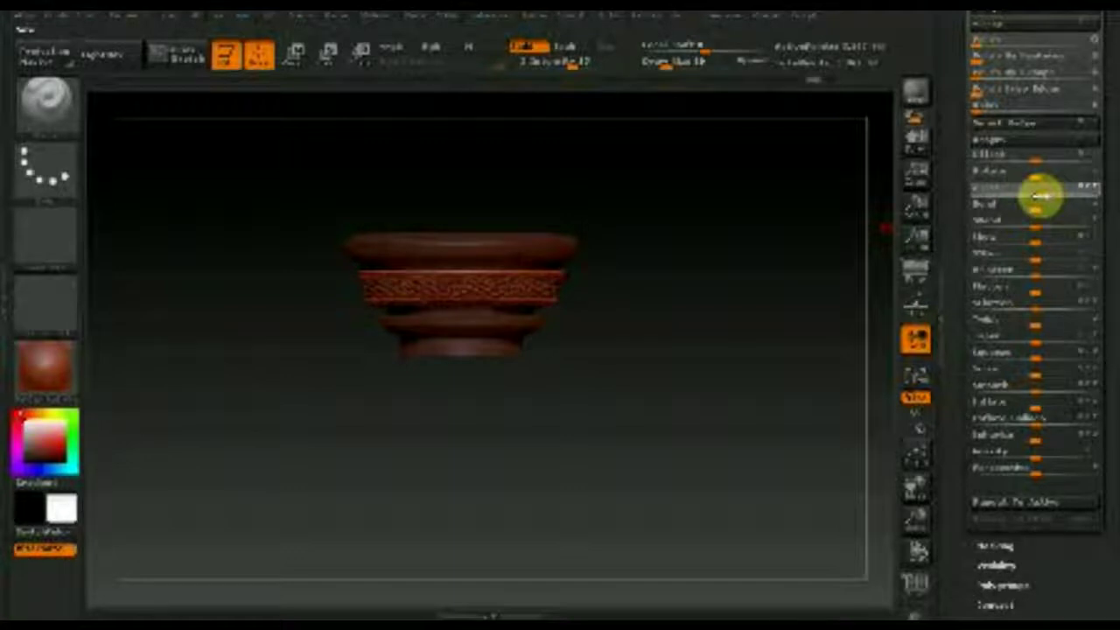
pyautogui.moveTo(1036, 198); pyautogui.dragTo(1037, 198)
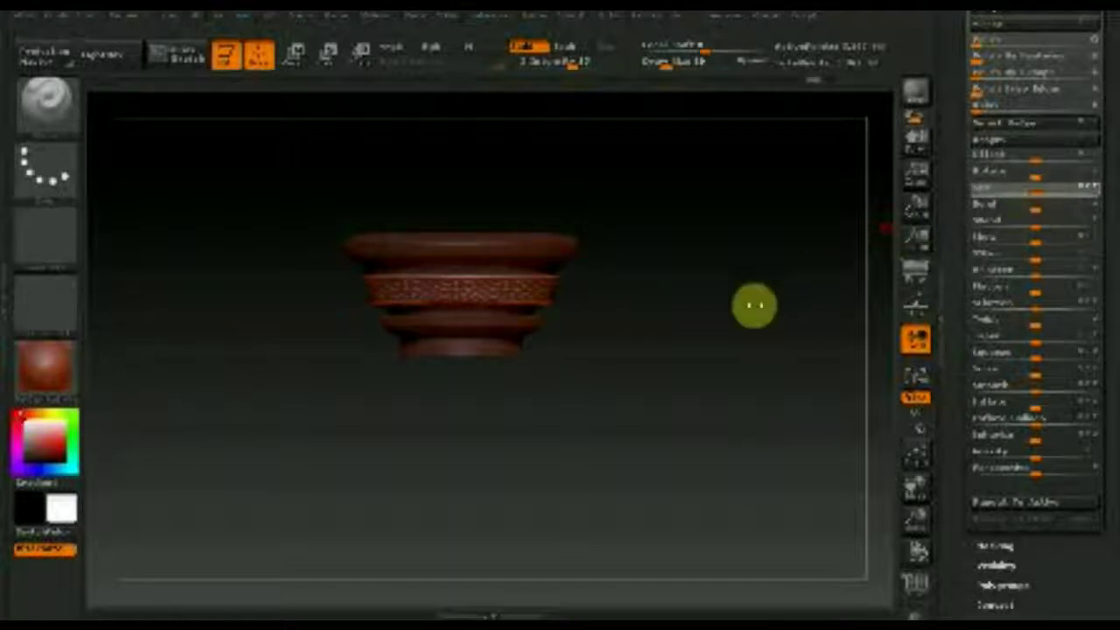
pyautogui.press('b')
pyautogui.press('s')
pyautogui.press('t')
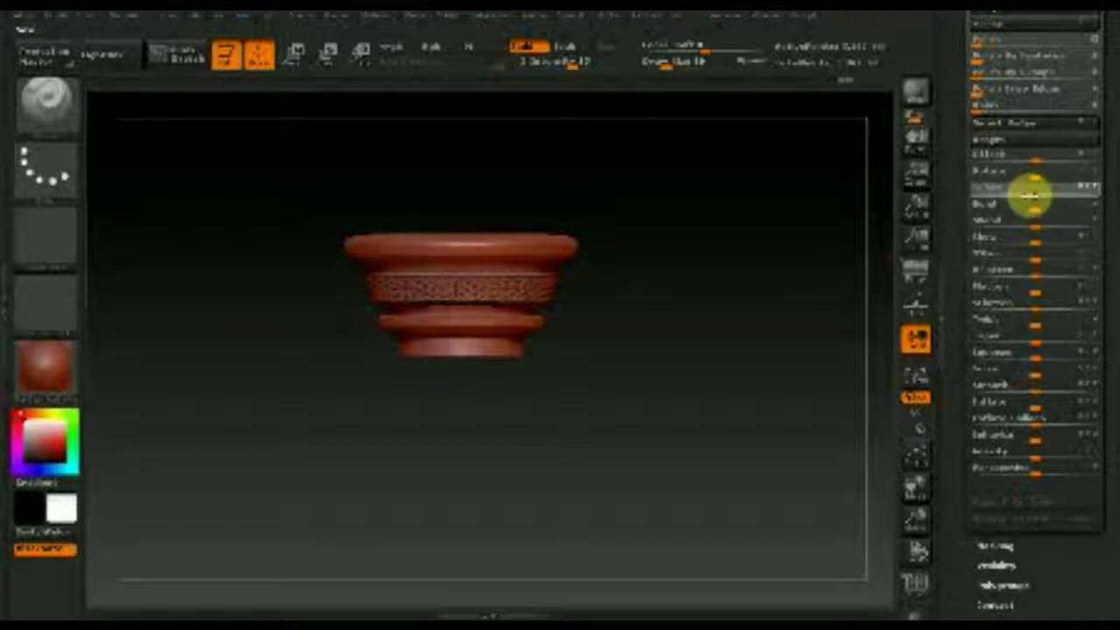
pyautogui.moveTo(1030, 194); pyautogui.dragTo(1031, 195)
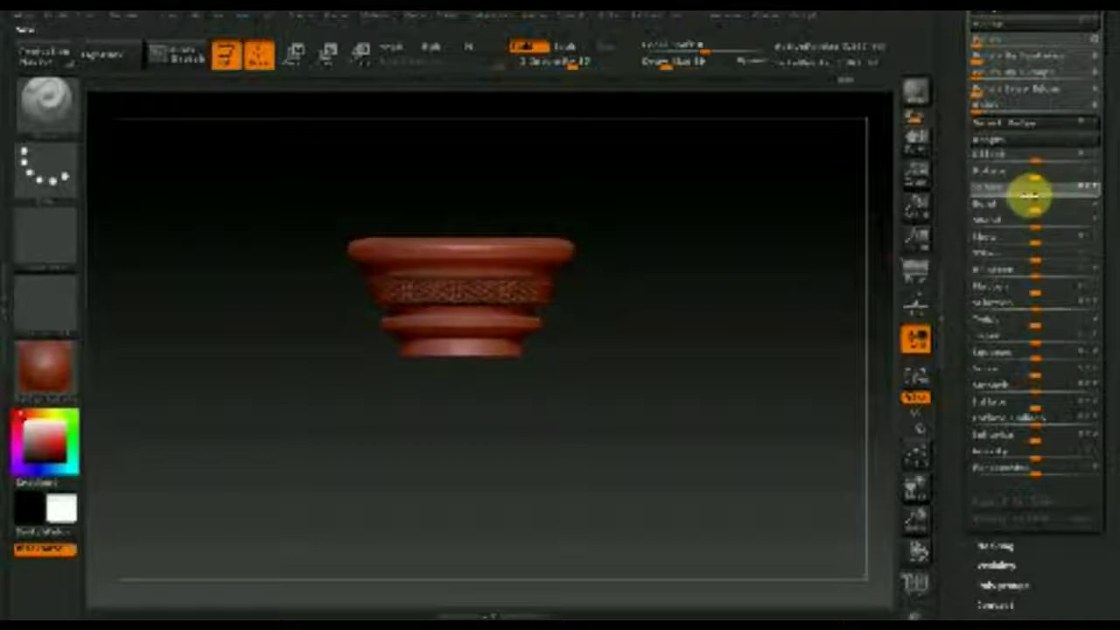
pyautogui.keyDown('alt'); pyautogui.moveTo(702, 375); pyautogui.dragTo(700, 394); pyautogui.keyUp('alt')
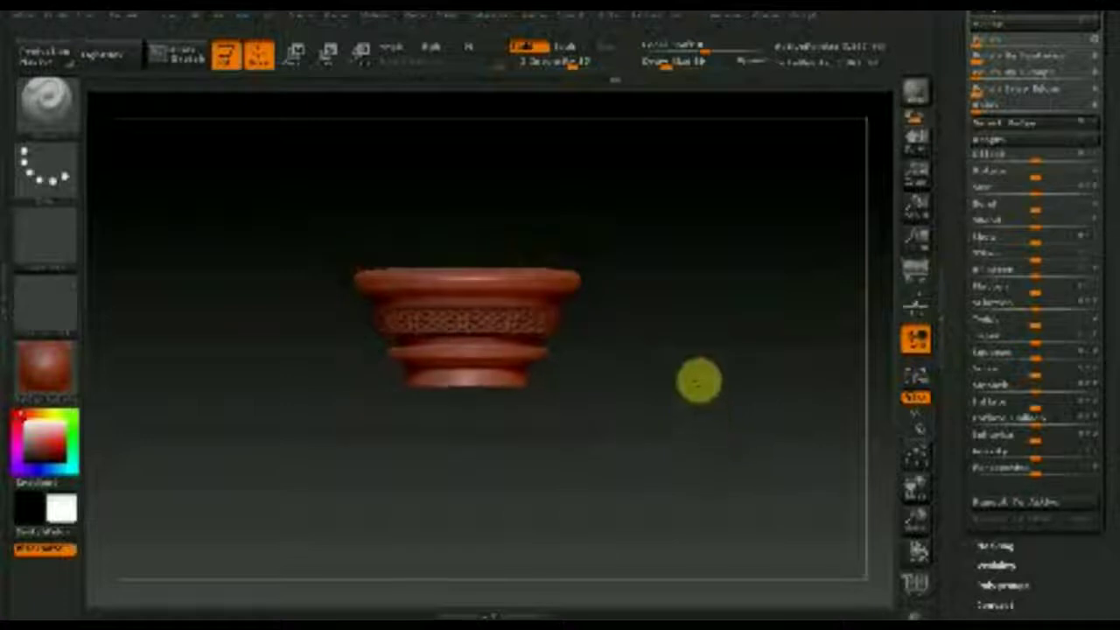
pyautogui.moveTo(745, 450)
pyautogui.keyDown('ctrl'); pyautogui.mouseDown()
pyautogui.moveTo(671, 359)
pyautogui.moveTo(714, 473)
pyautogui.mouseUp(); pyautogui.keyUp('ctrl')
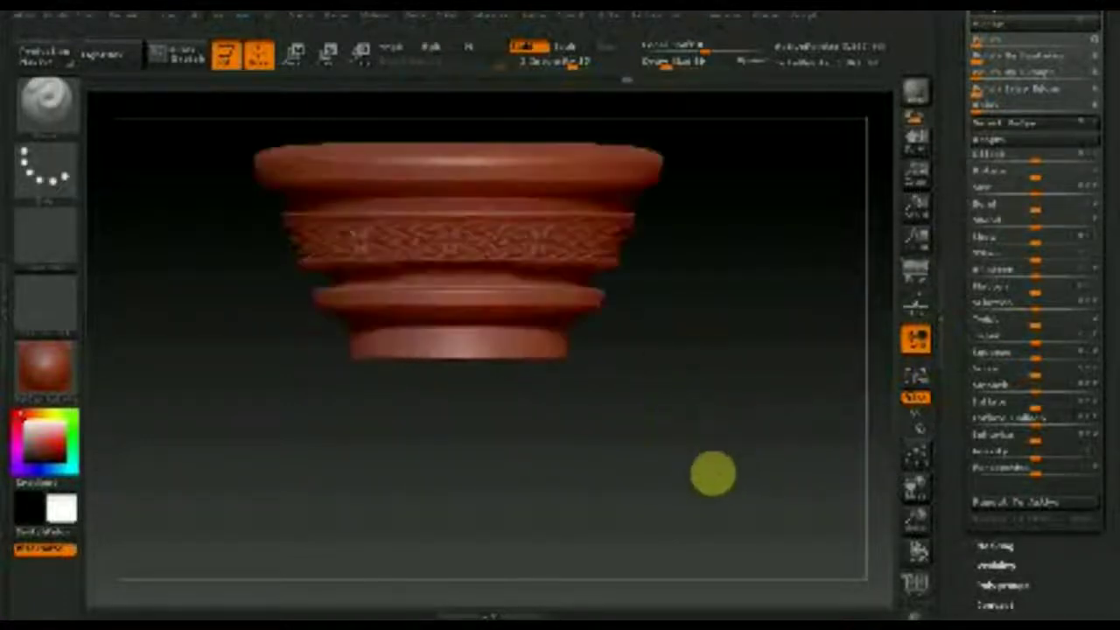
pyautogui.moveTo(708, 405)
pyautogui.mouseDown()
pyautogui.moveTo(700, 422)
pyautogui.moveTo(743, 415)
pyautogui.mouseUp()
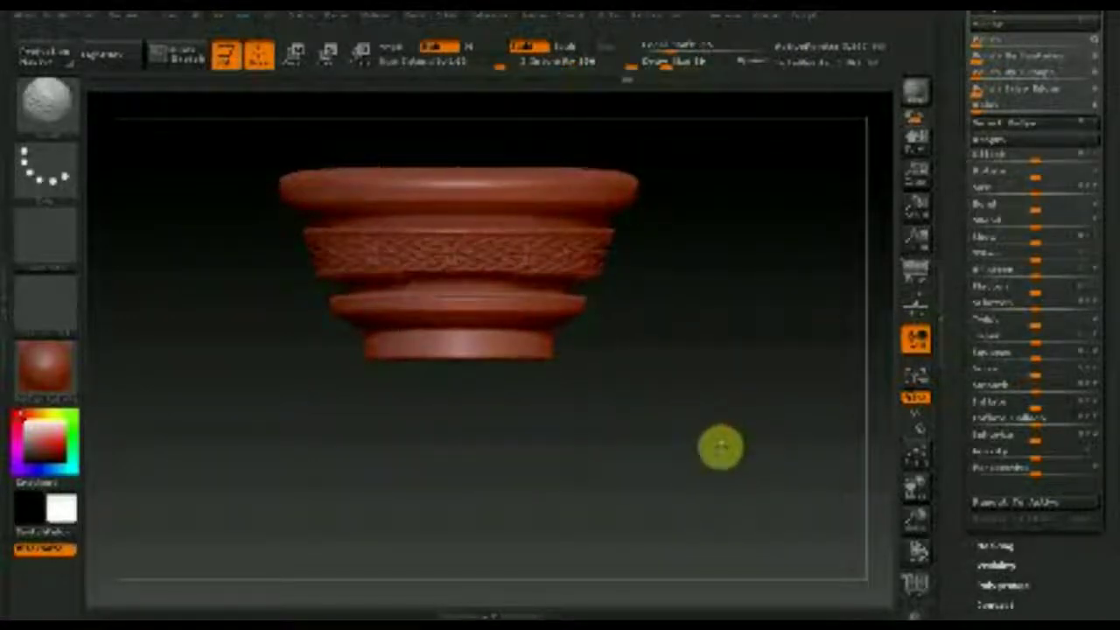
pyautogui.moveTo(677, 440); pyautogui.dragTo(662, 295)
pyautogui.keyDown('alt'); pyautogui.moveTo(644, 407); pyautogui.dragTo(644, 346); pyautogui.keyUp('alt')
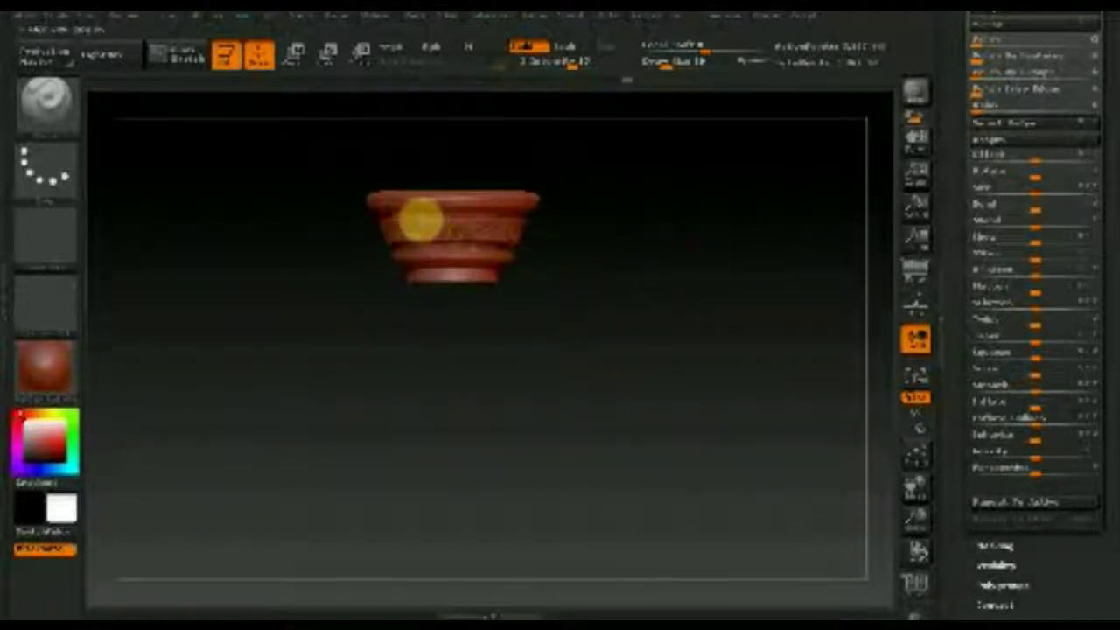
pyautogui.moveTo(578, 318)
pyautogui.mouseDown()
pyautogui.moveTo(587, 430)
pyautogui.moveTo(605, 363)
pyautogui.moveTo(642, 426)
pyautogui.mouseUp()
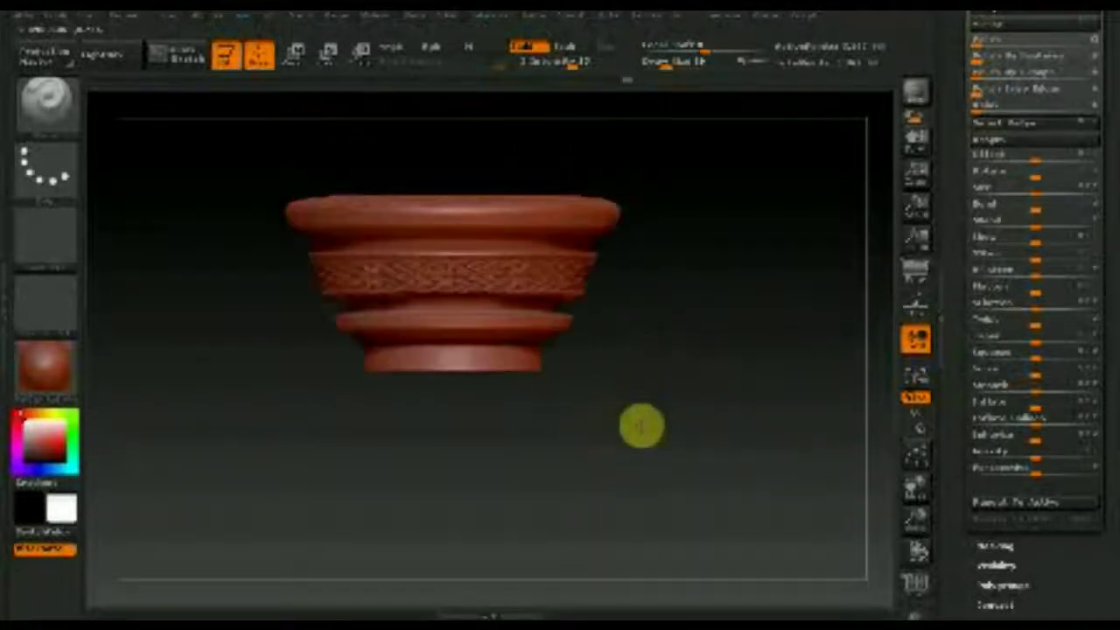
pyautogui.press('ctrl')
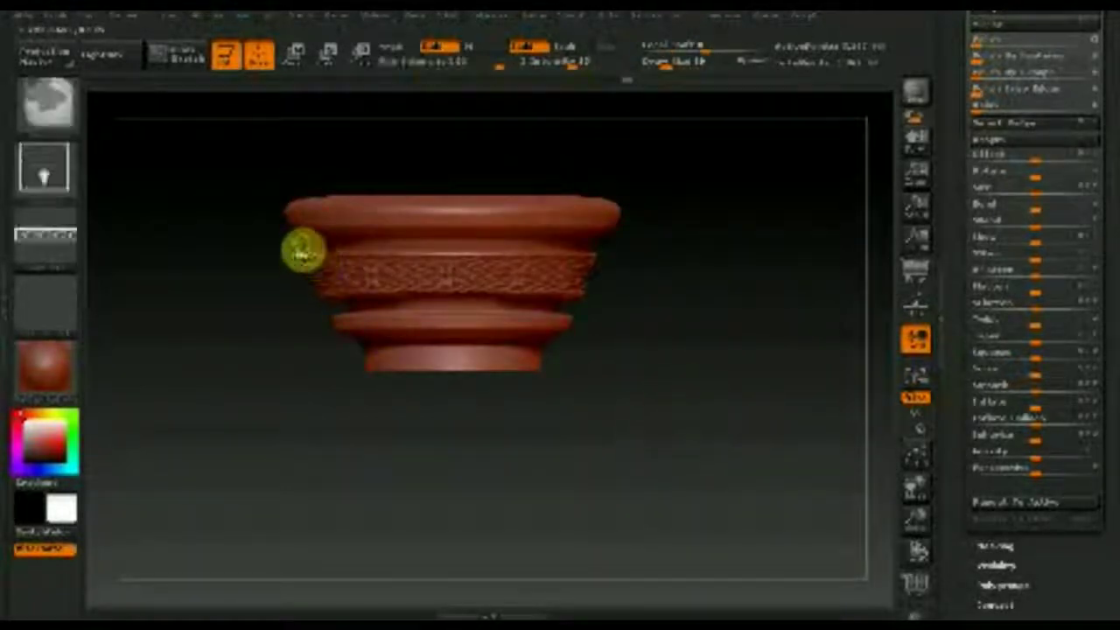
# Choose a plain alpha and the MaskRect stroke, and try masking a band across the capital.
pyautogui.click(45, 241)
pyautogui.click(121, 255)
pyautogui.click(49, 174)
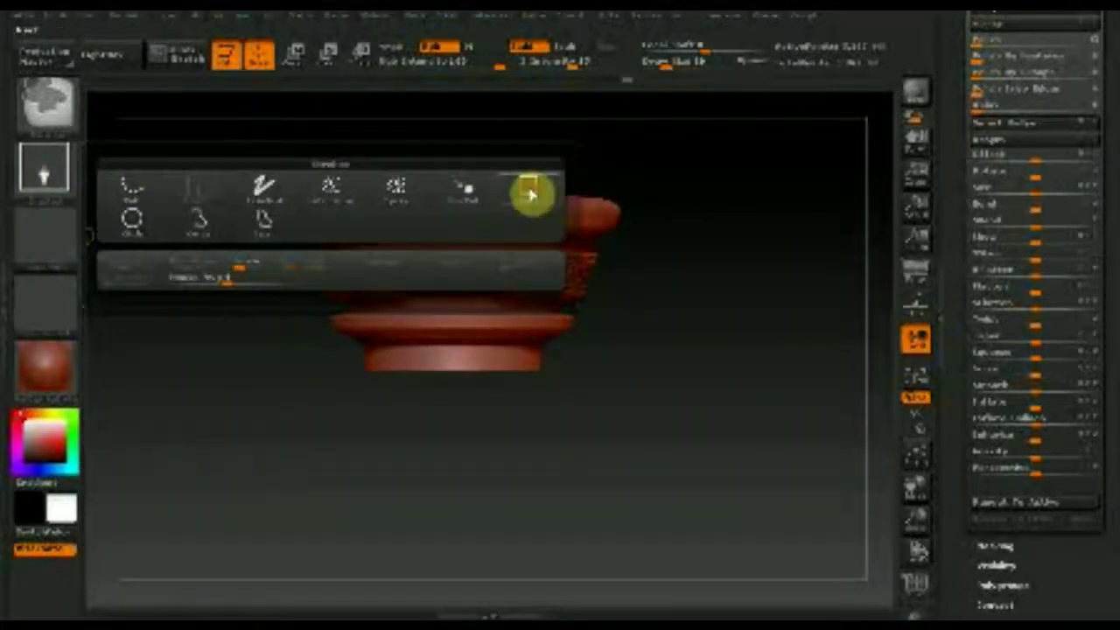
pyautogui.click(531, 195)
pyautogui.moveTo(287, 245)
pyautogui.mouseDown()
pyautogui.moveTo(588, 247)
pyautogui.moveTo(648, 273)
pyautogui.mouseUp()
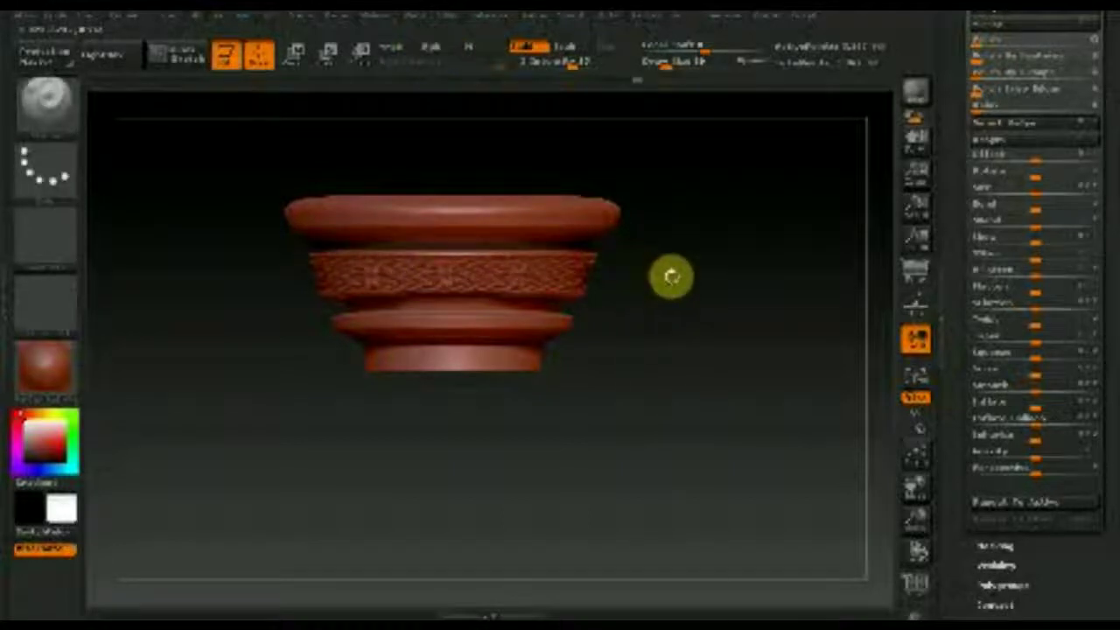
pyautogui.hotkey('ctrl', 'shift')
pyautogui.keyDown('ctrl'); pyautogui.click(672, 285); pyautogui.keyUp('ctrl')
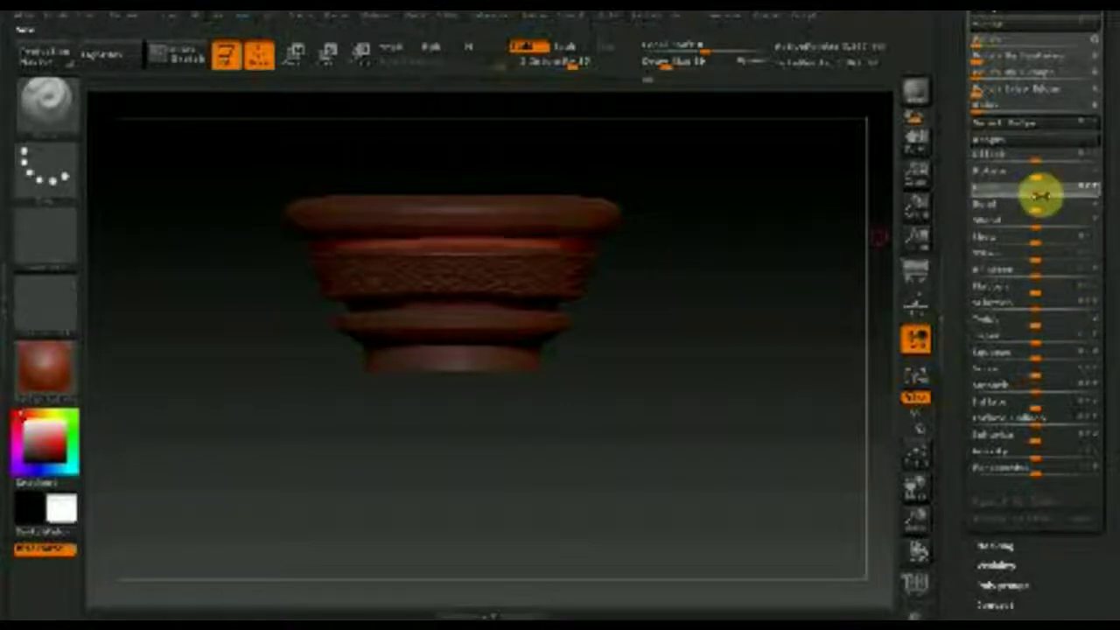
pyautogui.click(1041, 195)
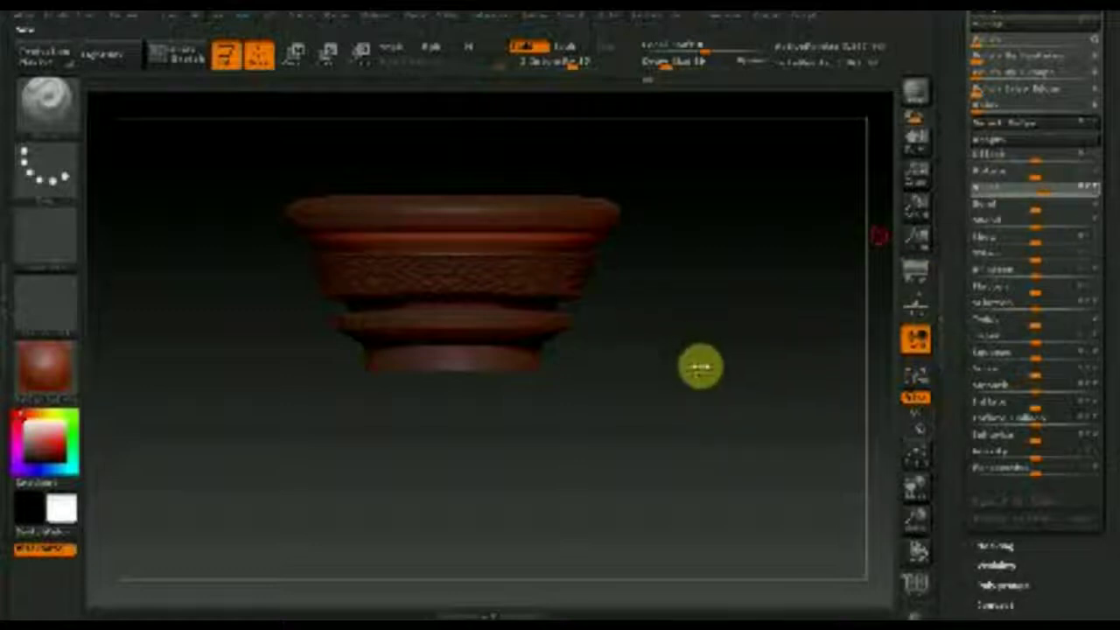
pyautogui.keyDown('ctrl'); pyautogui.moveTo(723, 400); pyautogui.dragTo(691, 394); pyautogui.keyUp('ctrl')
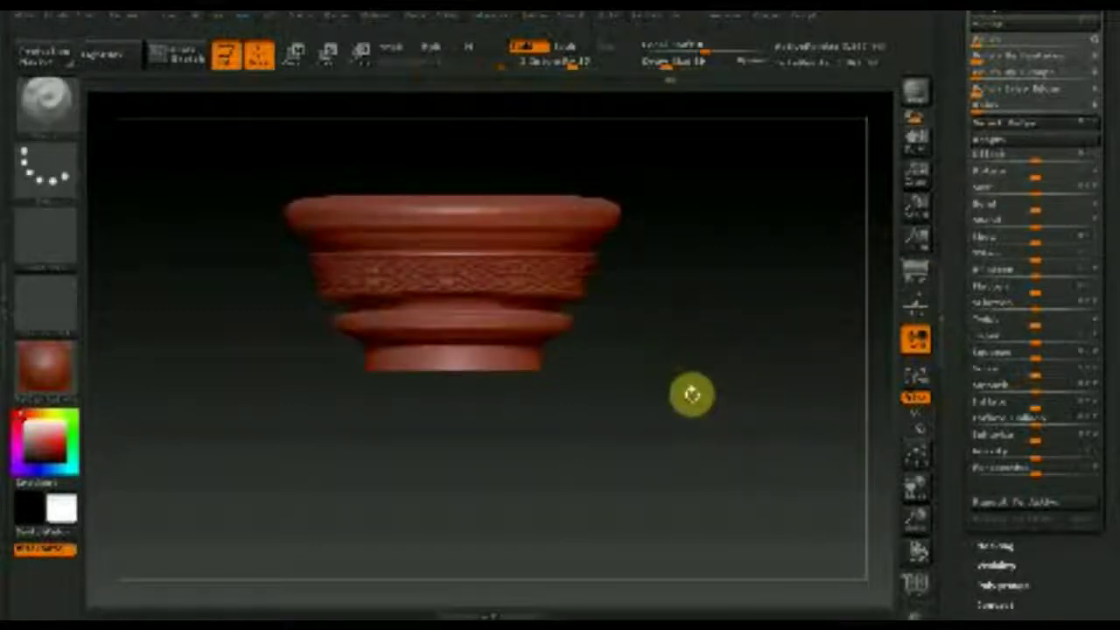
# Mask around the band below the braided ornament and reshape it with a Deformation slider.
pyautogui.keyDown('ctrl'); pyautogui.keyDown('shift'); pyautogui.moveTo(301, 300); pyautogui.dragTo(483, 305); pyautogui.keyUp('shift'); pyautogui.keyUp('ctrl')
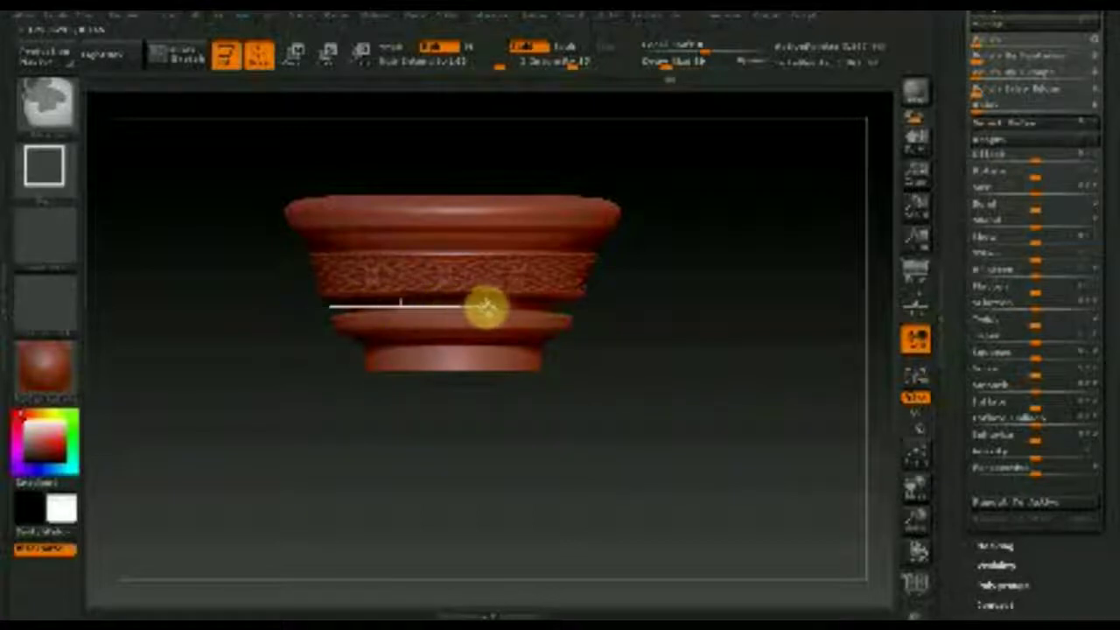
pyautogui.keyDown('ctrl'); pyautogui.keyDown('shift'); pyautogui.moveTo(316, 305); pyautogui.dragTo(580, 314); pyautogui.keyUp('shift'); pyautogui.keyUp('ctrl')
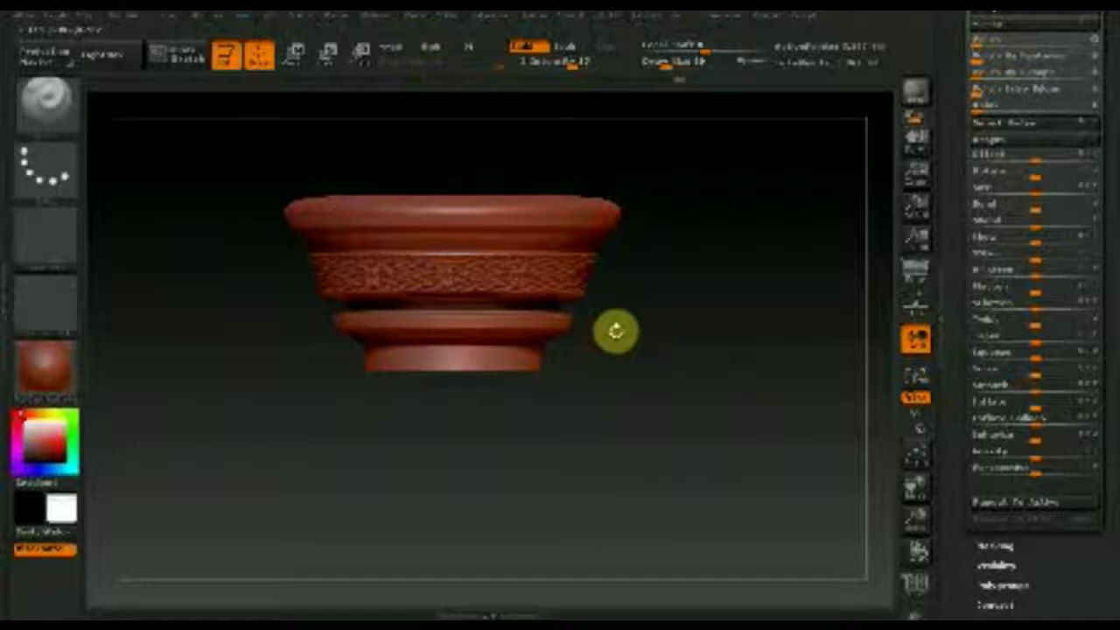
pyautogui.keyDown('ctrl'); pyautogui.click(629, 342); pyautogui.keyUp('ctrl')
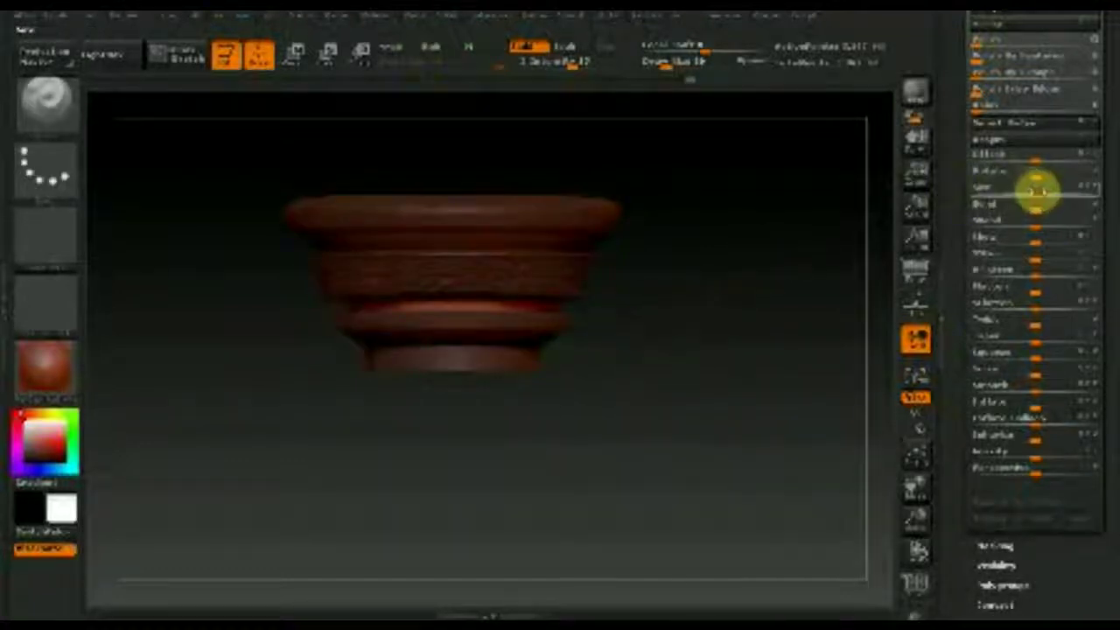
pyautogui.click(1037, 190)
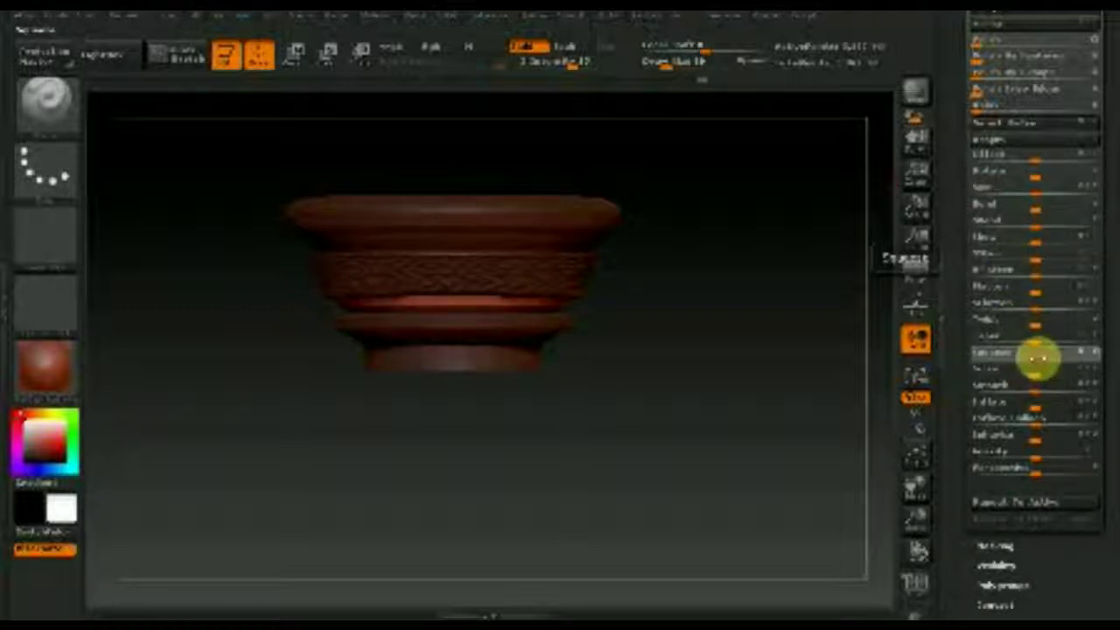
pyautogui.moveTo(1024, 361); pyautogui.dragTo(1043, 363)
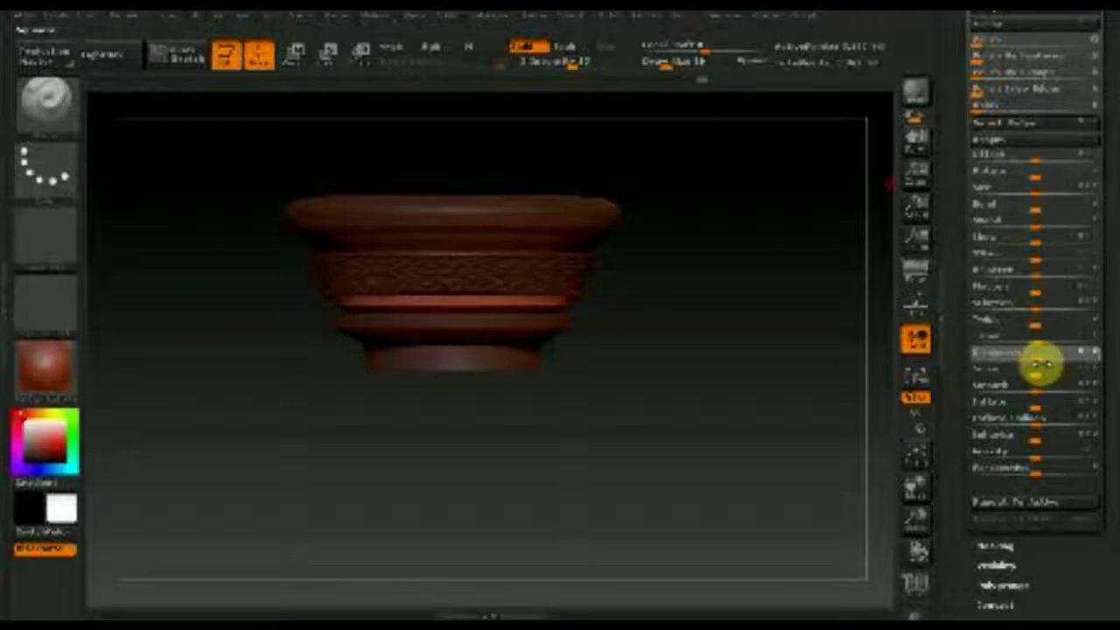
# Clear the mask from the capital and reposition it in the view.
pyautogui.hotkey('ctrl', 'shift')
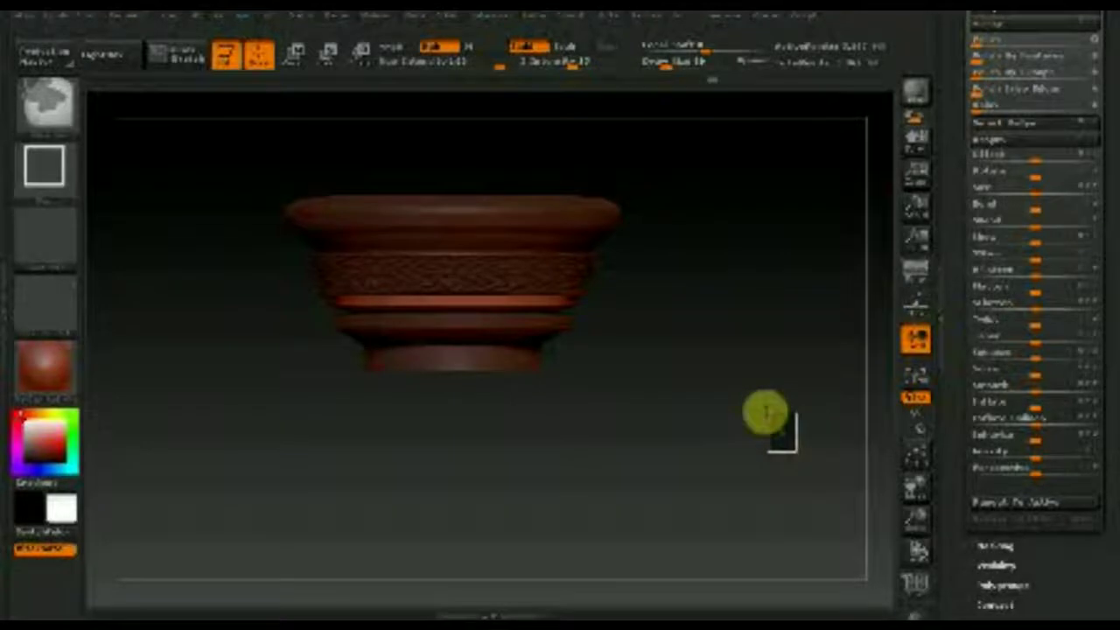
pyautogui.keyDown('ctrl'); pyautogui.click(768, 418); pyautogui.keyUp('ctrl')
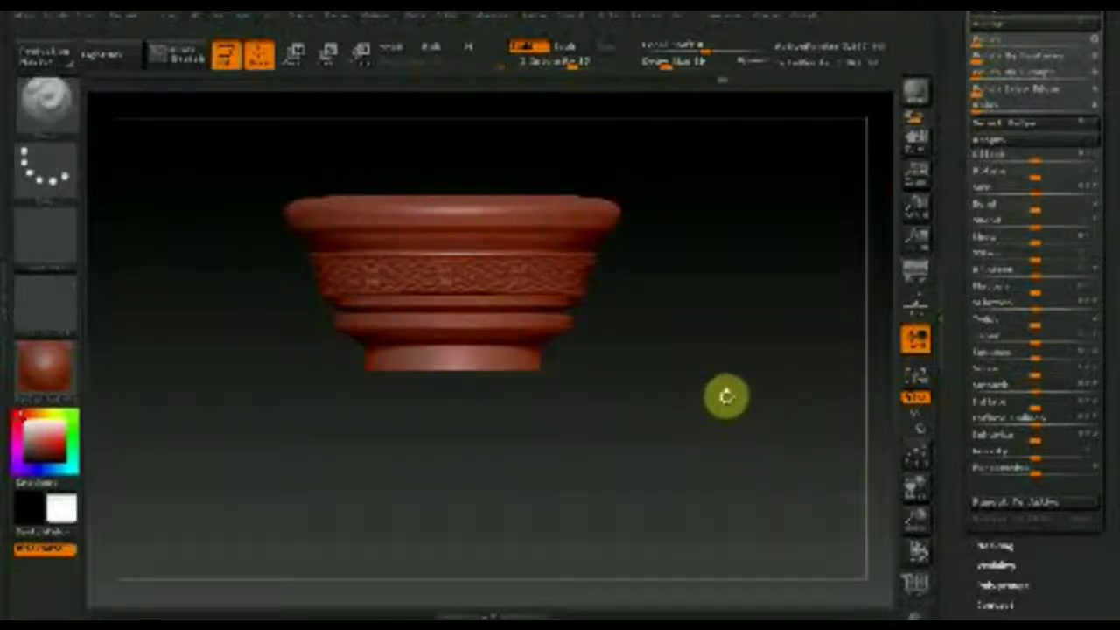
pyautogui.moveTo(688, 360)
pyautogui.keyDown('alt'); pyautogui.mouseDown()
pyautogui.moveTo(692, 370)
pyautogui.moveTo(657, 240)
pyautogui.moveTo(651, 325)
pyautogui.moveTo(656, 247)
pyautogui.mouseUp(); pyautogui.keyUp('alt')
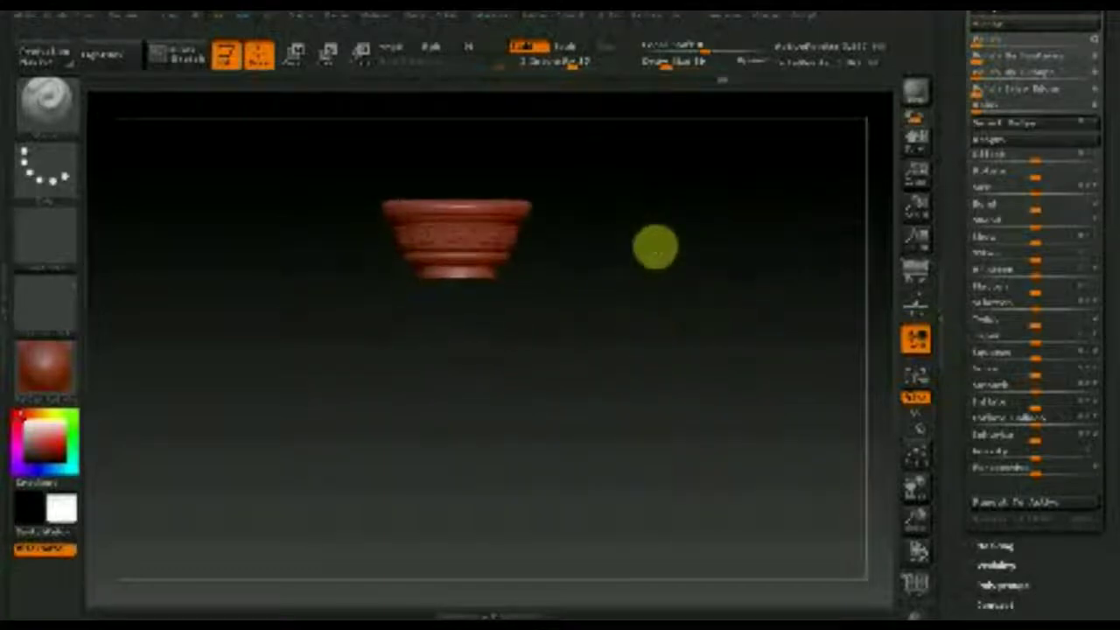
pyautogui.moveTo(1109, 157); pyautogui.dragTo(1108, 306)
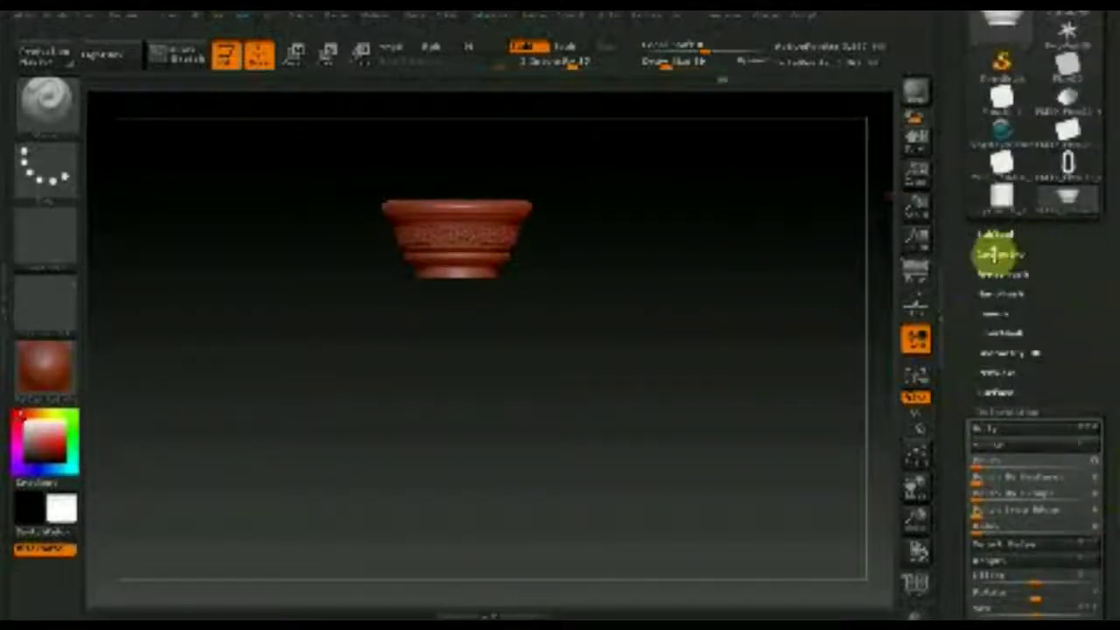
# Append a Cylinder3D mesh via SubTool > Append and select the new cylinder subtool.
pyautogui.click(998, 254)
pyautogui.moveTo(1109, 407)
pyautogui.mouseDown()
pyautogui.moveTo(1111, 188)
pyautogui.moveTo(1050, 170)
pyautogui.mouseUp()
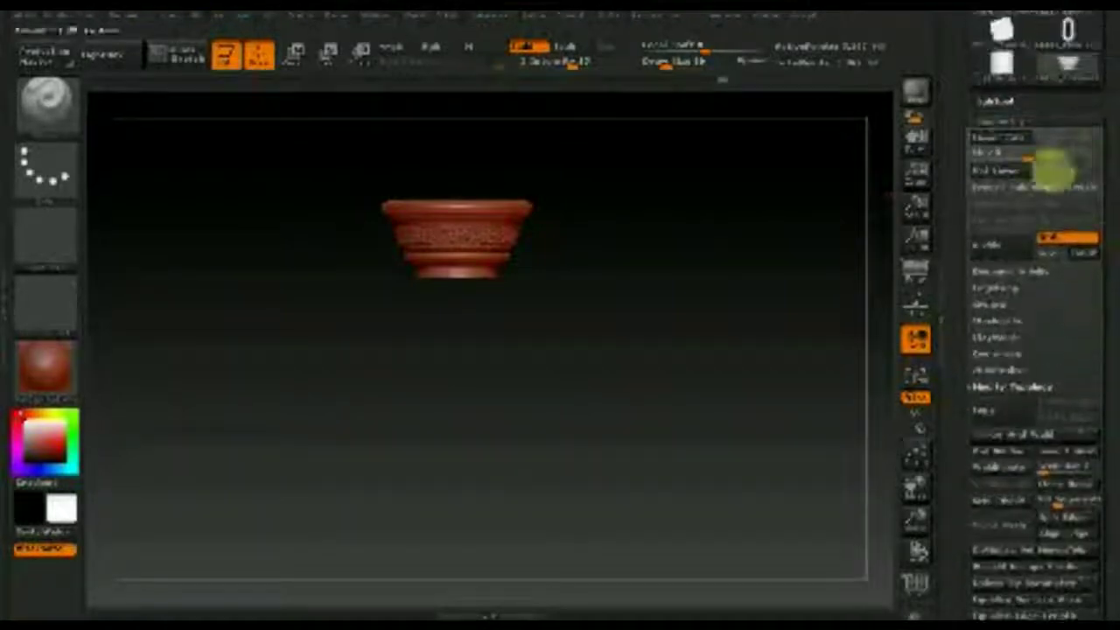
pyautogui.click(1003, 111)
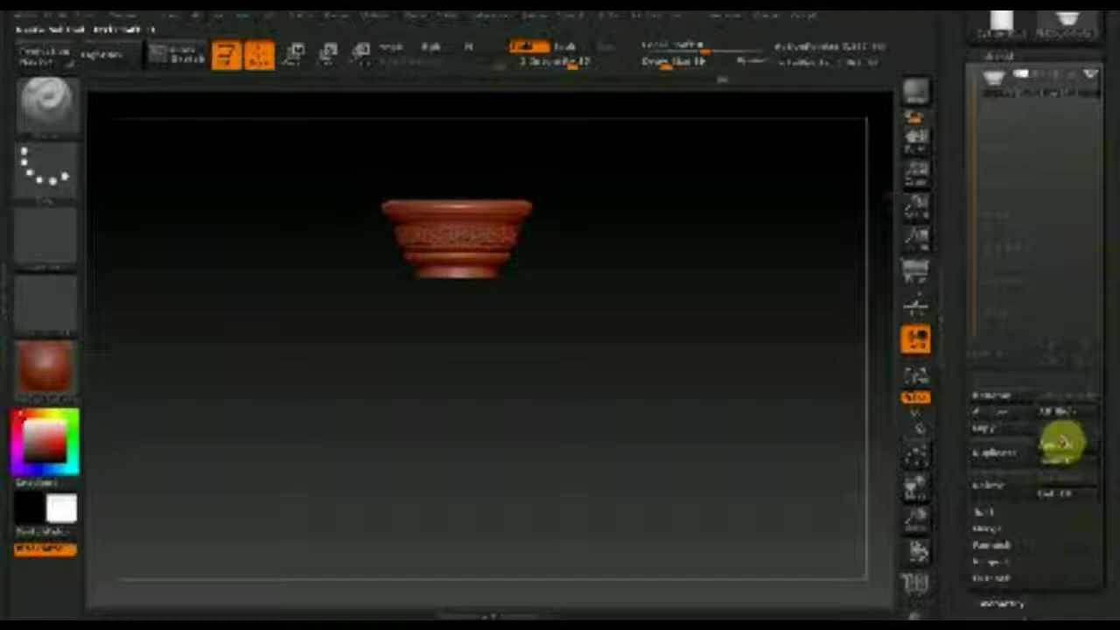
pyautogui.click(1059, 448)
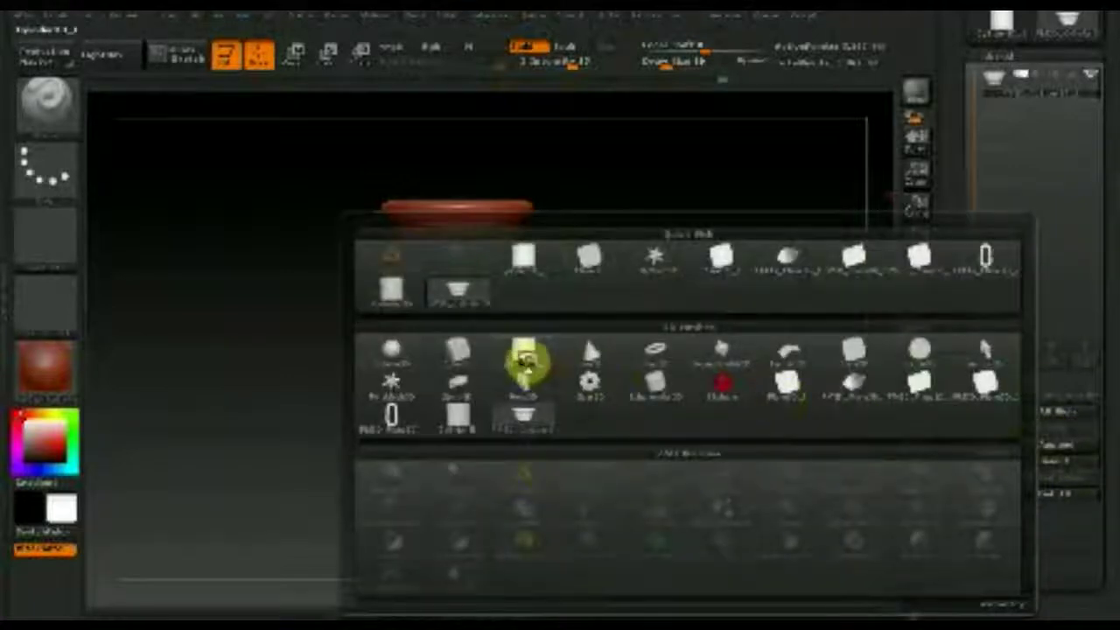
pyautogui.click(525, 362)
pyautogui.click(995, 114)
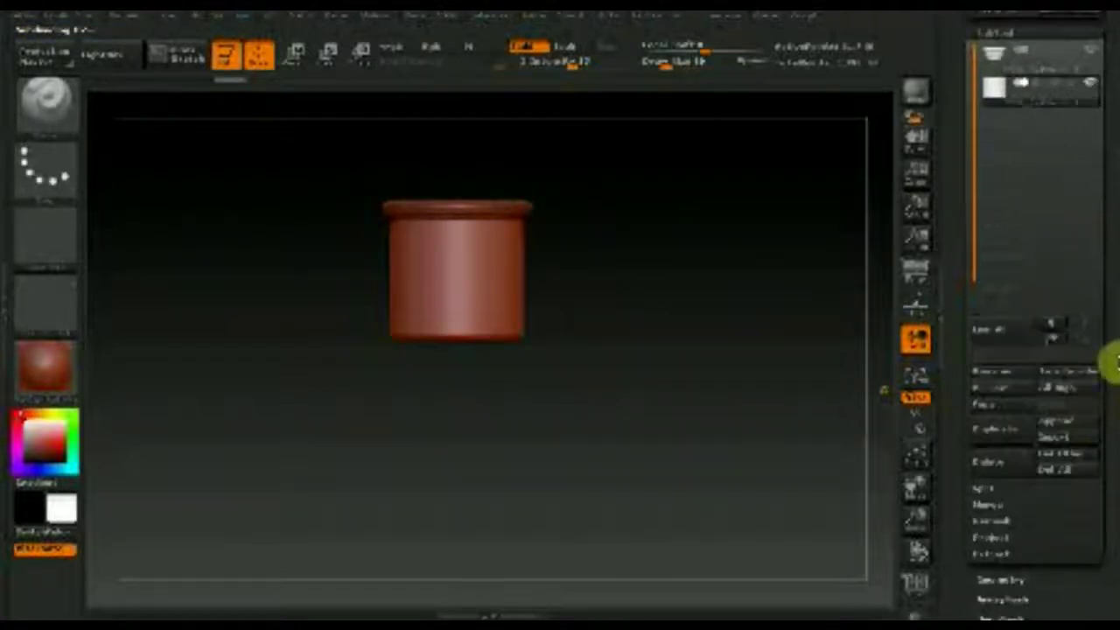
# Narrow the cylinder with the Deformation Size slider.
pyautogui.moveTo(1113, 407); pyautogui.dragTo(1107, 295)
pyautogui.click(1024, 454)
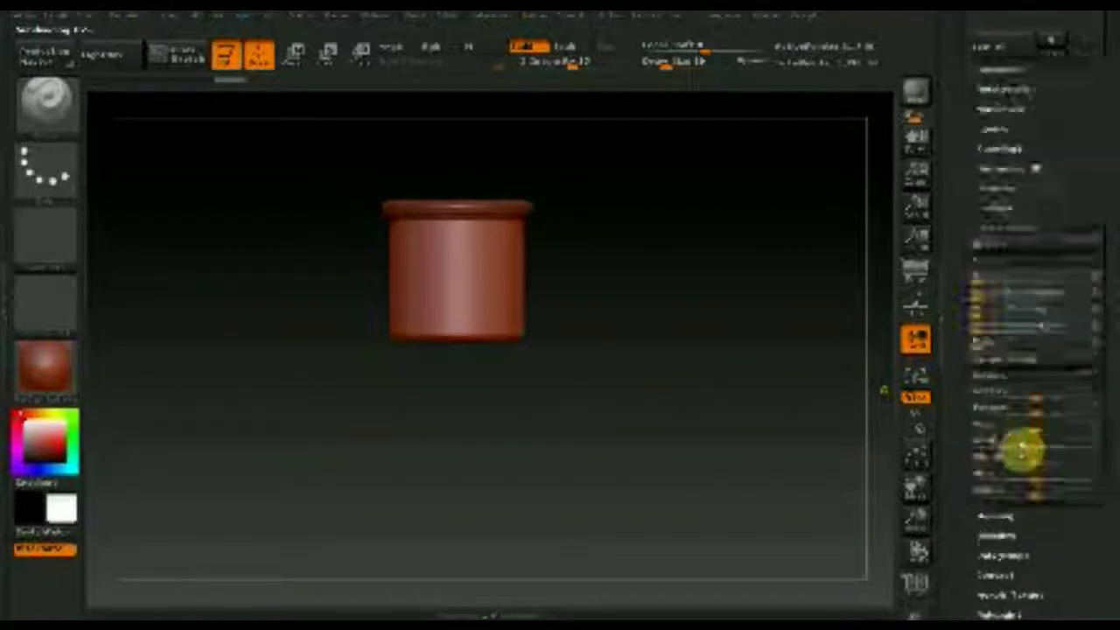
pyautogui.moveTo(1034, 193); pyautogui.dragTo(1002, 205)
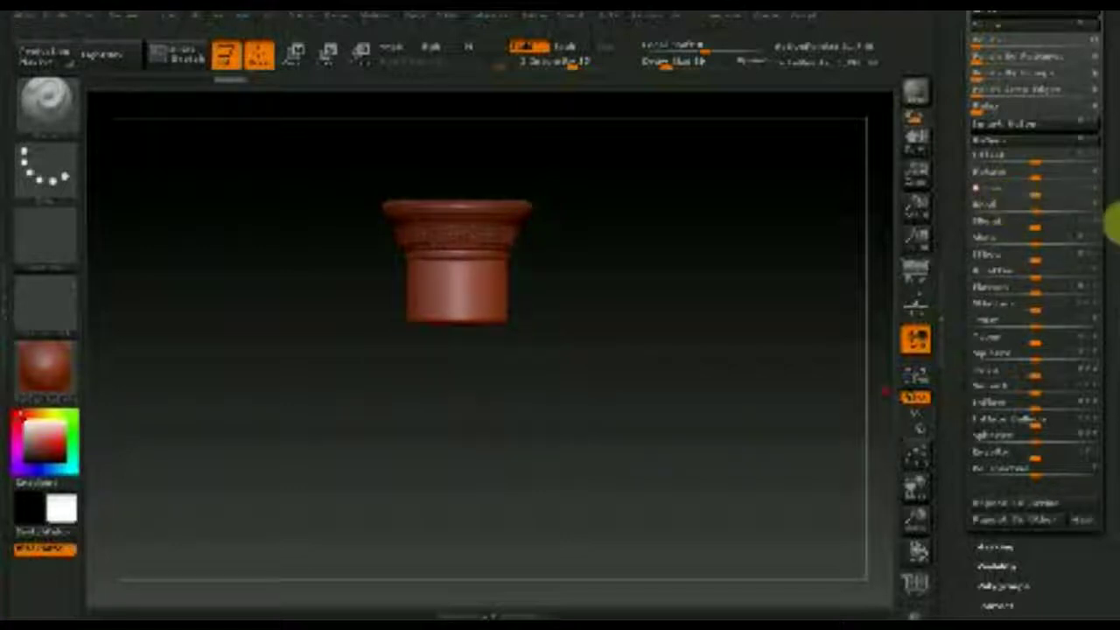
# Stretch the cylinder taller with Geometry Size Y and move it down beneath the capital.
pyautogui.moveTo(1110, 166); pyautogui.dragTo(1100, 282)
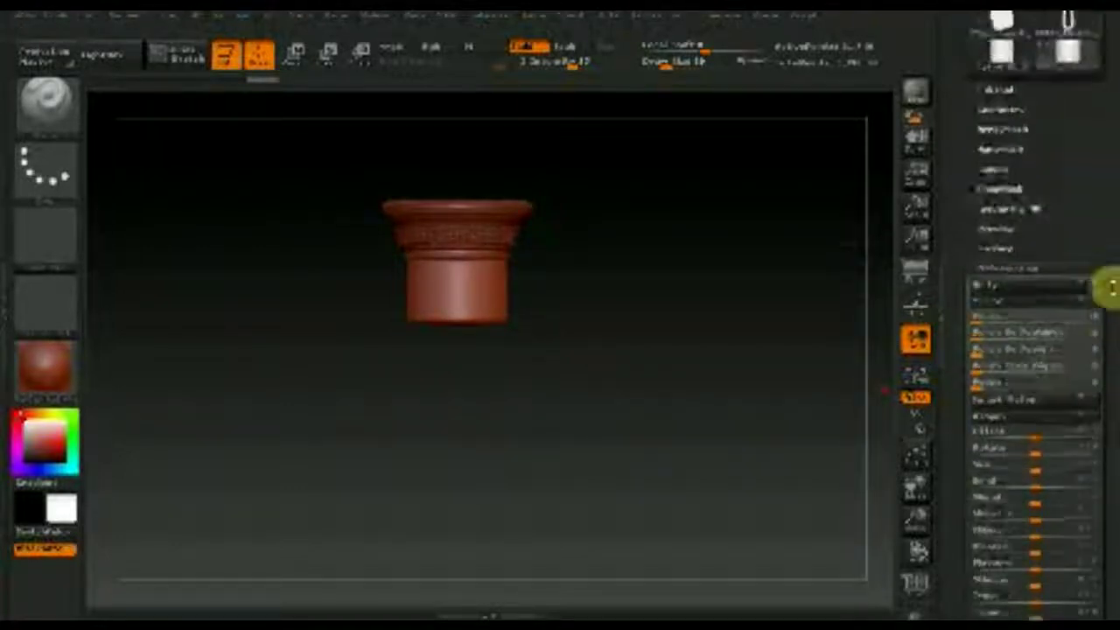
pyautogui.click(1001, 181)
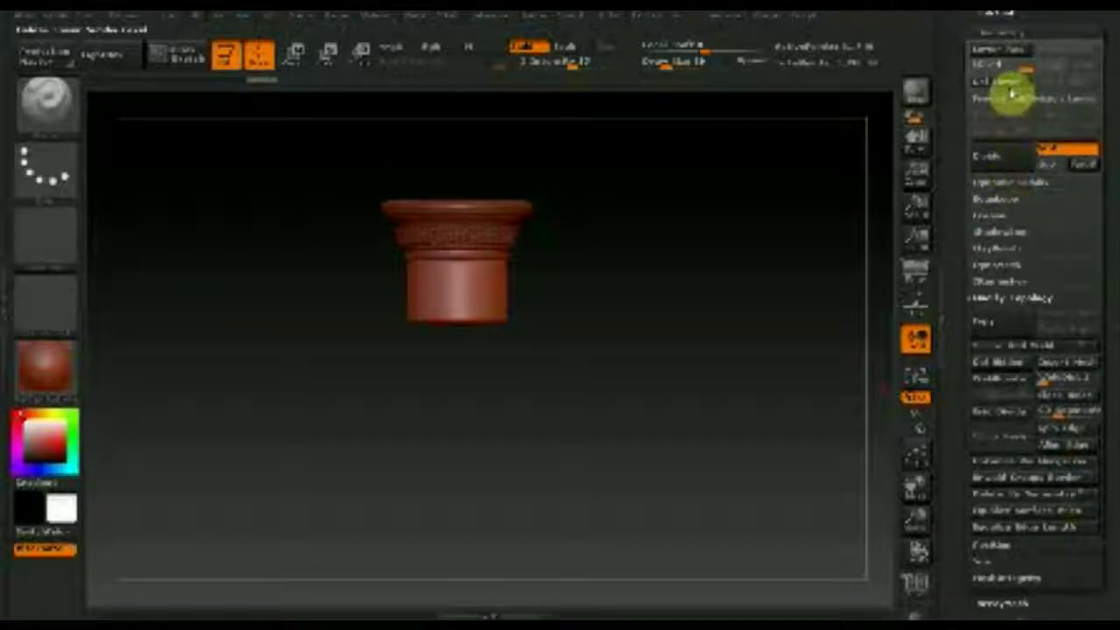
pyautogui.click(997, 552)
pyautogui.click(1046, 385)
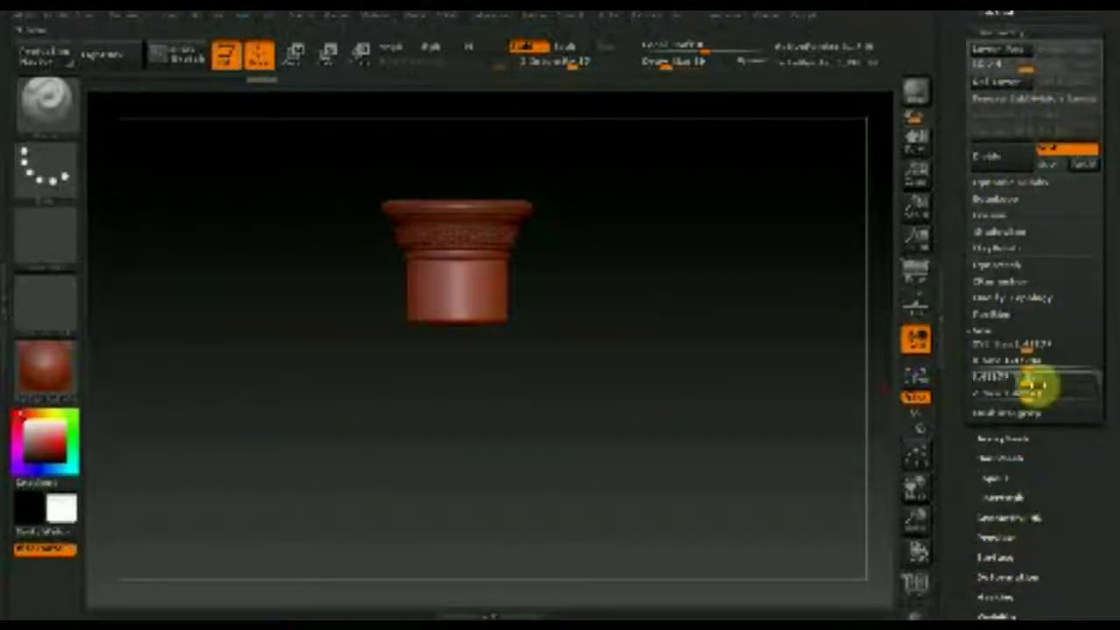
pyautogui.moveTo(1026, 379)
pyautogui.mouseDown()
pyautogui.moveTo(1046, 391)
pyautogui.moveTo(1037, 383)
pyautogui.mouseUp()
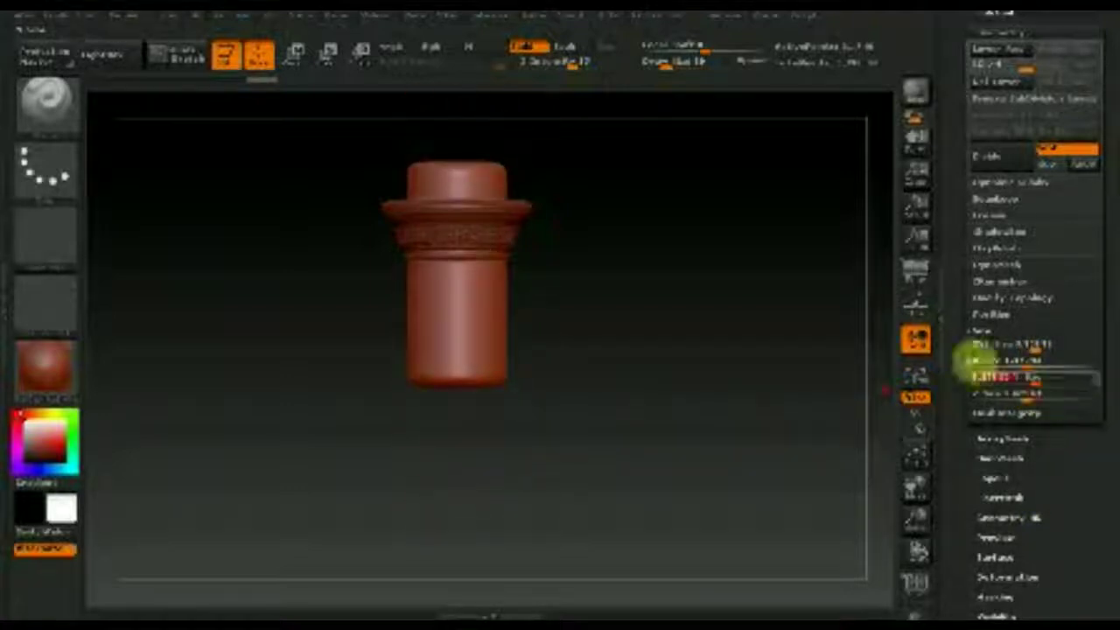
pyautogui.click(292, 54)
pyautogui.moveTo(455, 220); pyautogui.dragTo(455, 302)
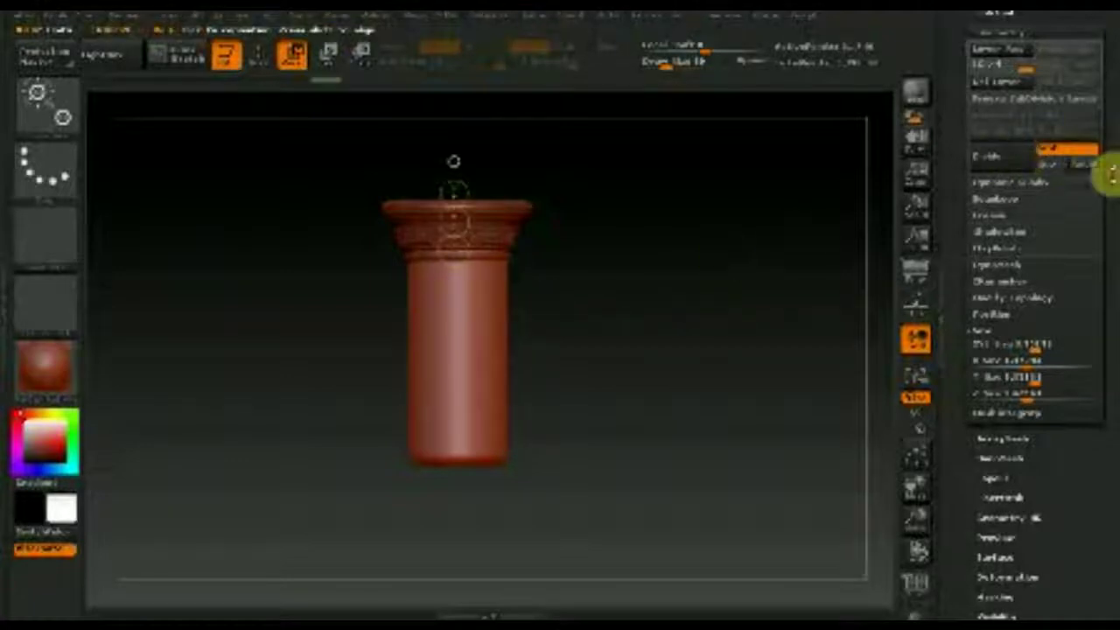
# Select the ornamented capital in the SubTool list and duplicate it.
pyautogui.moveTo(1109, 172); pyautogui.dragTo(1108, 275)
pyautogui.click(260, 53)
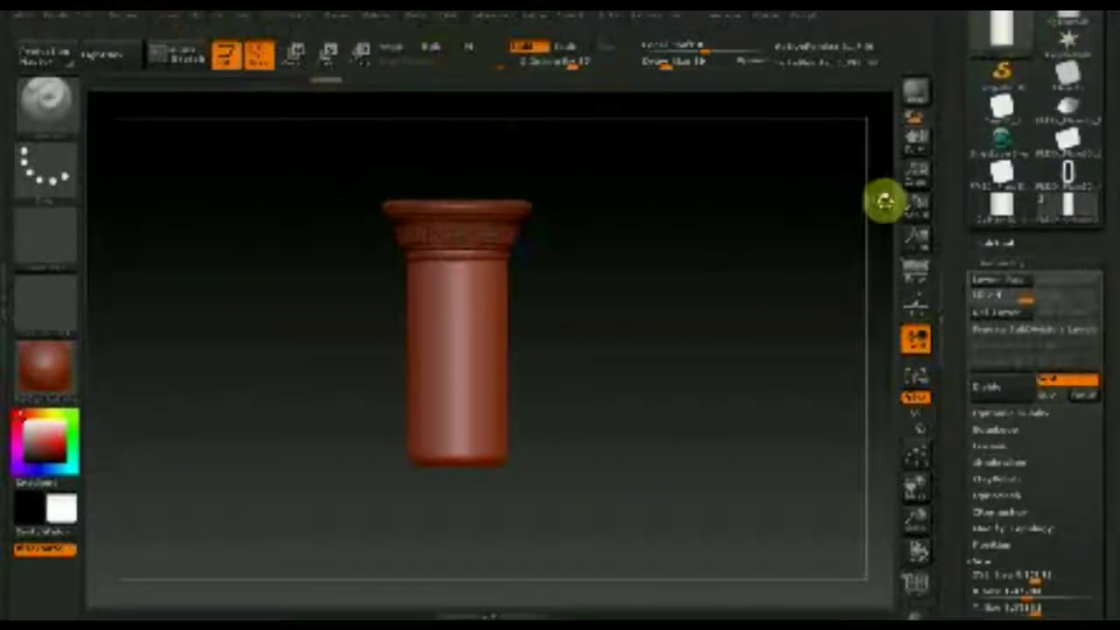
pyautogui.click(995, 242)
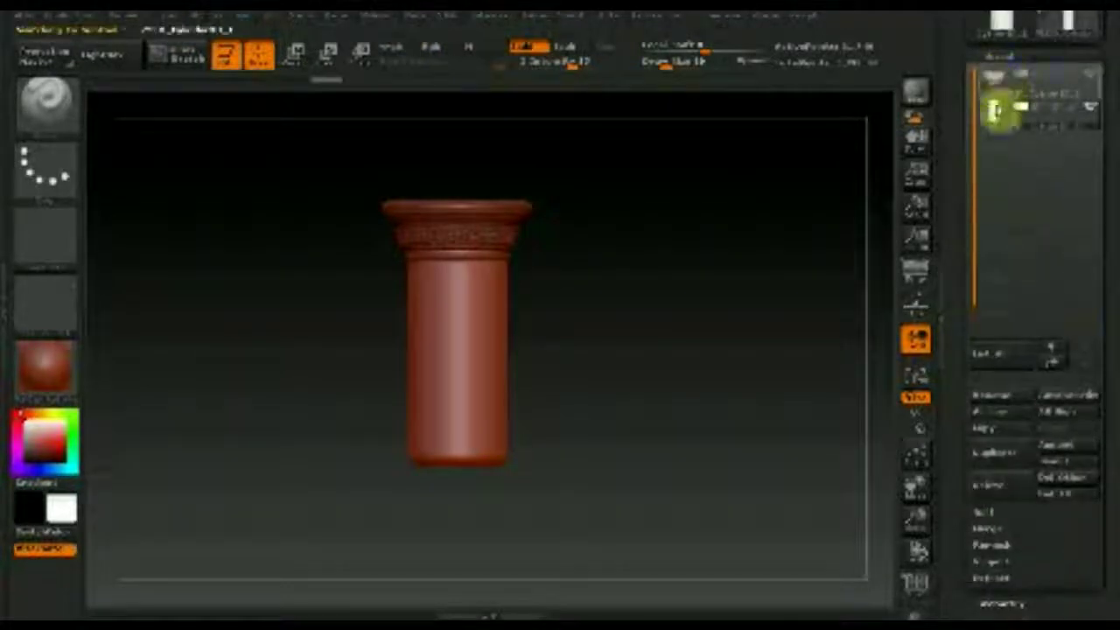
pyautogui.click(1006, 457)
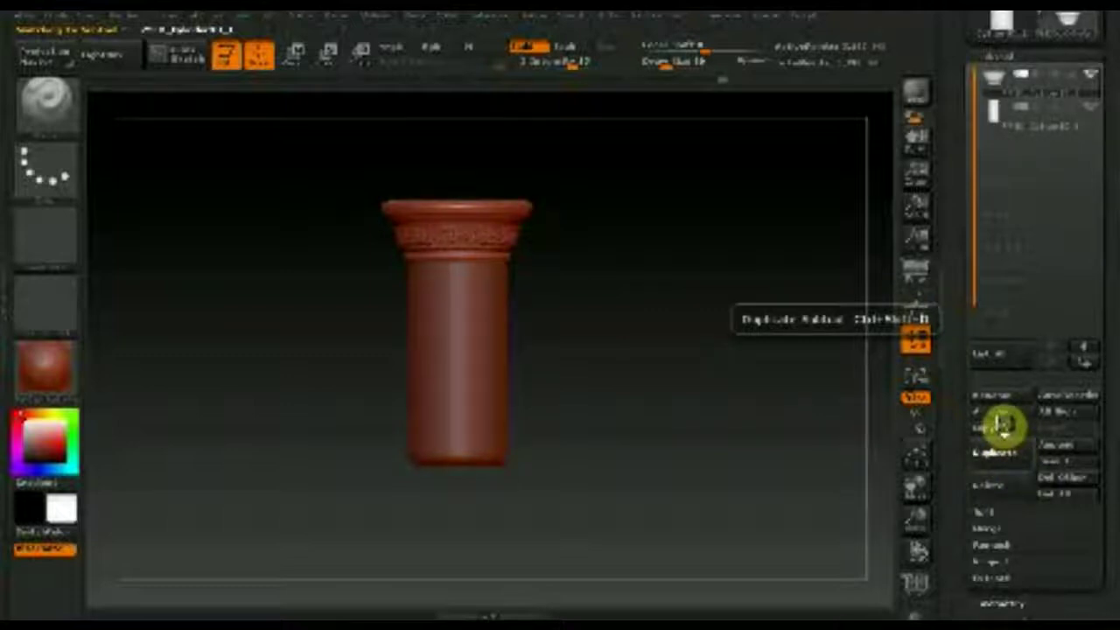
pyautogui.click(1013, 422)
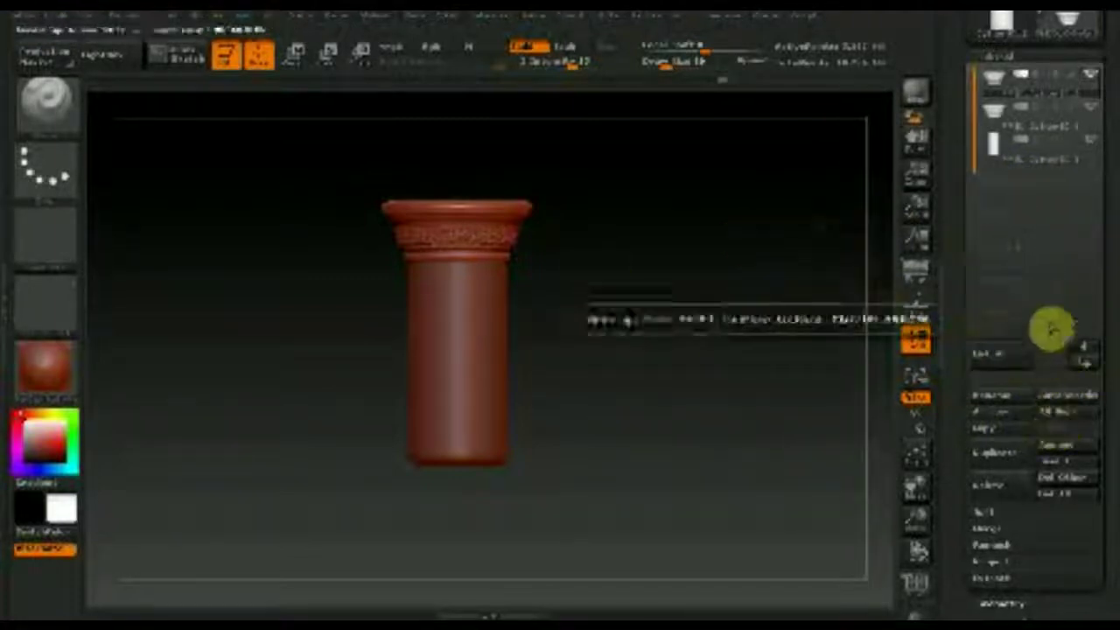
pyautogui.moveTo(1037, 110)
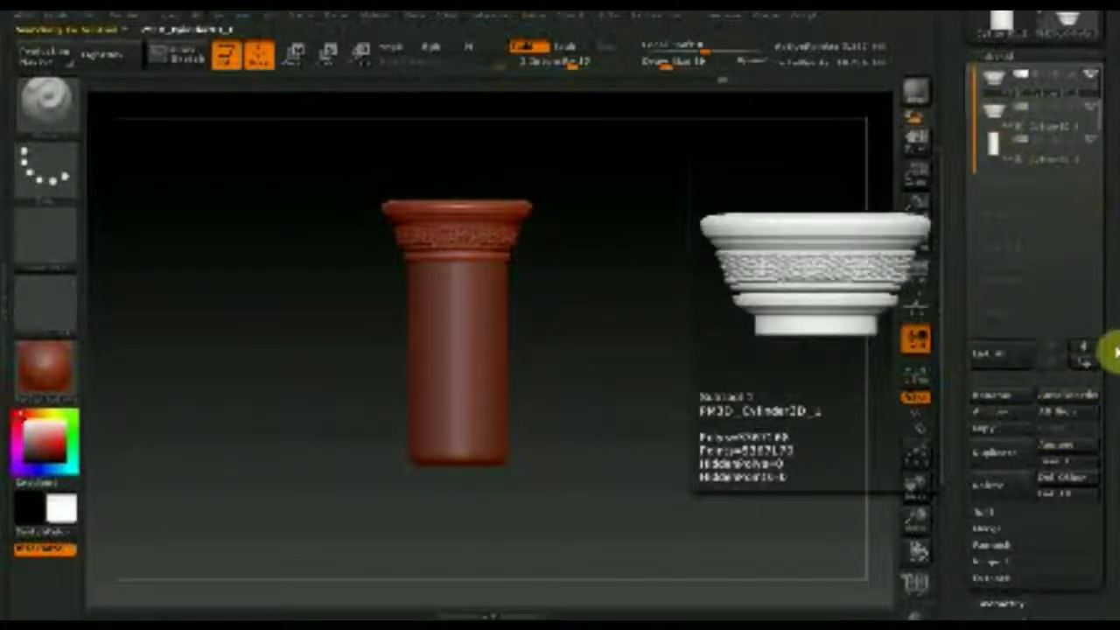
# Flip the duplicated capital upside down with the Deformation Rotate slider and begin moving it down.
pyautogui.scroll(-2, 1103, 368)
pyautogui.scroll(-5, 1103, 263)
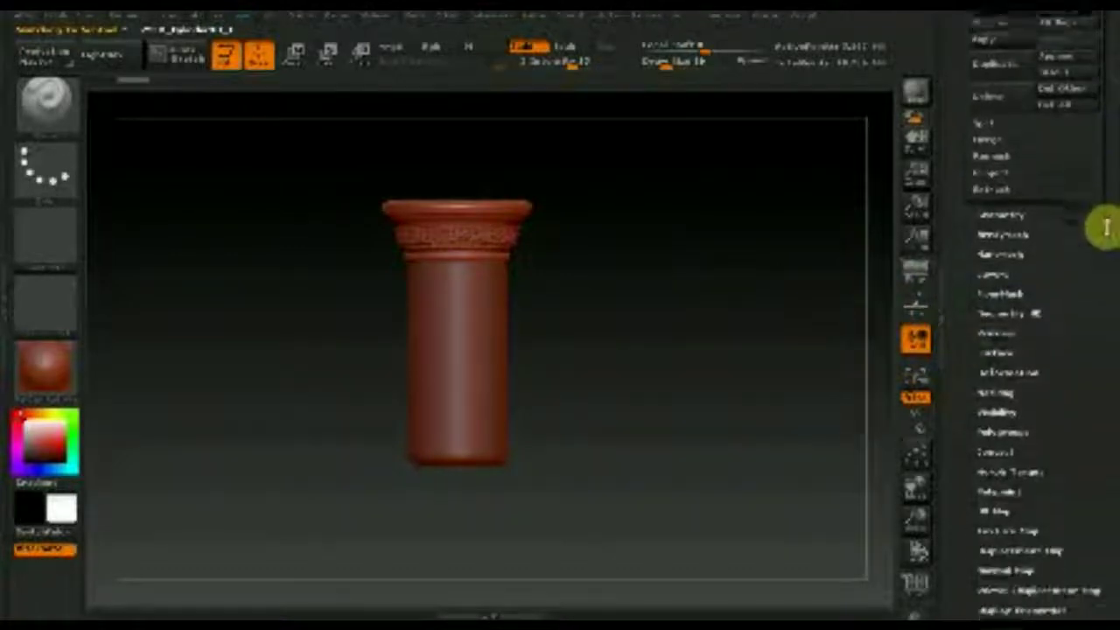
pyautogui.scroll(-1, 1050, 245)
pyautogui.click(1001, 308)
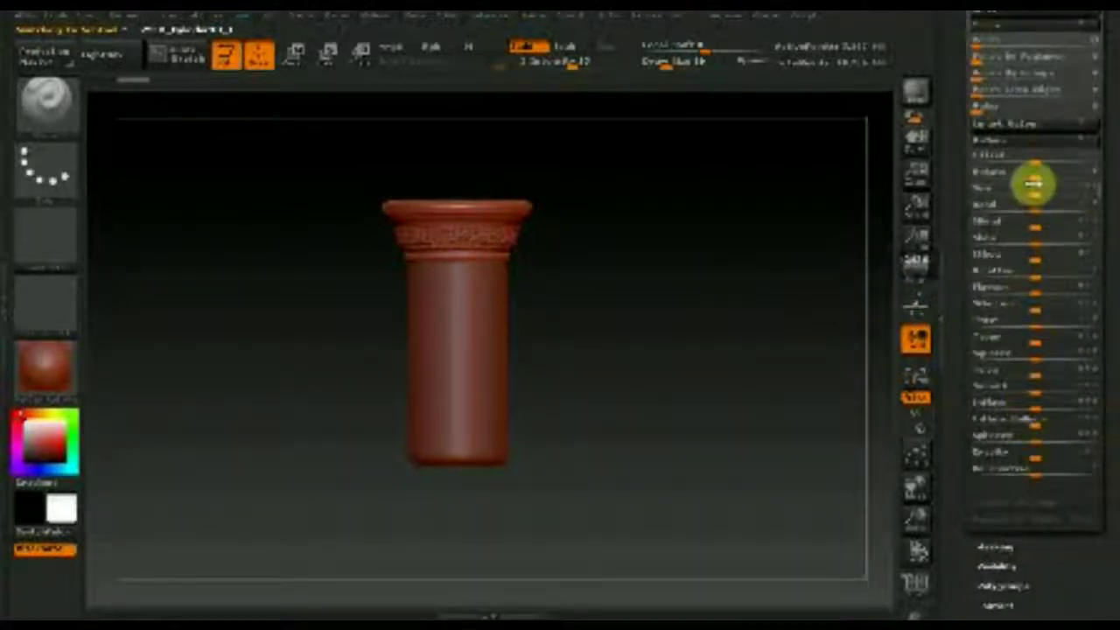
pyautogui.moveTo(1035, 178)
pyautogui.mouseDown()
pyautogui.moveTo(1055, 180)
pyautogui.moveTo(989, 180)
pyautogui.mouseUp()
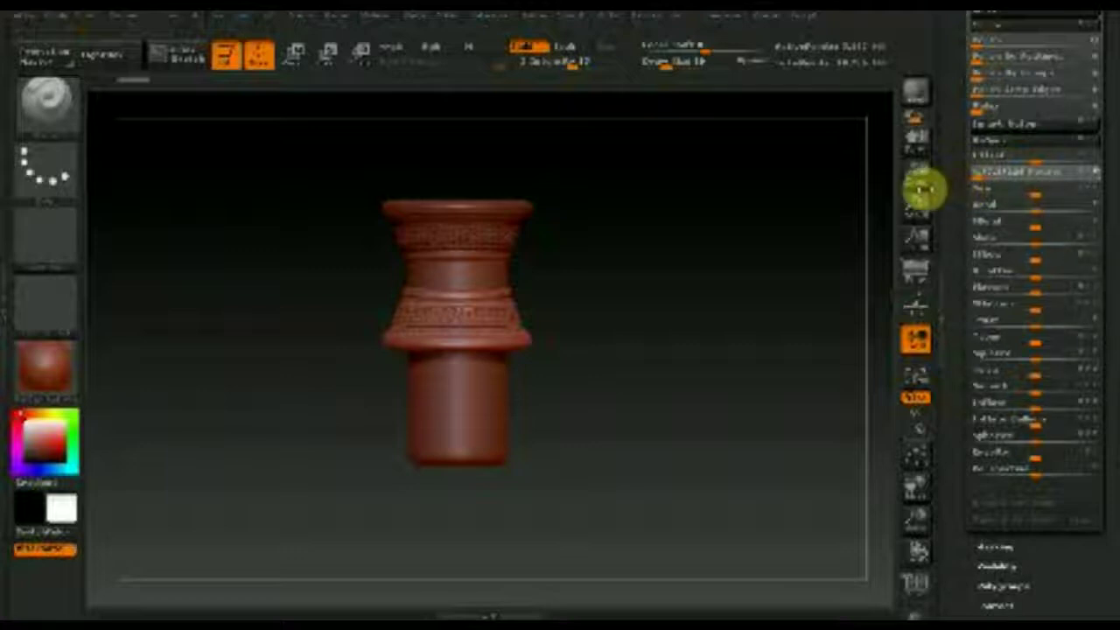
pyautogui.click(293, 55)
pyautogui.moveTo(454, 224); pyautogui.dragTo(452, 368)
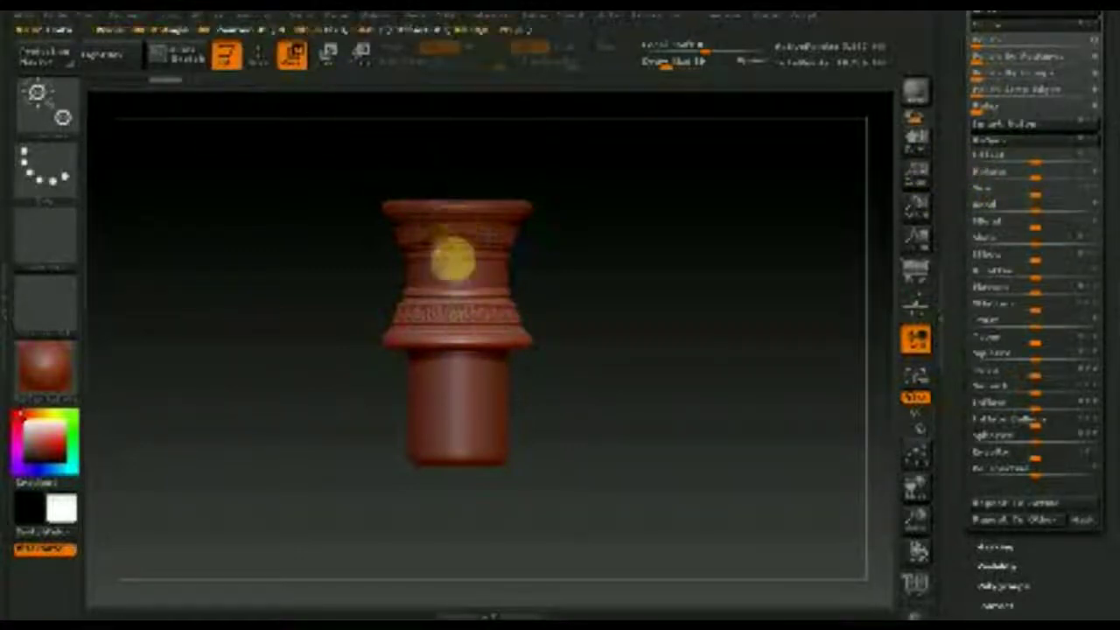
# Drag the flipped copy down to the foot of the shaft.
pyautogui.moveTo(453, 382)
pyautogui.mouseDown()
pyautogui.moveTo(459, 436)
pyautogui.moveTo(456, 394)
pyautogui.mouseUp()
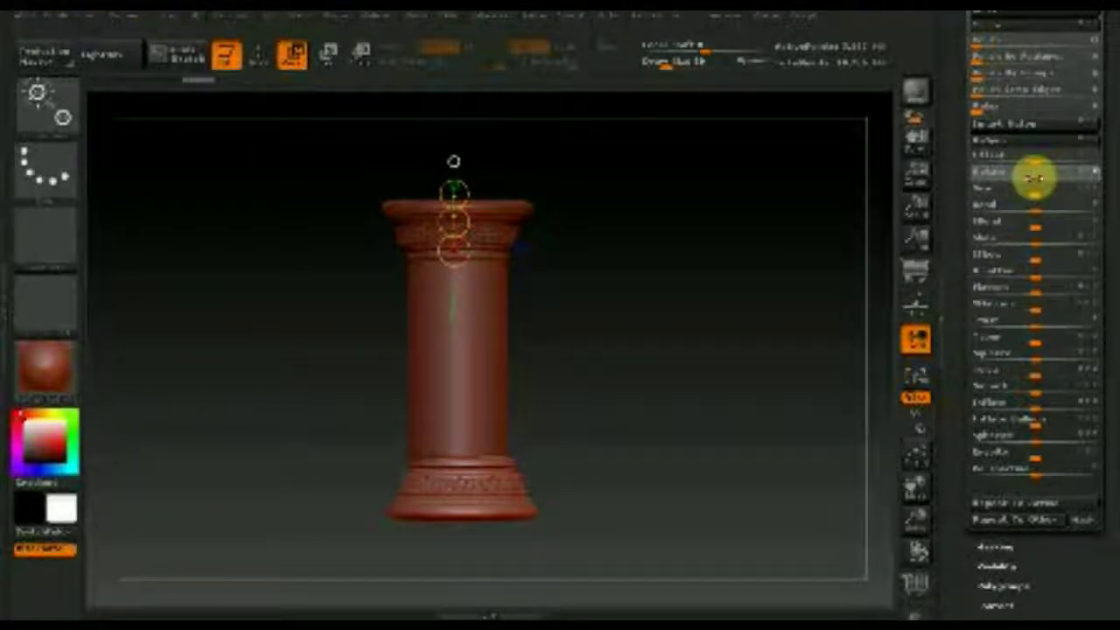
# Spin the base with the Deformation Rotate slider to realign its ornament, then orbit to inspect it.
pyautogui.click(1032, 177)
pyautogui.click(1033, 178)
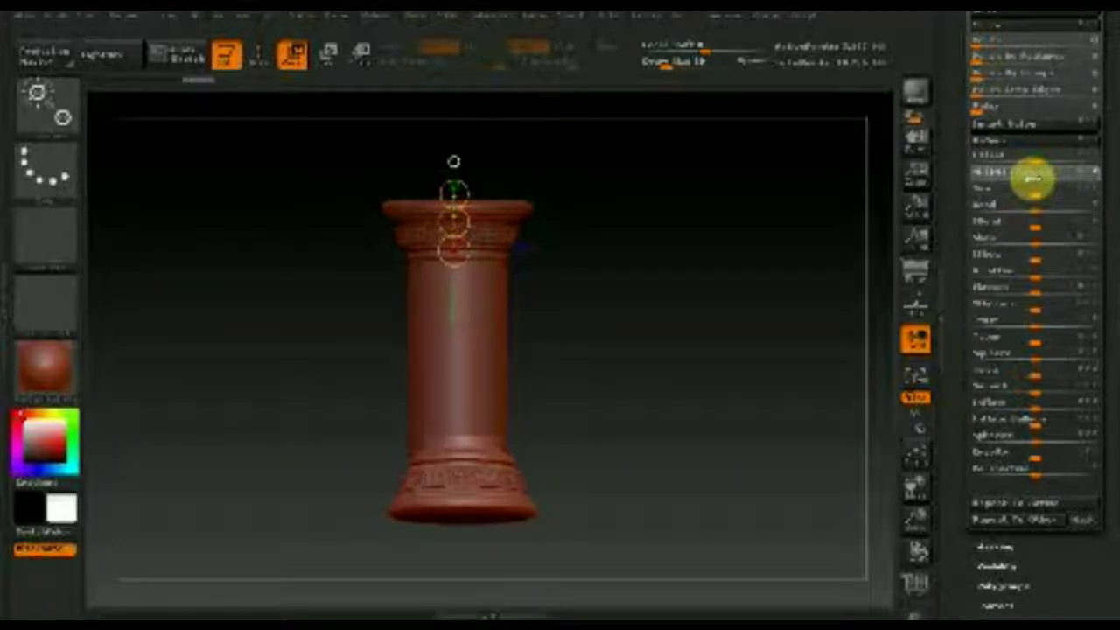
pyautogui.click(1035, 178)
pyautogui.moveTo(1039, 178); pyautogui.dragTo(1046, 180)
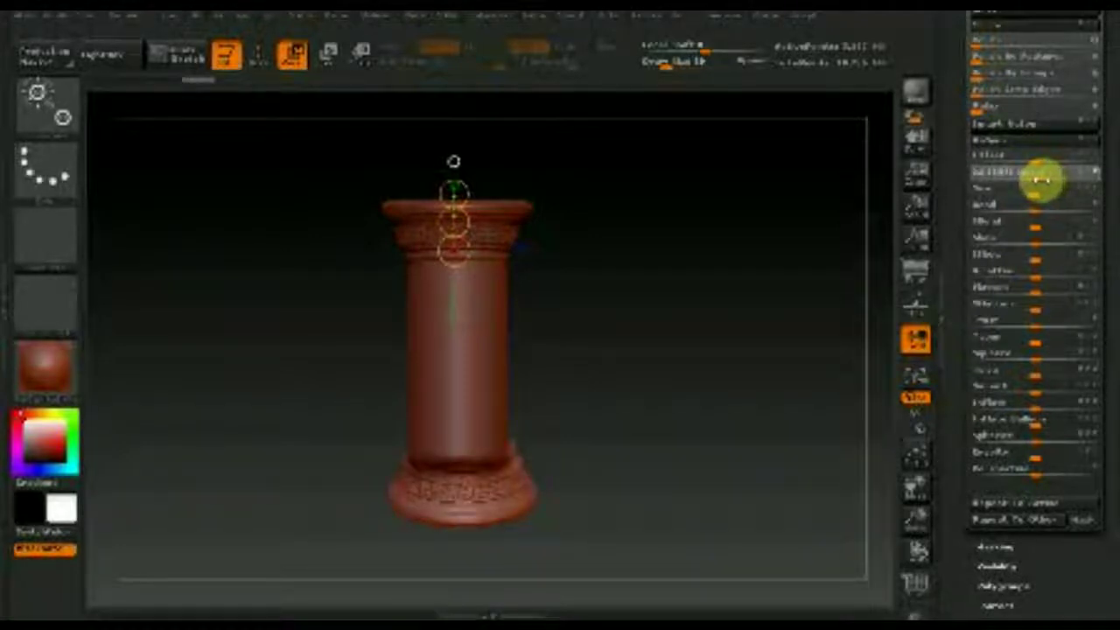
pyautogui.moveTo(1040, 180); pyautogui.dragTo(1038, 179)
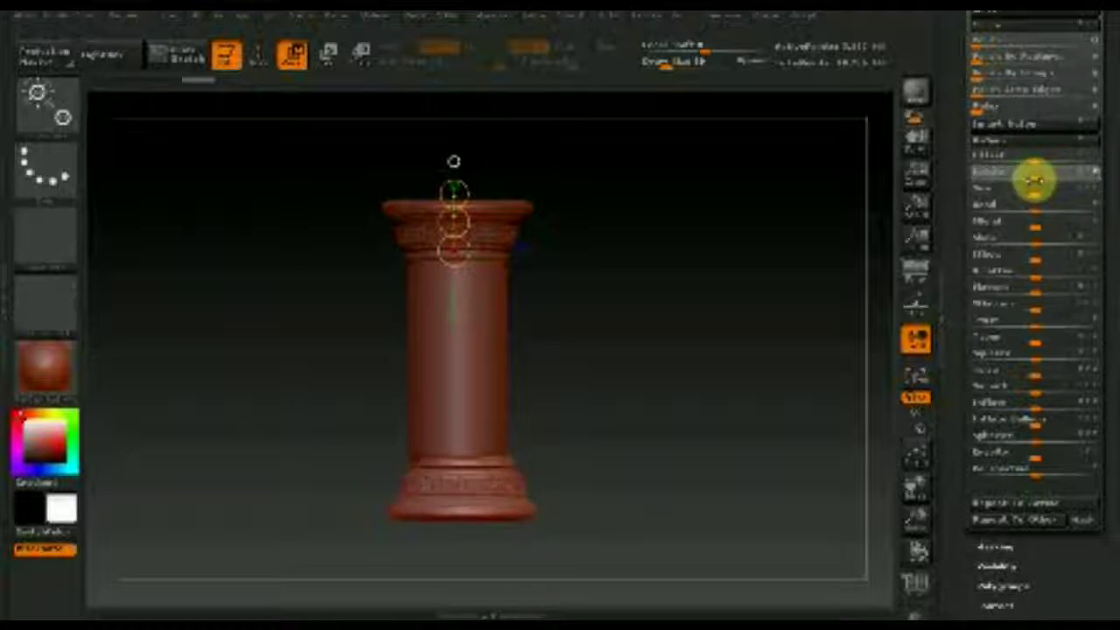
pyautogui.moveTo(1035, 179); pyautogui.dragTo(1034, 179)
pyautogui.moveTo(655, 380)
pyautogui.mouseDown()
pyautogui.moveTo(615, 412)
pyautogui.moveTo(542, 387)
pyautogui.moveTo(648, 500)
pyautogui.moveTo(649, 528)
pyautogui.mouseUp()
pyautogui.moveTo(633, 430)
pyautogui.mouseDown()
pyautogui.moveTo(670, 405)
pyautogui.moveTo(710, 445)
pyautogui.mouseUp()
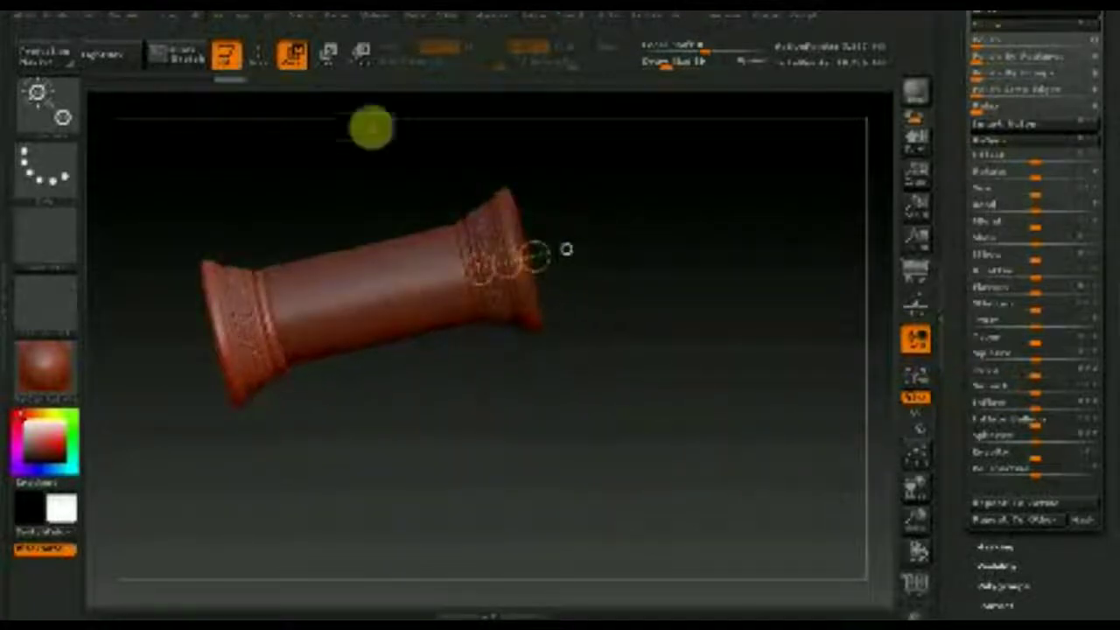
# Draw a Rotate transpose line at the base and twist it into alignment with the shaft.
pyautogui.click(260, 55)
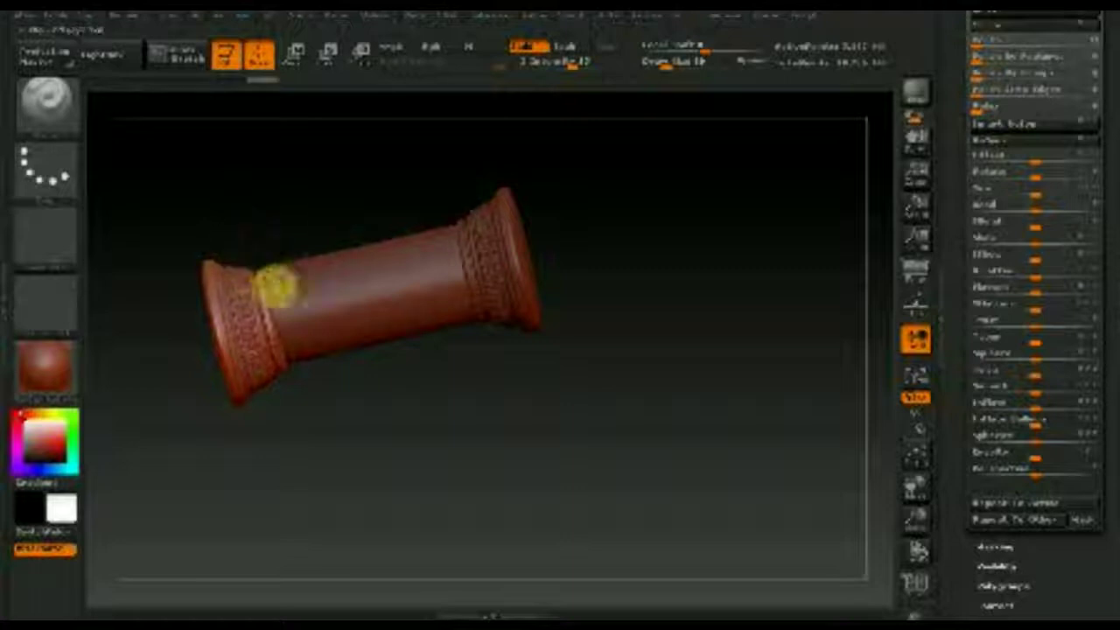
pyautogui.click(293, 54)
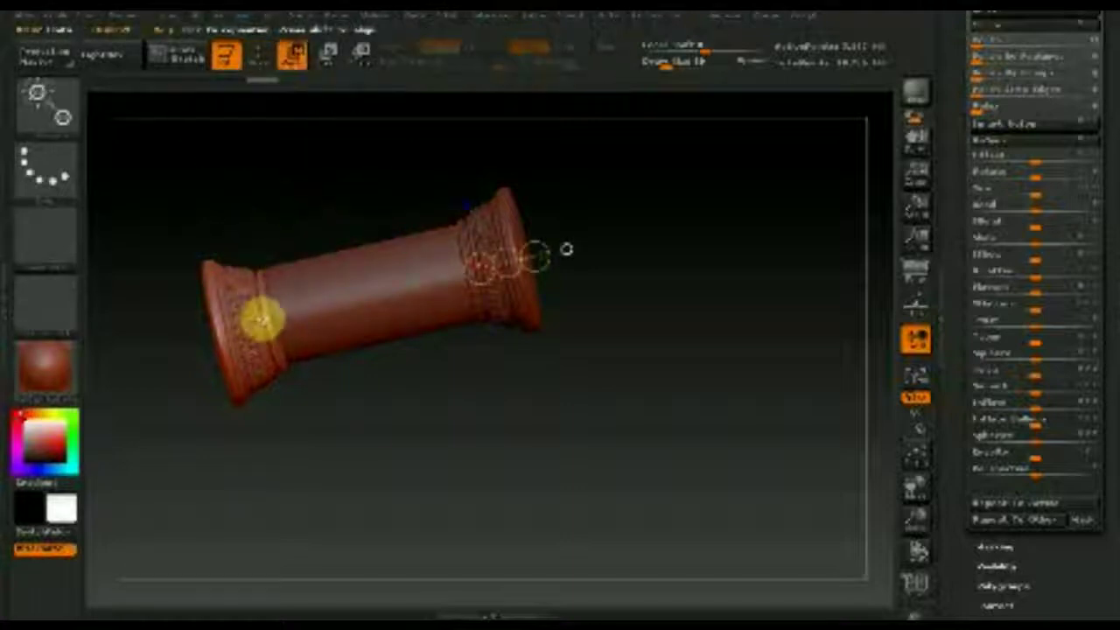
pyautogui.moveTo(260, 293); pyautogui.dragTo(239, 183)
pyautogui.click(253, 259)
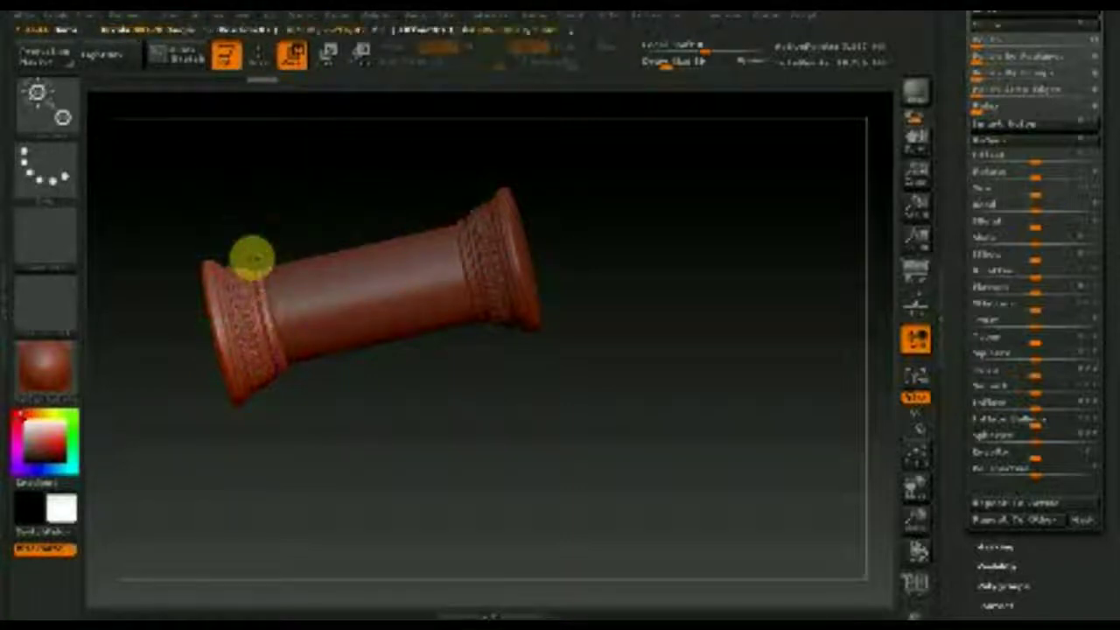
pyautogui.moveTo(251, 259); pyautogui.dragTo(251, 258)
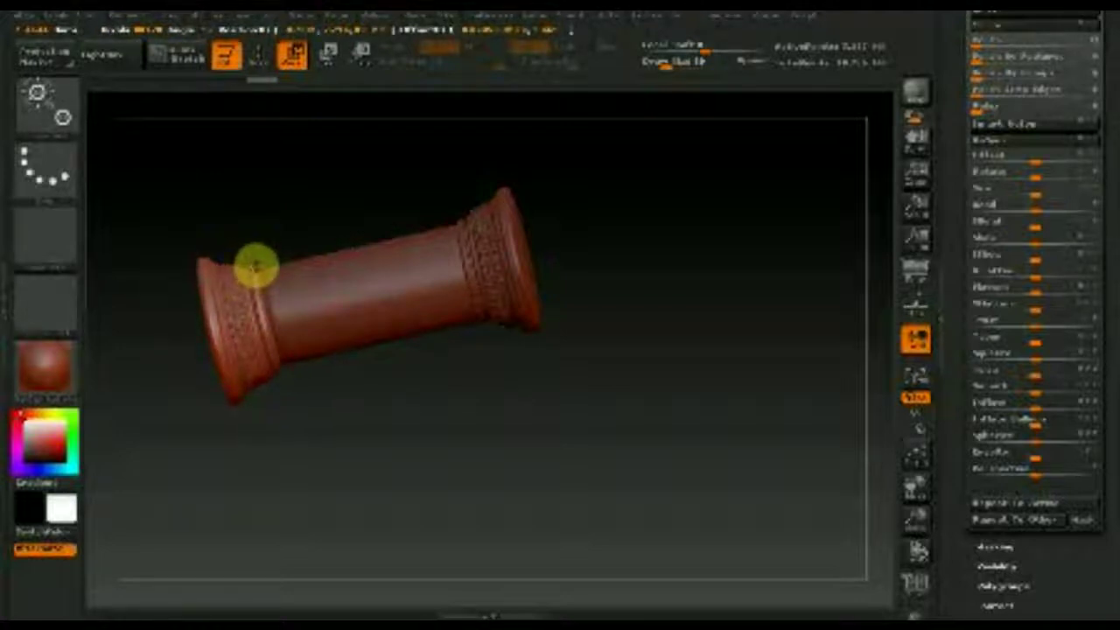
pyautogui.moveTo(252, 260); pyautogui.dragTo(252, 260)
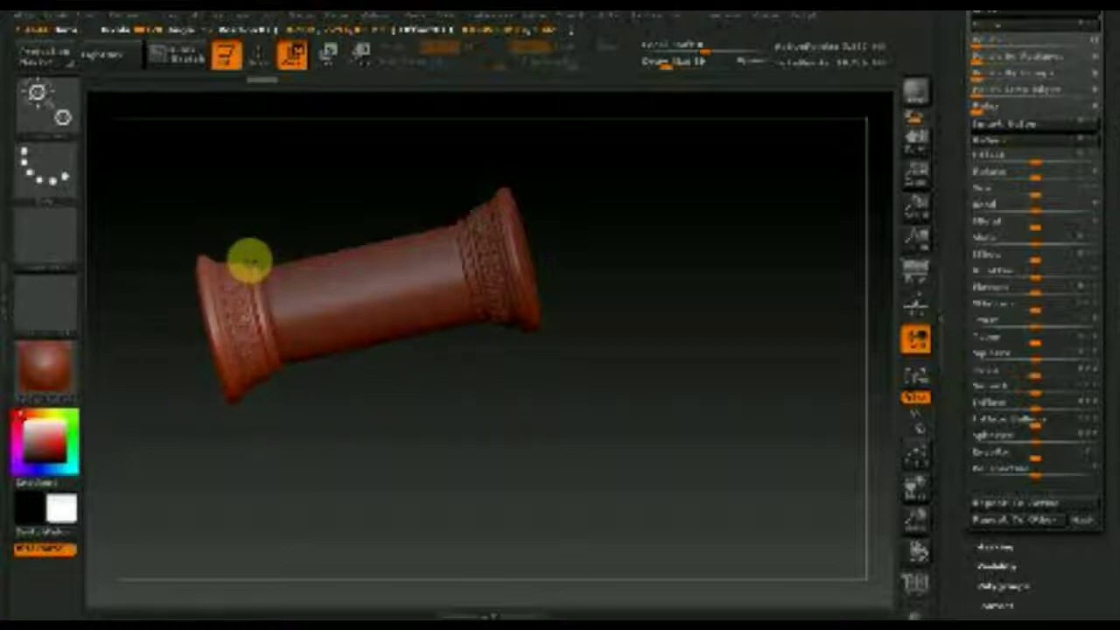
pyautogui.moveTo(594, 411)
pyautogui.mouseDown()
pyautogui.moveTo(593, 430)
pyautogui.moveTo(587, 400)
pyautogui.moveTo(705, 368)
pyautogui.moveTo(562, 300)
pyautogui.moveTo(568, 320)
pyautogui.moveTo(691, 440)
pyautogui.moveTo(750, 426)
pyautogui.moveTo(682, 413)
pyautogui.moveTo(690, 447)
pyautogui.mouseUp()
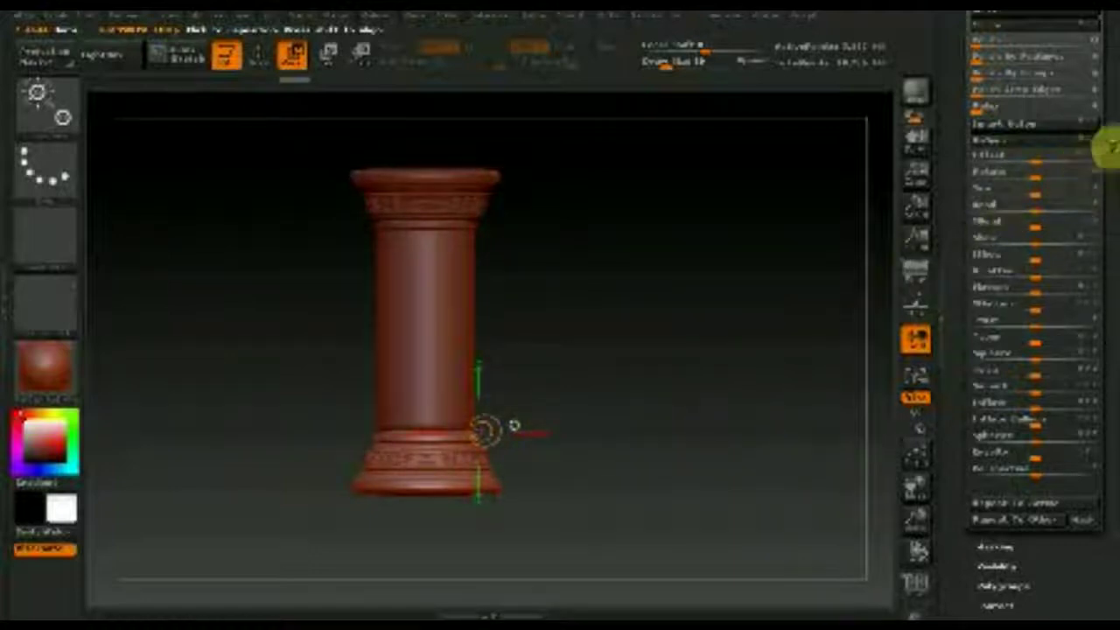
pyautogui.moveTo(1108, 147); pyautogui.dragTo(1108, 271)
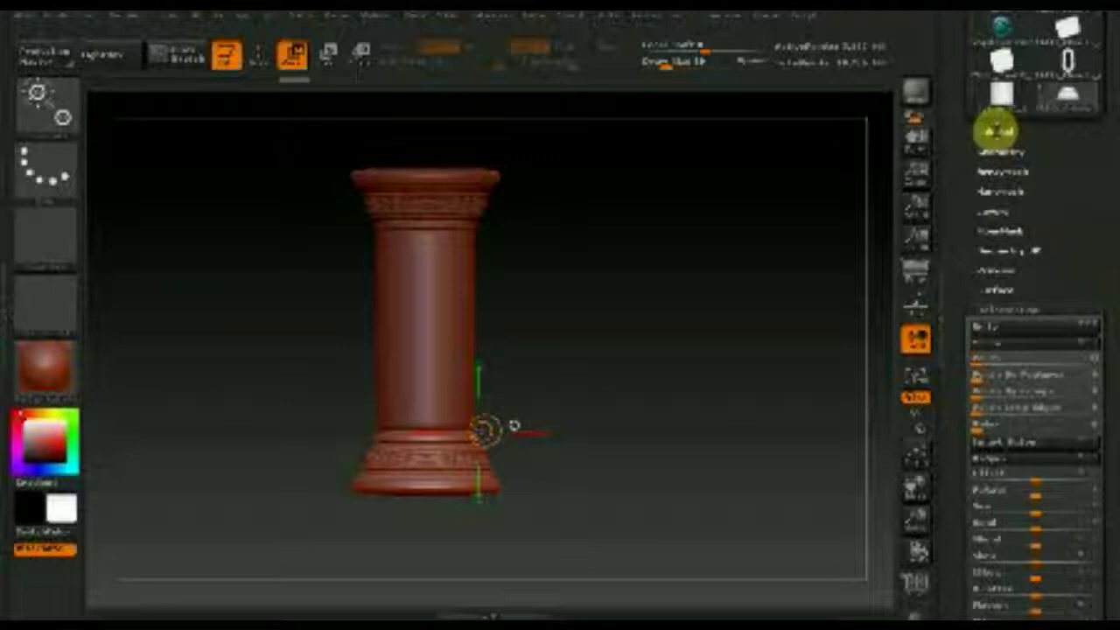
# Select the column's plain shaft subtool in the SubTool list.
pyautogui.click(997, 132)
pyautogui.moveTo(1000, 61)
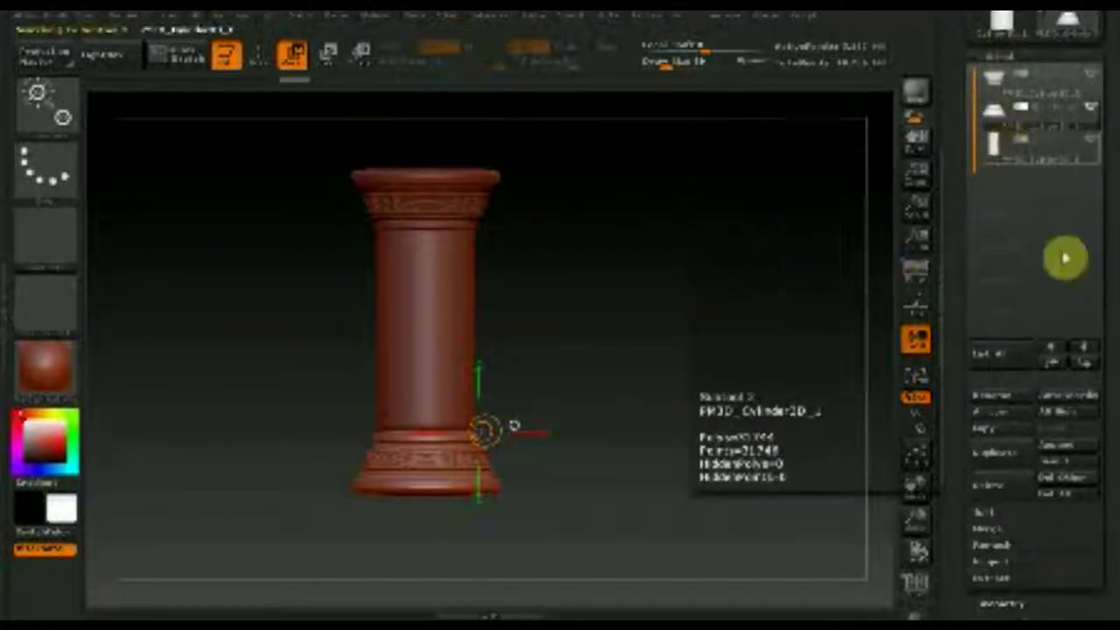
pyautogui.moveTo(1111, 292); pyautogui.dragTo(1111, 223)
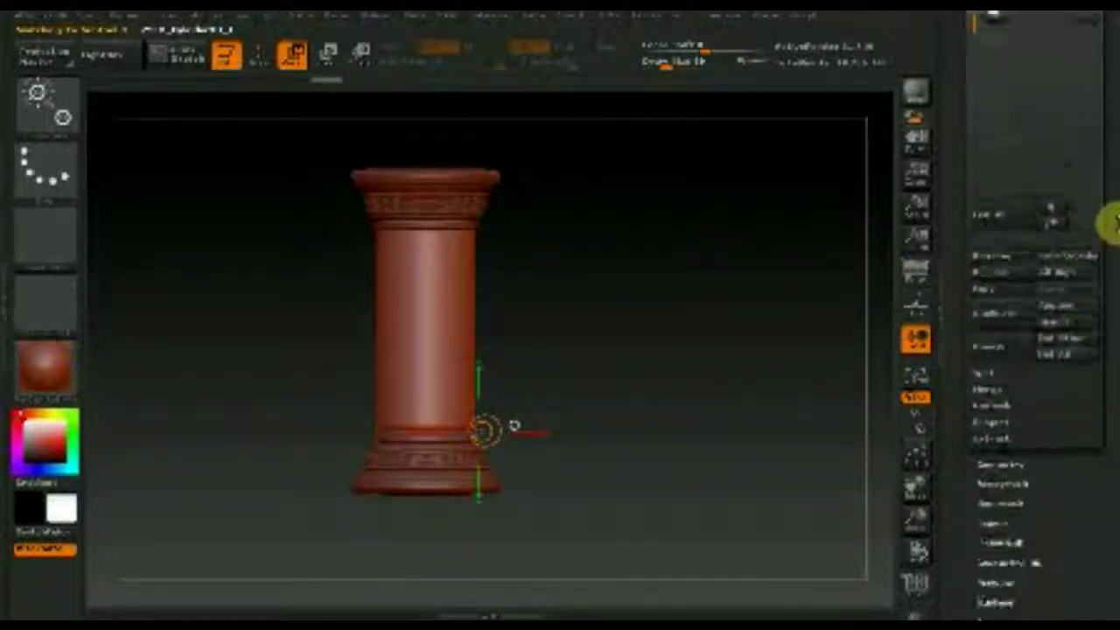
pyautogui.scroll(-3, 1107, 227)
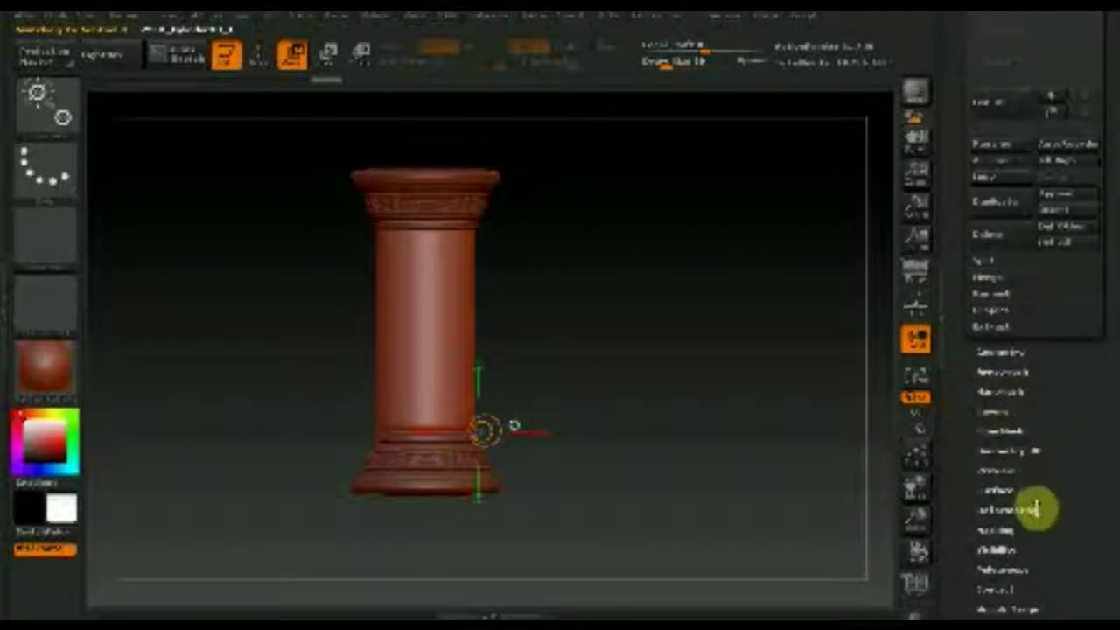
pyautogui.scroll(-1, 1062, 486)
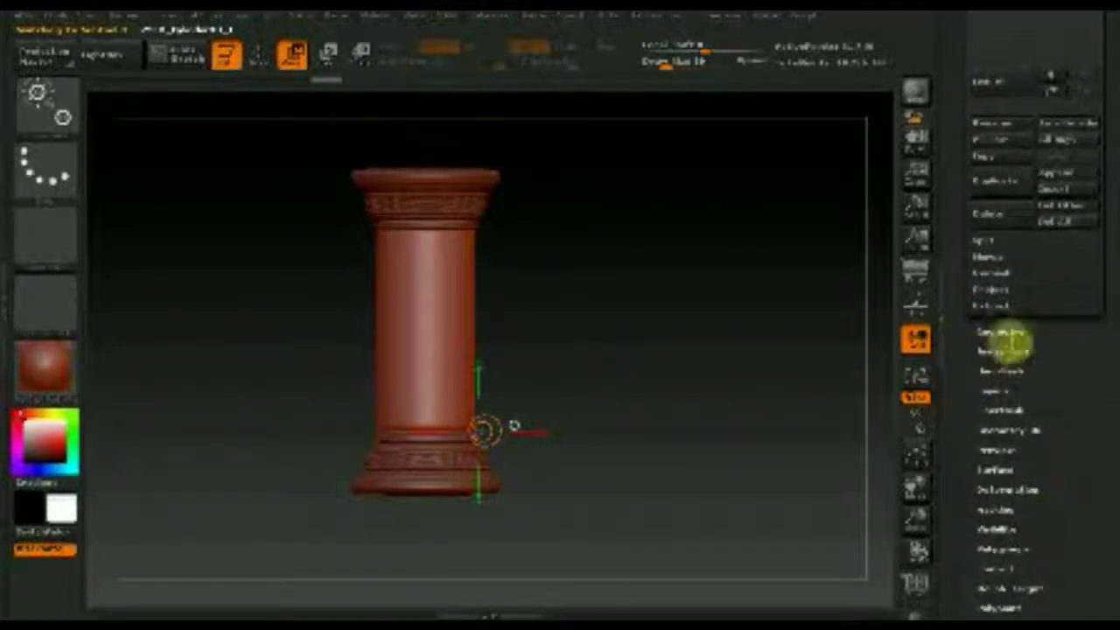
# Thin the shaft with the Geometry size sliders and lengthen it to close the gap with the base.
pyautogui.click(1000, 333)
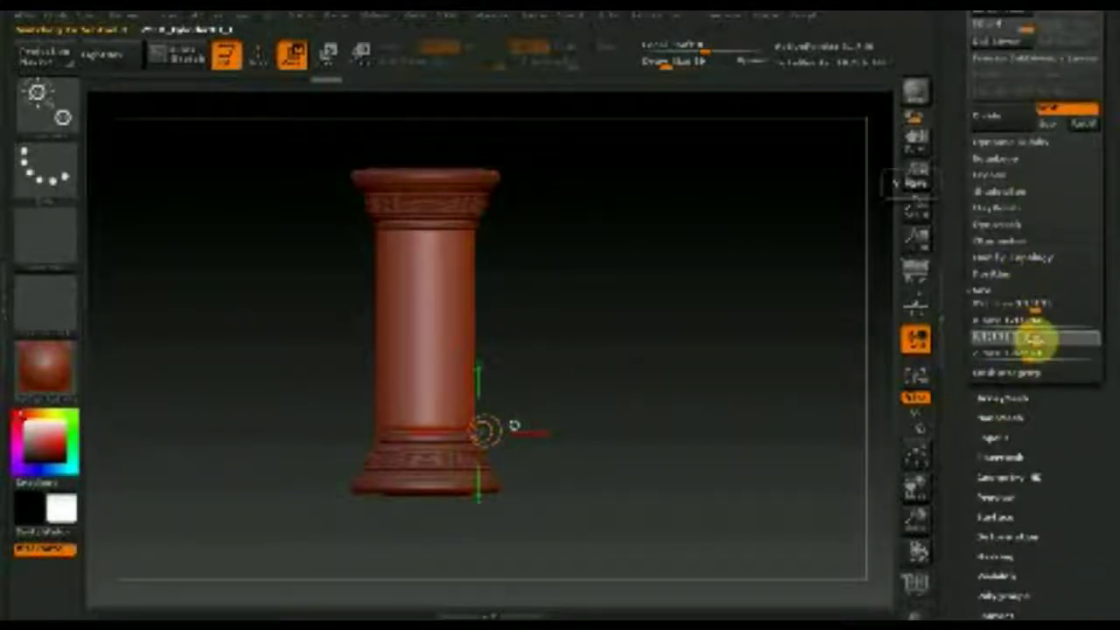
pyautogui.click(1034, 342)
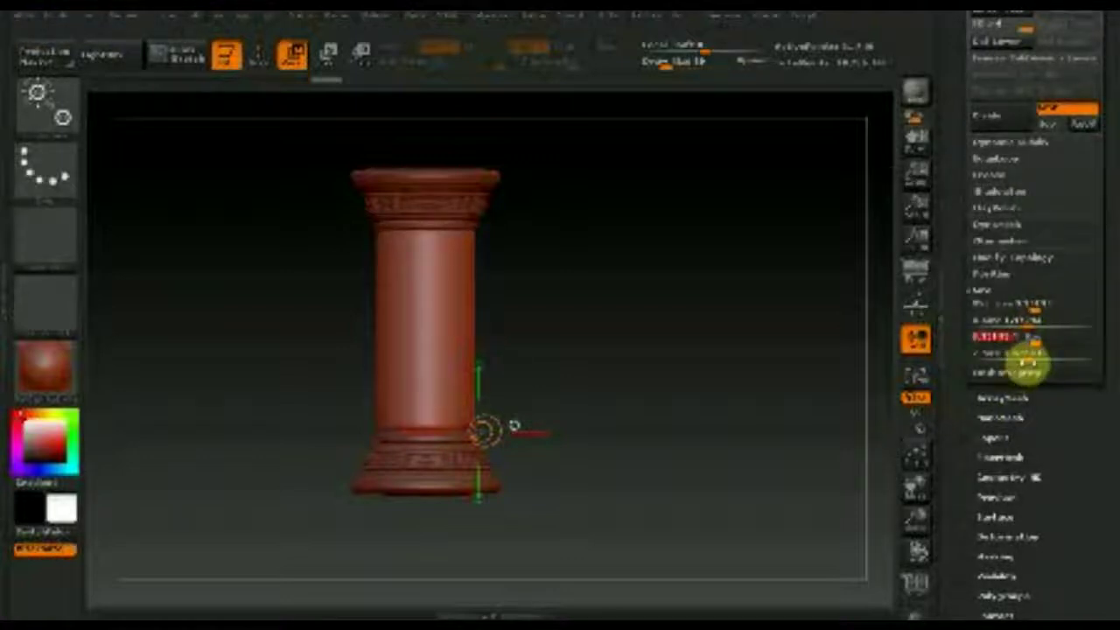
pyautogui.click(1034, 307)
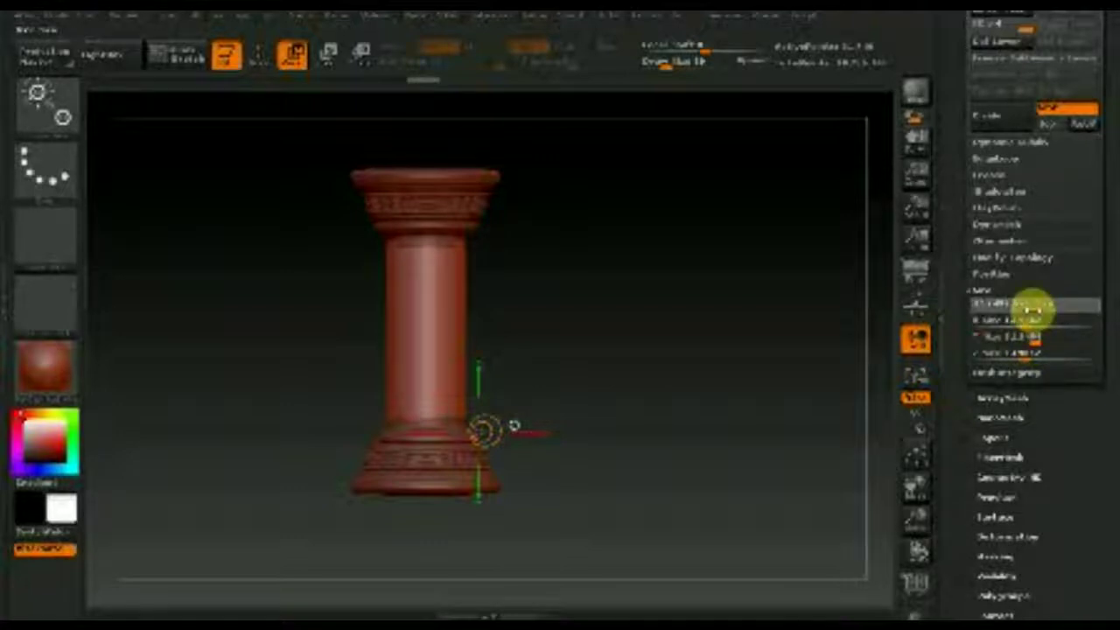
pyautogui.click(1033, 308)
pyautogui.moveTo(1032, 308); pyautogui.dragTo(1035, 310)
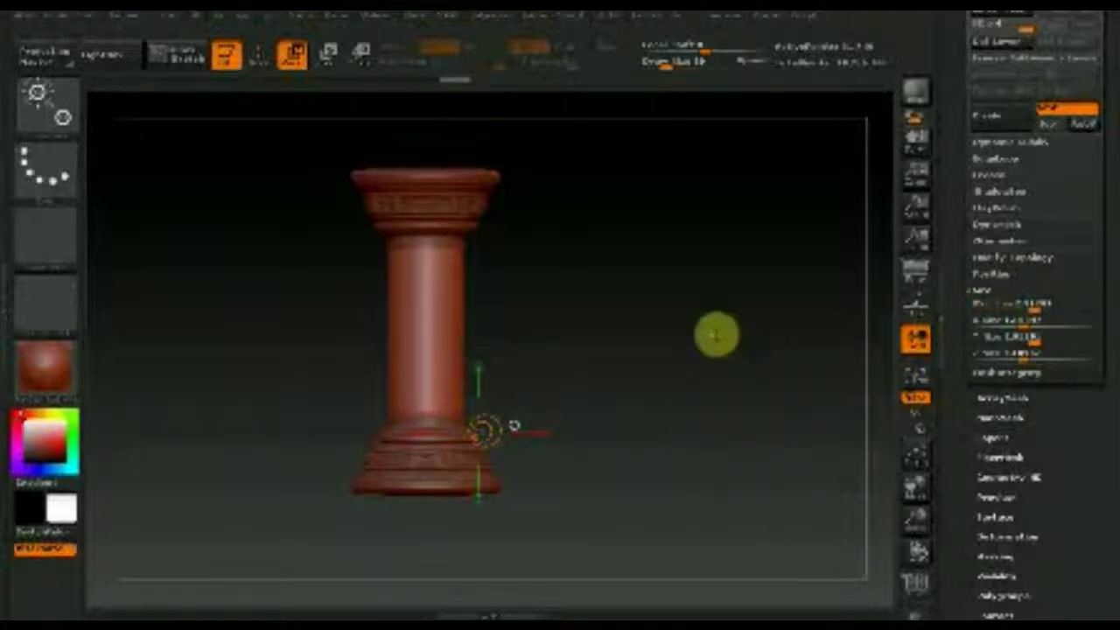
pyautogui.moveTo(688, 395)
pyautogui.mouseDown()
pyautogui.moveTo(631, 378)
pyautogui.moveTo(620, 387)
pyautogui.moveTo(672, 373)
pyautogui.moveTo(688, 393)
pyautogui.mouseUp()
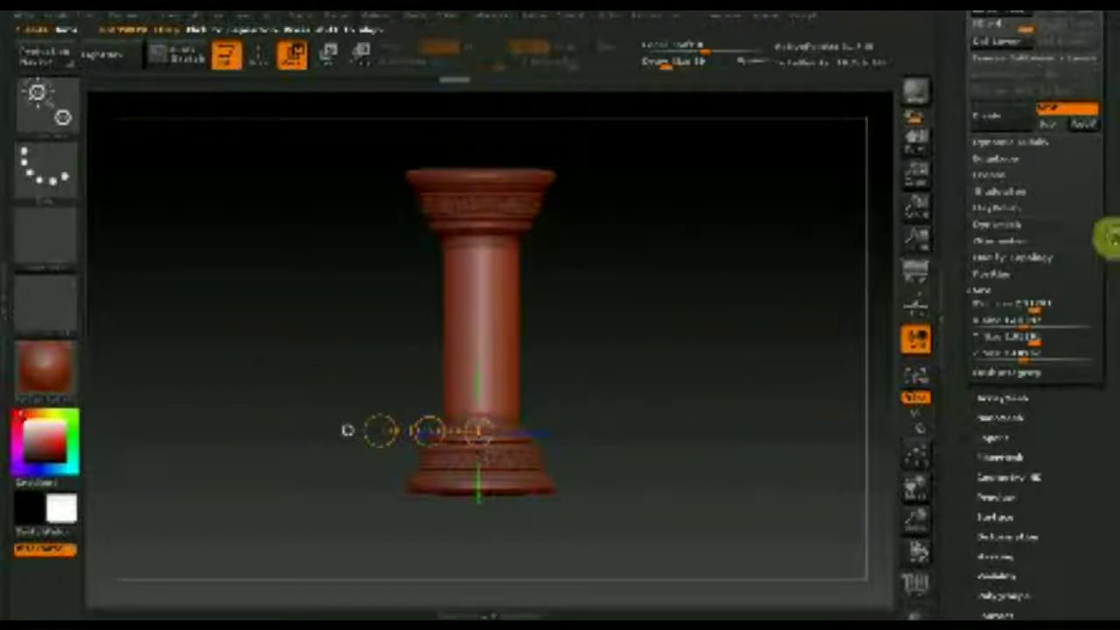
pyautogui.click(255, 58)
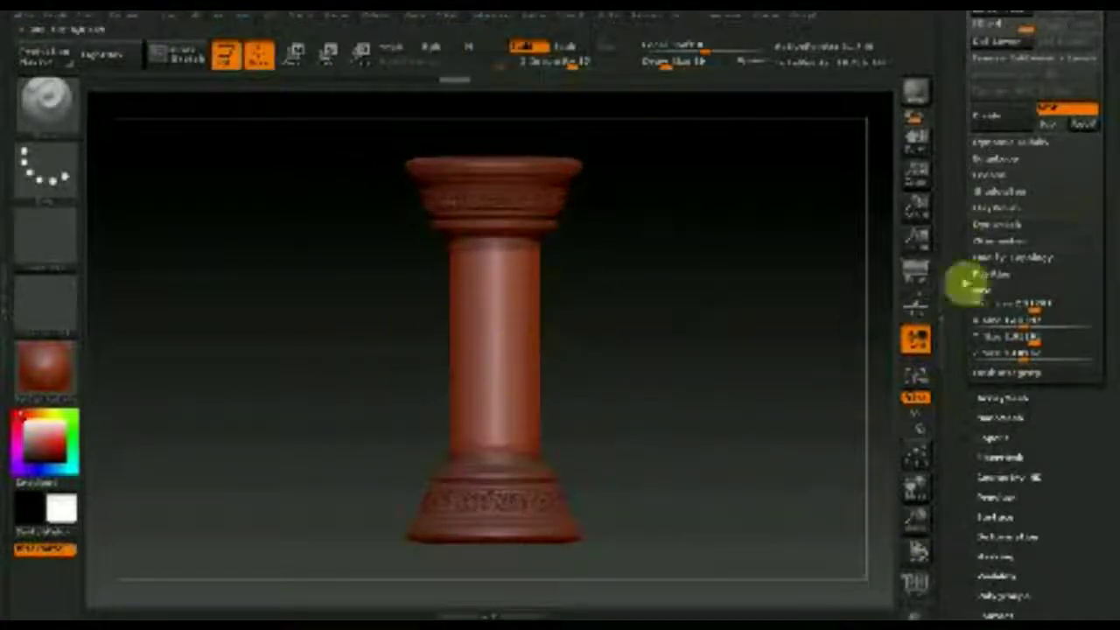
# Load the ShadowBox grid project from LightBox's Project tab, replacing the column on the canvas.
pyautogui.moveTo(1109, 238); pyautogui.dragTo(1108, 367)
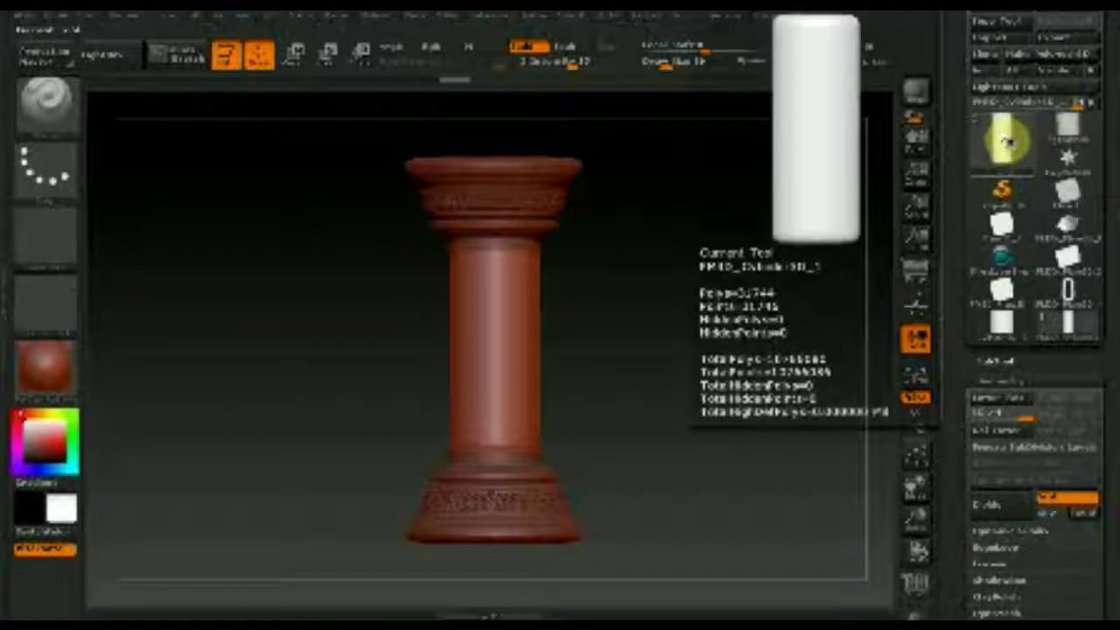
pyautogui.click(111, 52)
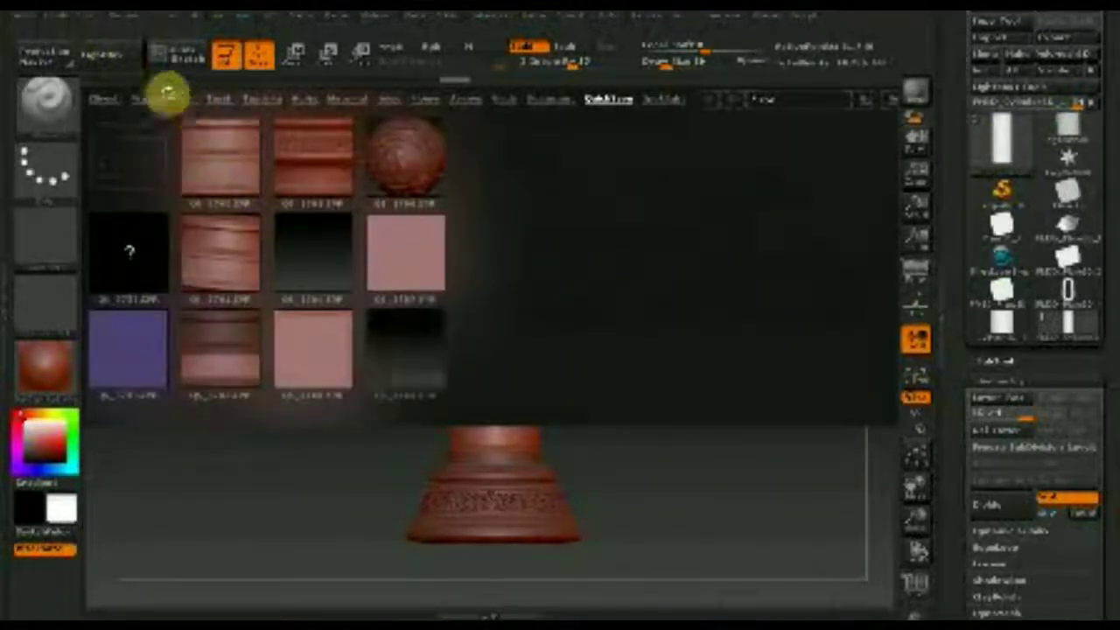
pyautogui.click(188, 103)
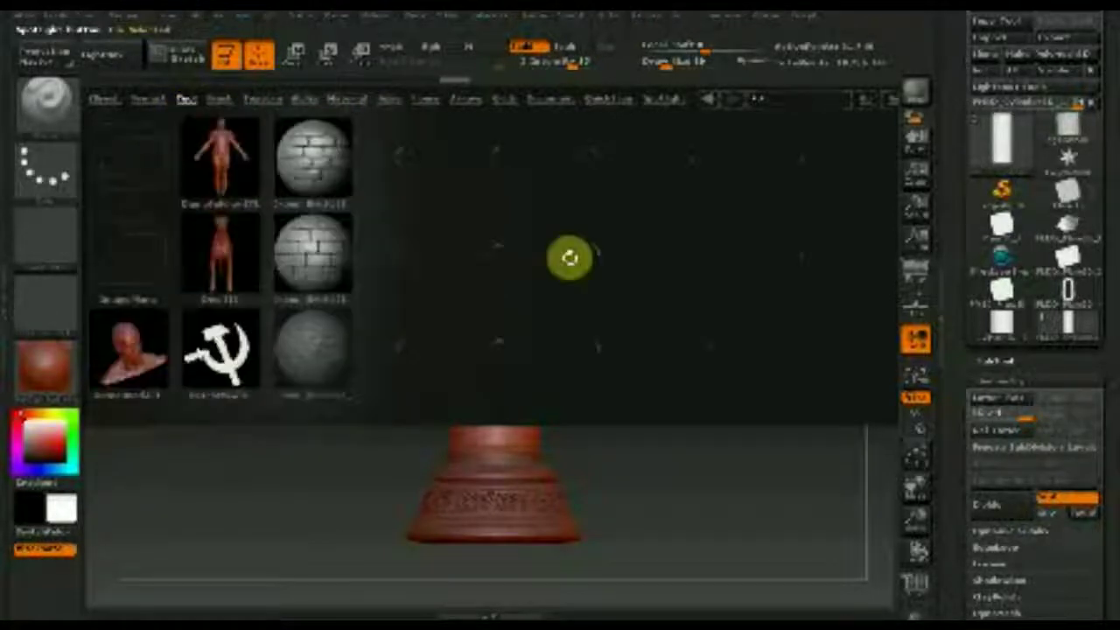
pyautogui.moveTo(569, 257); pyautogui.dragTo(282, 271)
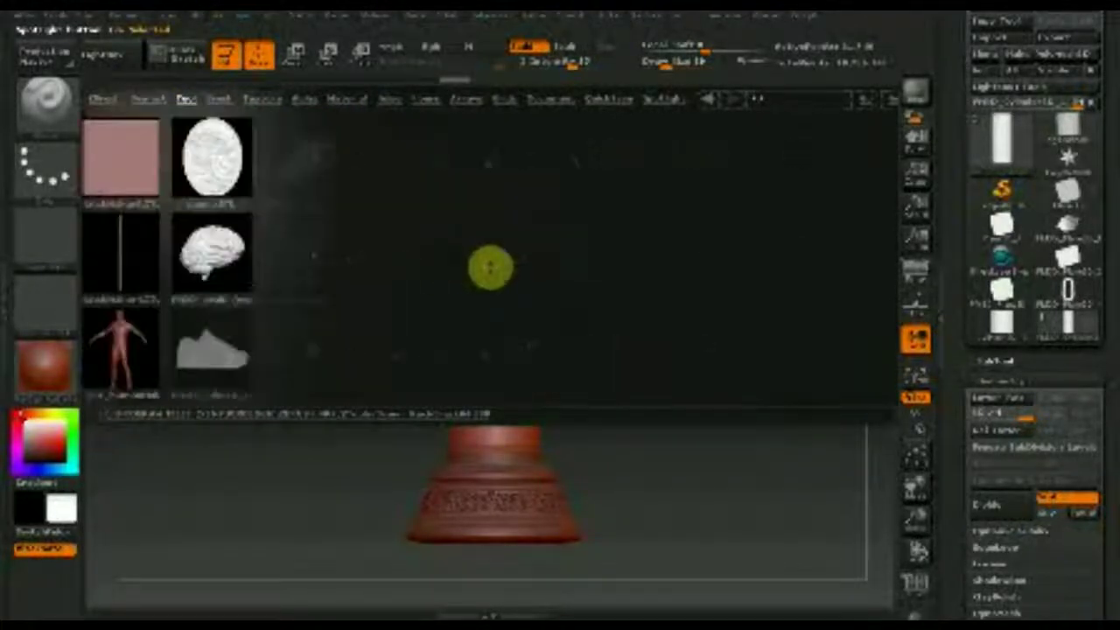
pyautogui.moveTo(367, 282); pyautogui.dragTo(253, 282)
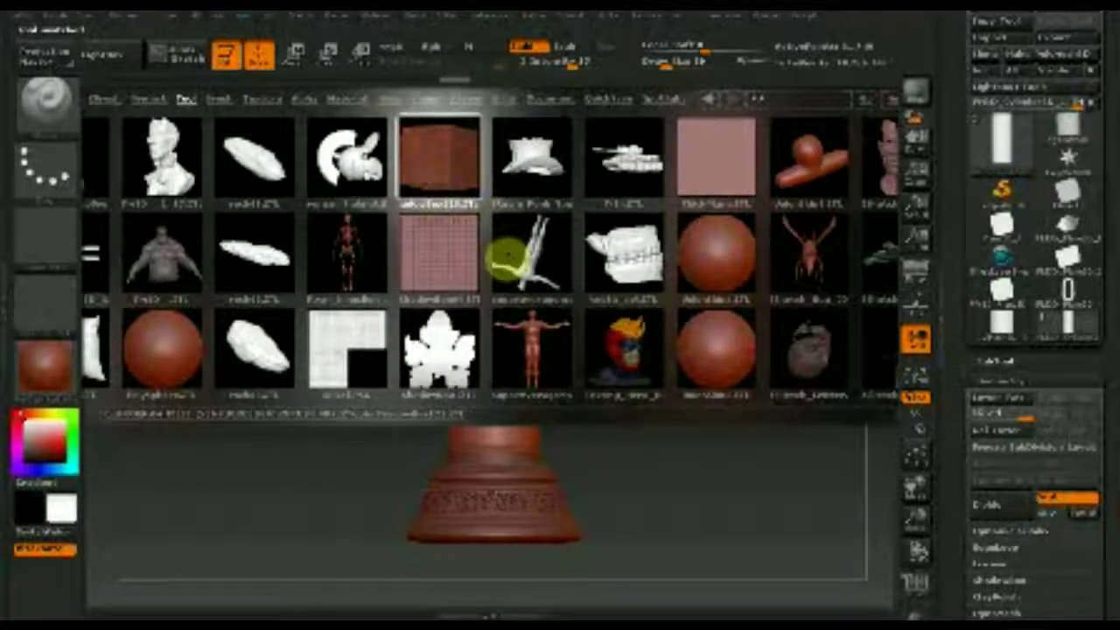
pyautogui.click(110, 51)
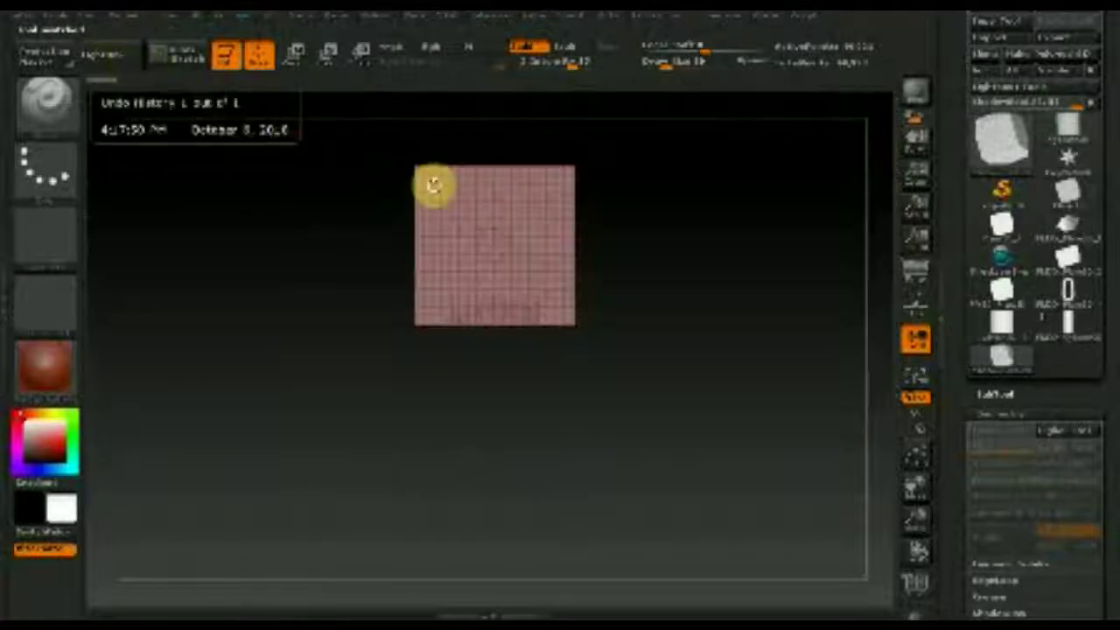
# Zoom in on the grid plane and set up the MaskCircle brush with the DragRect stroke.
pyautogui.moveTo(634, 321)
pyautogui.keyDown('alt'); pyautogui.mouseDown()
pyautogui.moveTo(637, 412)
pyautogui.moveTo(682, 350)
pyautogui.mouseUp(); pyautogui.keyUp('alt')
pyautogui.moveTo(702, 425)
pyautogui.keyDown('alt'); pyautogui.mouseDown()
pyautogui.moveTo(744, 421)
pyautogui.moveTo(721, 458)
pyautogui.moveTo(866, 510)
pyautogui.mouseUp(); pyautogui.keyUp('alt')
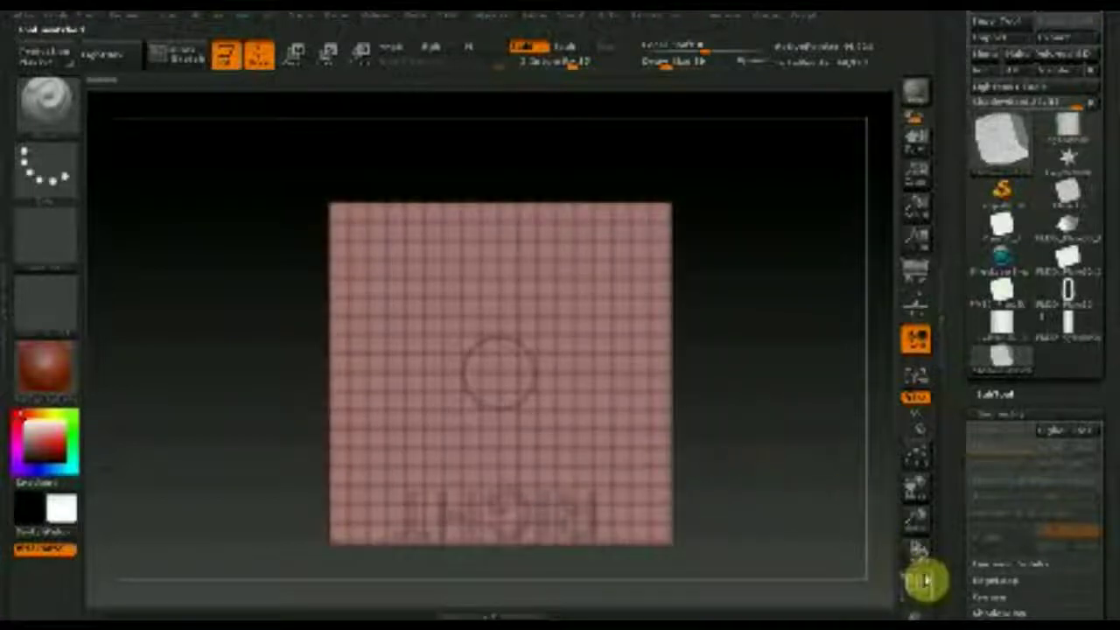
pyautogui.moveTo(771, 500)
pyautogui.keyDown('alt'); pyautogui.mouseDown()
pyautogui.moveTo(773, 514)
pyautogui.moveTo(762, 452)
pyautogui.mouseUp(); pyautogui.keyUp('alt')
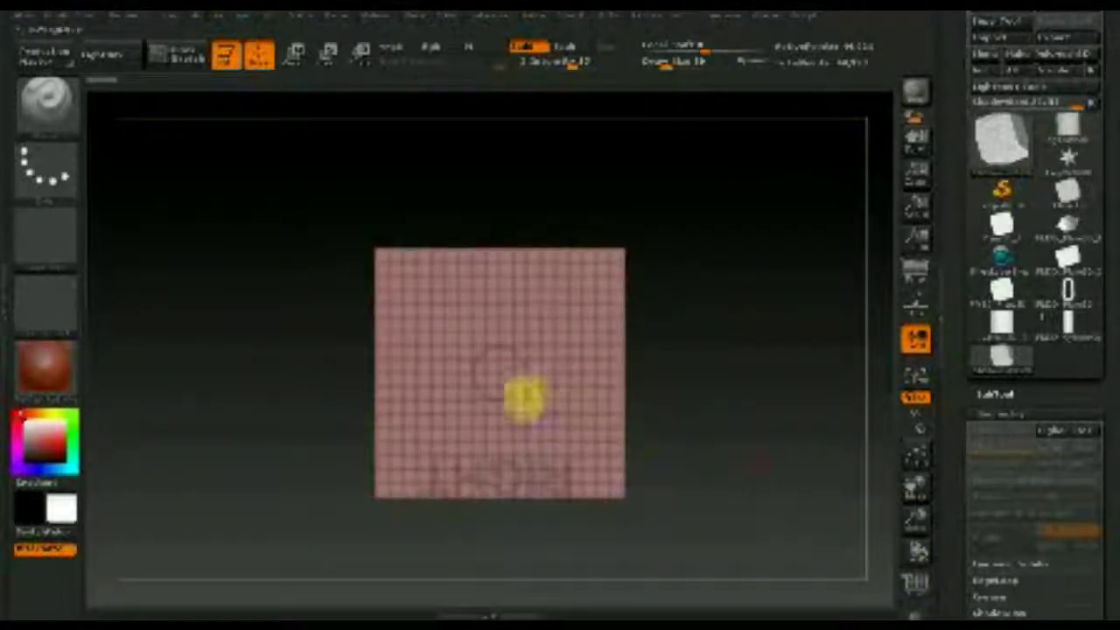
pyautogui.hotkey('ctrl', 'shift')
pyautogui.click(49, 242)
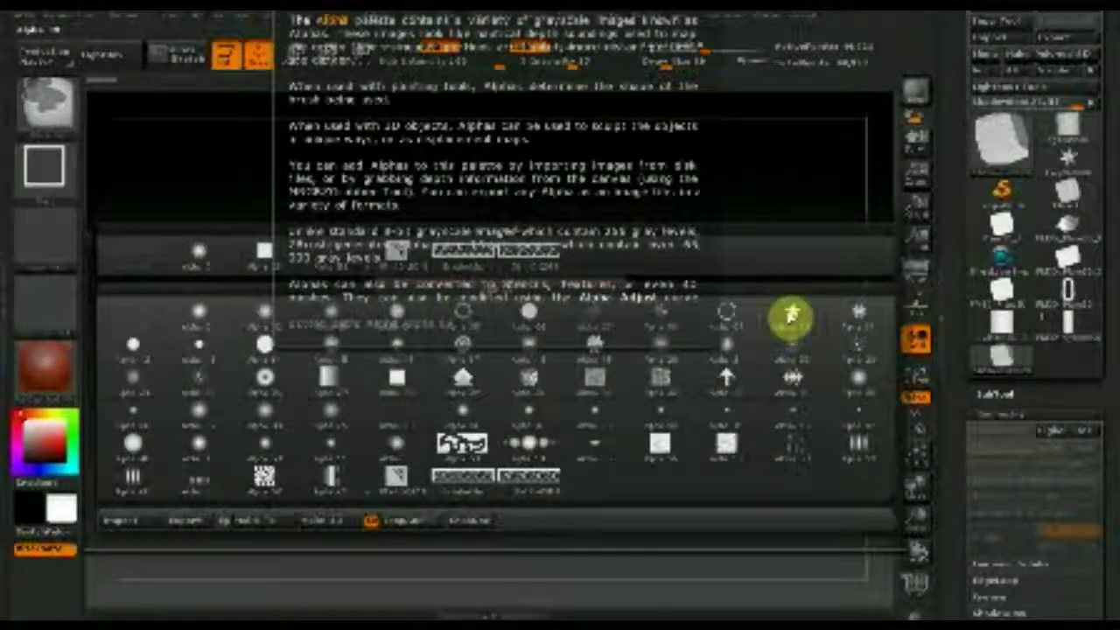
pyautogui.click(792, 316)
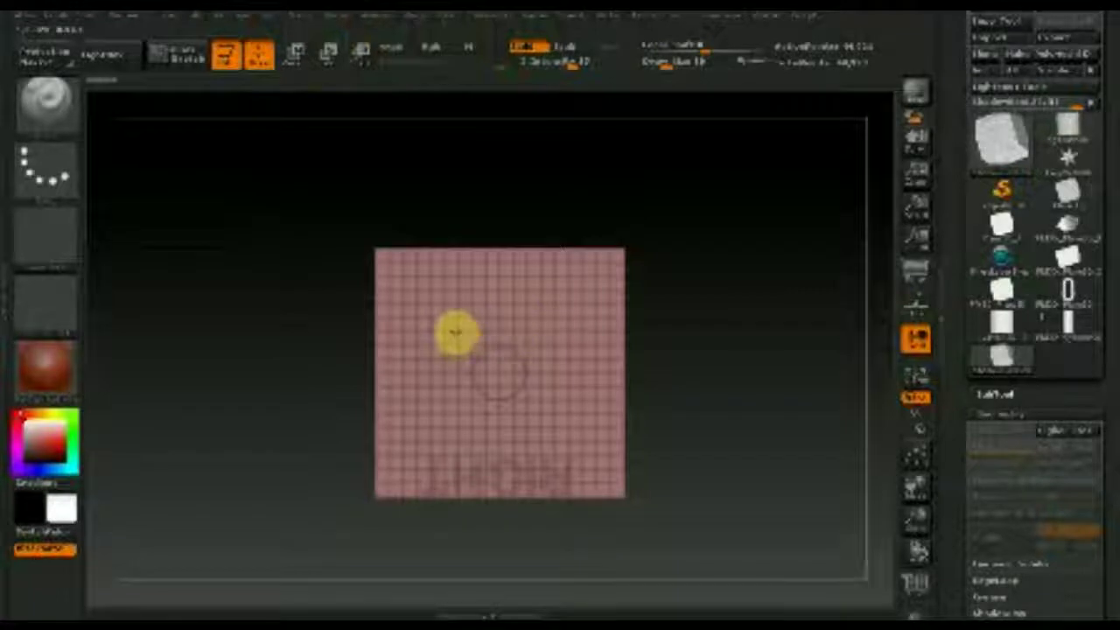
pyautogui.click(51, 188)
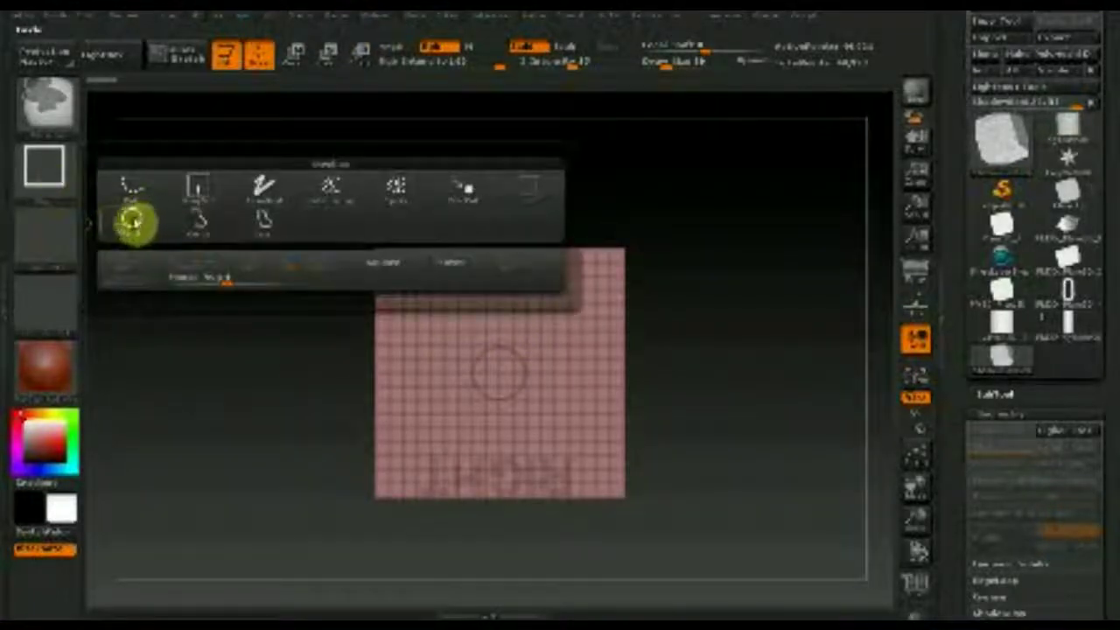
pyautogui.click(131, 222)
# Drag a large circular mask in the centre of the ShadowBox front plane.
pyautogui.moveTo(493, 364); pyautogui.dragTo(587, 457)
pyautogui.moveTo(718, 437)
pyautogui.mouseDown()
pyautogui.moveTo(688, 449)
pyautogui.moveTo(705, 437)
pyautogui.moveTo(813, 446)
pyautogui.moveTo(680, 453)
pyautogui.moveTo(712, 455)
pyautogui.mouseUp()
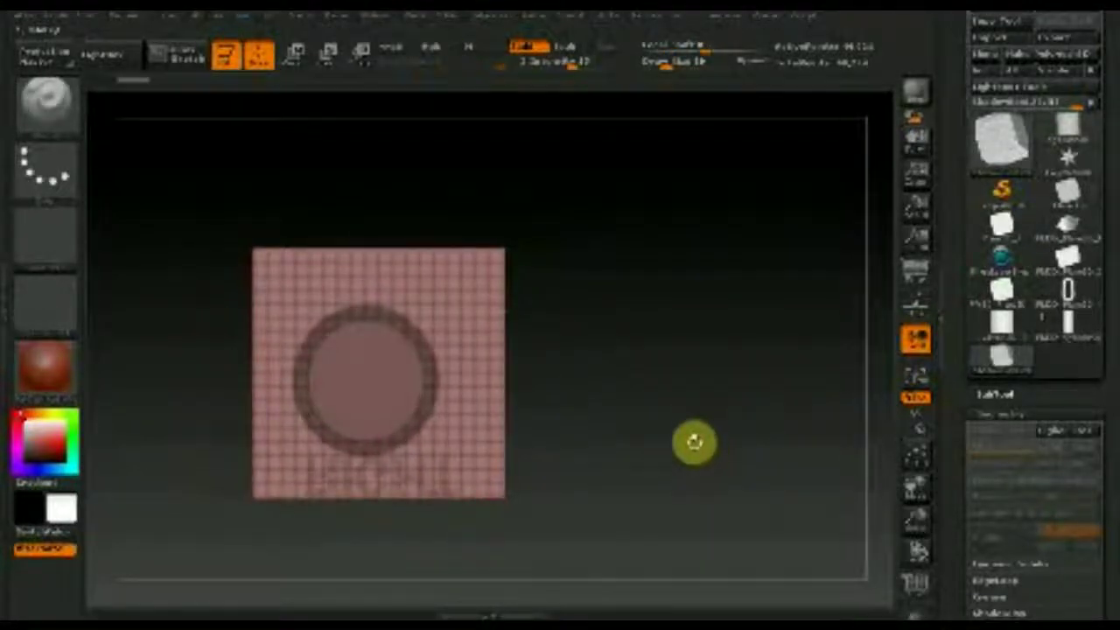
pyautogui.press('ctrl')
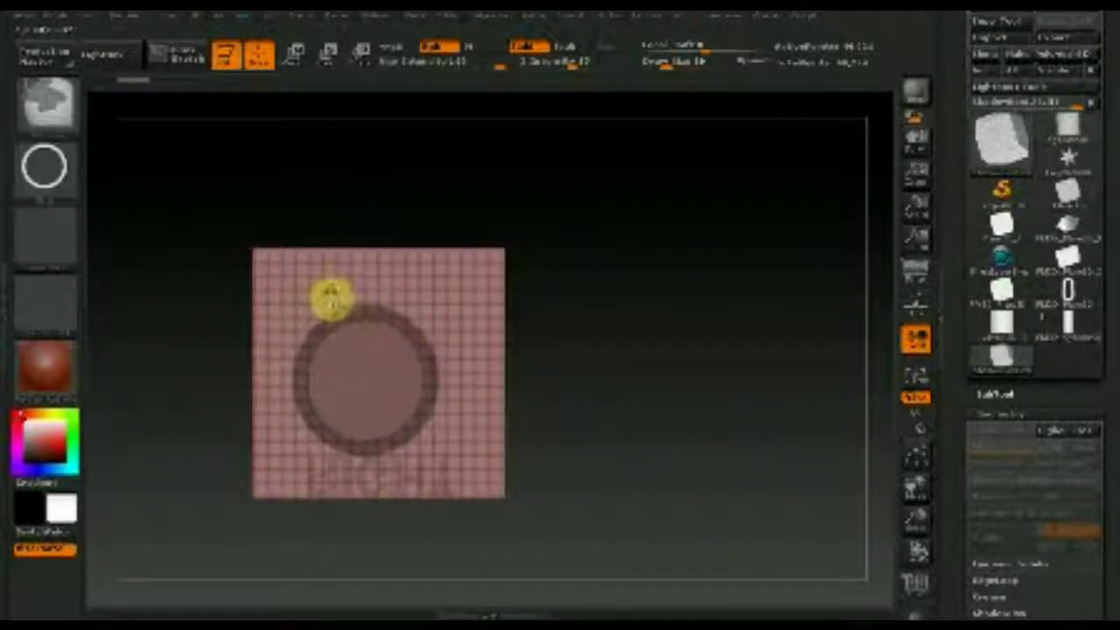
# Activate symmetry in the Transform menu with radial (R) symmetry enabled.
pyautogui.click(717, 28)
pyautogui.click(772, 396)
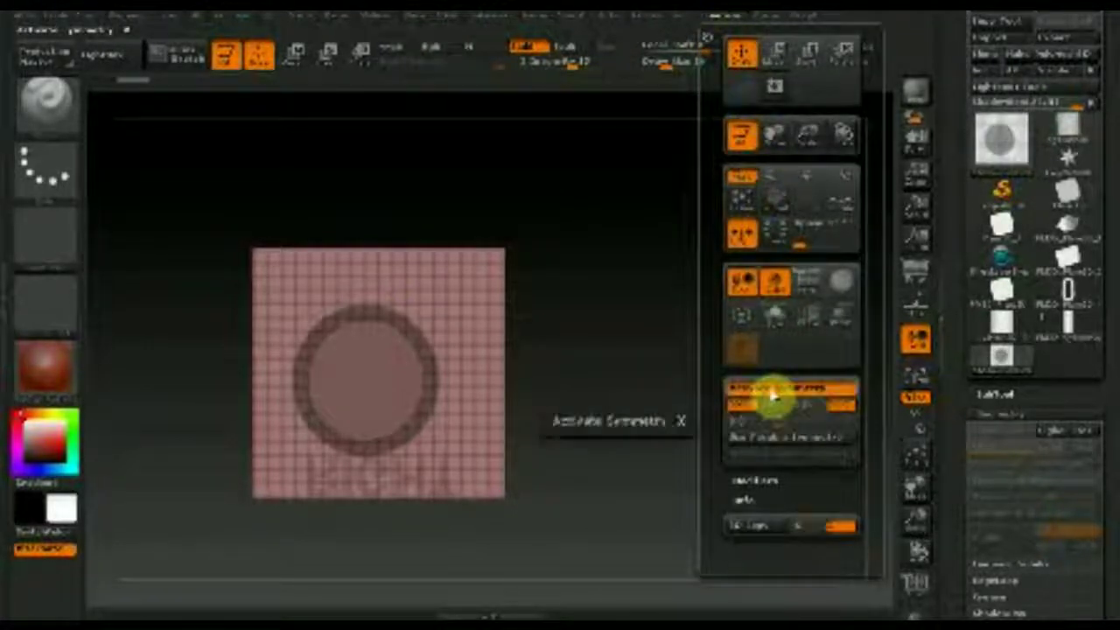
pyautogui.click(738, 429)
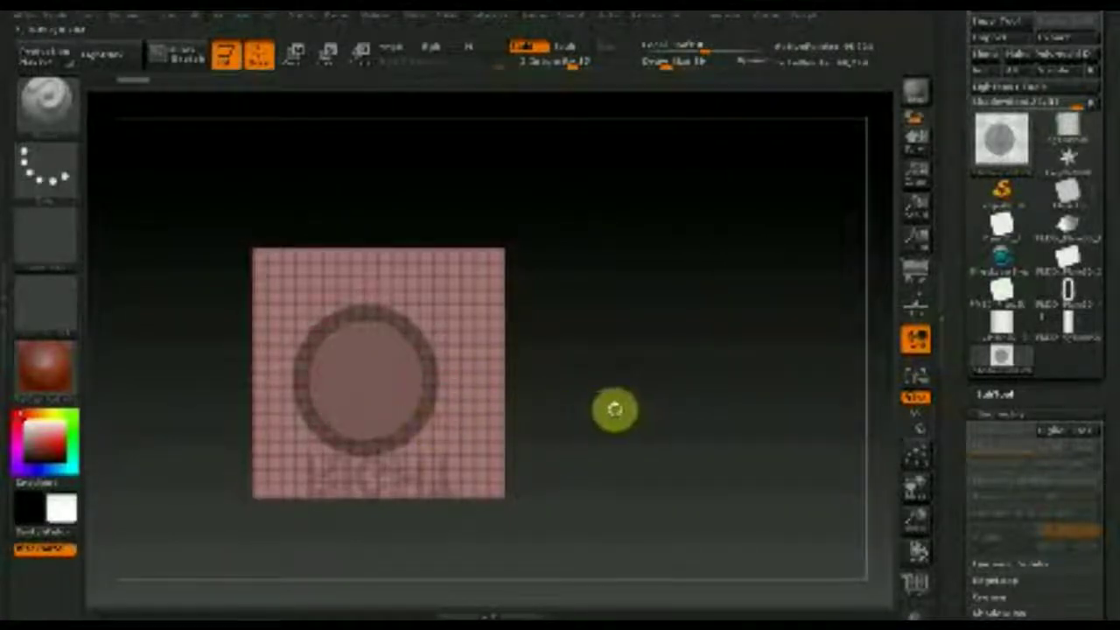
# Clear the old mask and redraw a centred circular mask under radial symmetry.
pyautogui.press('ctrl')
pyautogui.keyDown('ctrl'); pyautogui.moveTo(674, 437); pyautogui.dragTo(520, 377); pyautogui.keyUp('ctrl')
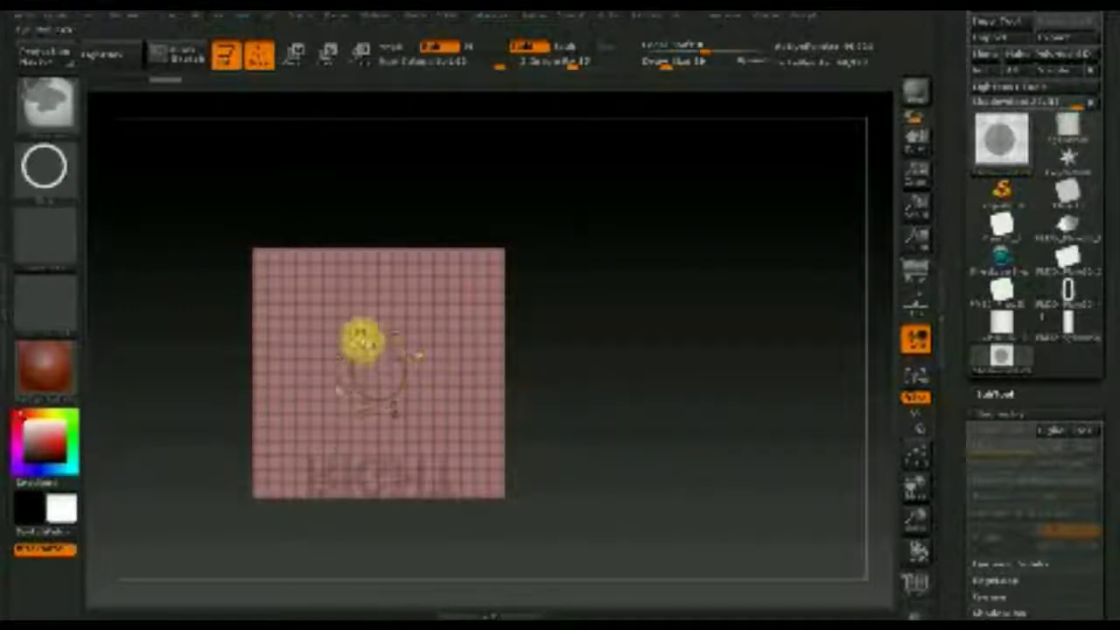
pyautogui.press('ctrl')
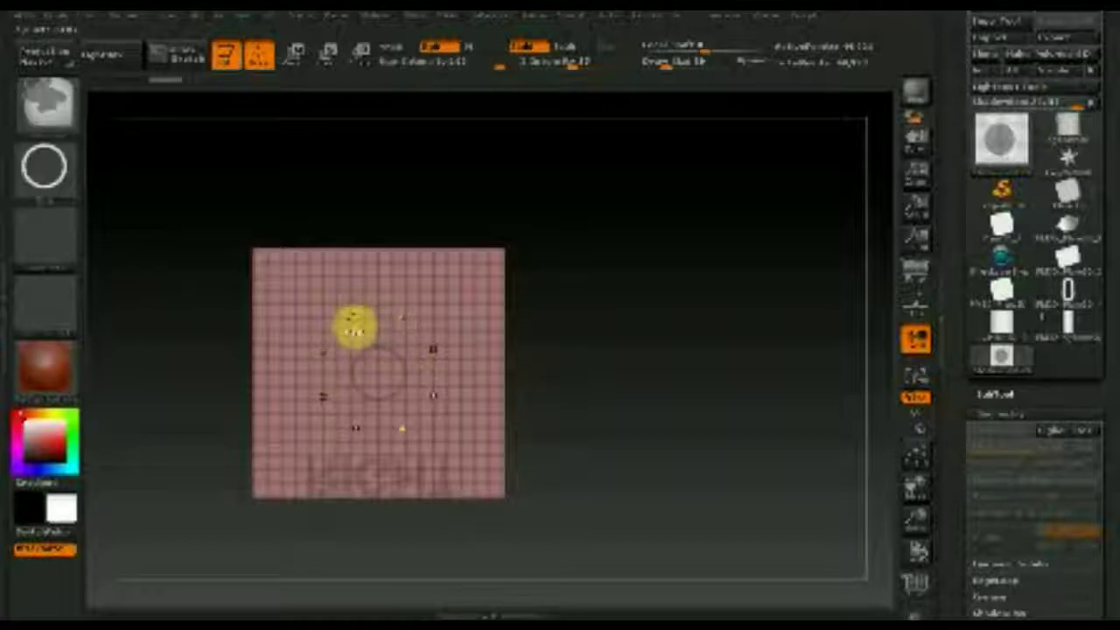
pyautogui.keyDown('ctrl'); pyautogui.moveTo(356, 324); pyautogui.dragTo(487, 455); pyautogui.keyUp('ctrl')
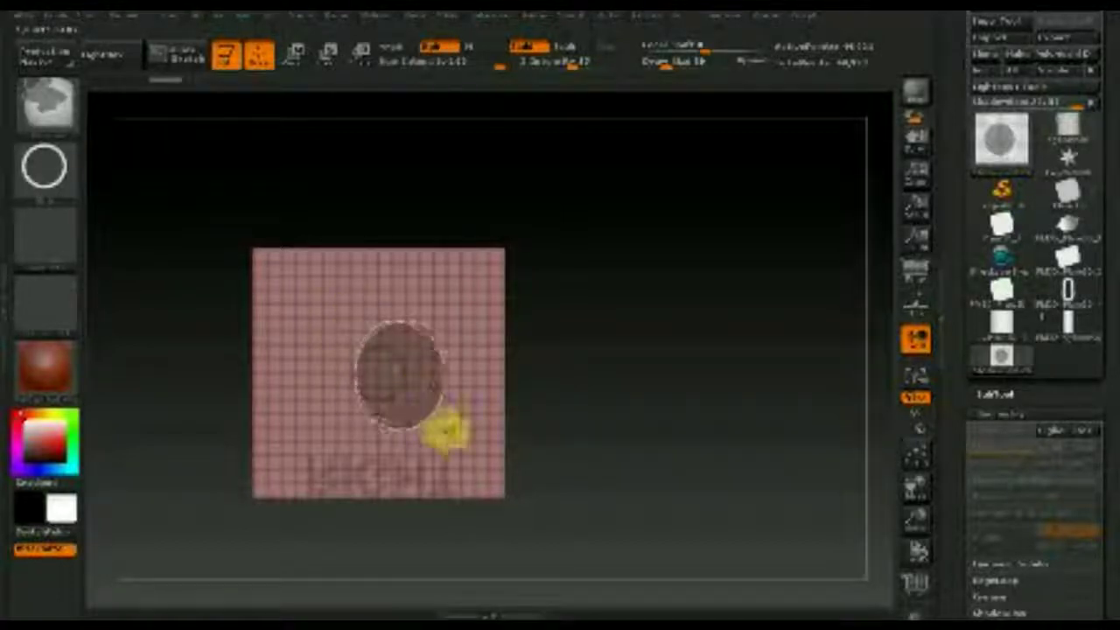
pyautogui.keyDown('ctrl'); pyautogui.moveTo(487, 454); pyautogui.dragTo(445, 438); pyautogui.keyUp('ctrl')
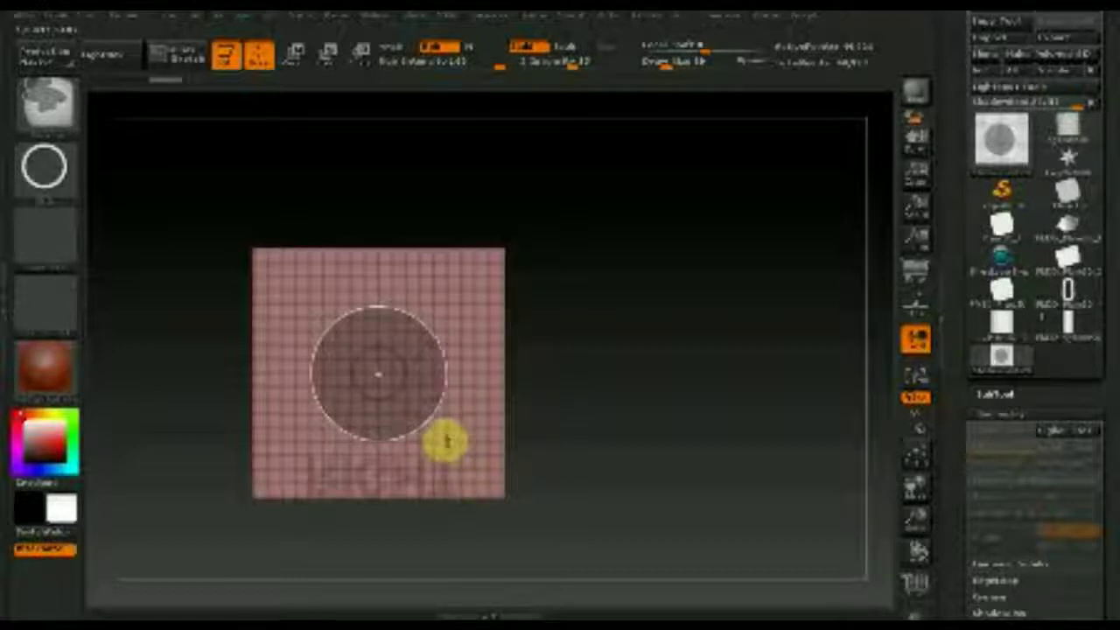
pyautogui.keyDown('ctrl'); pyautogui.moveTo(453, 442); pyautogui.dragTo(455, 426); pyautogui.keyUp('ctrl')
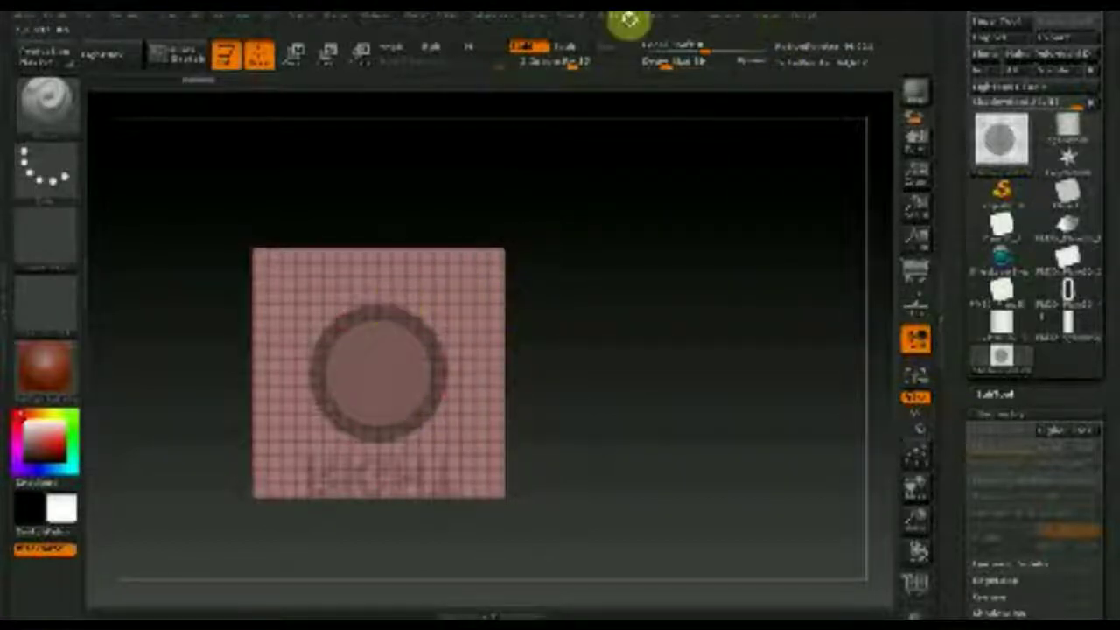
pyautogui.click(716, 26)
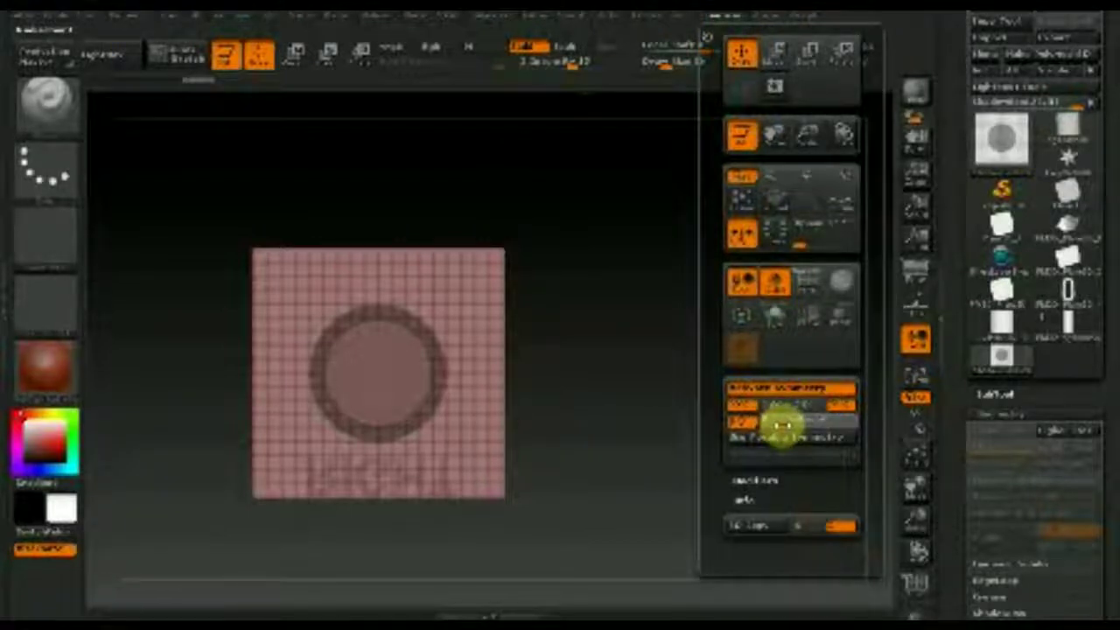
pyautogui.moveTo(428, 330)
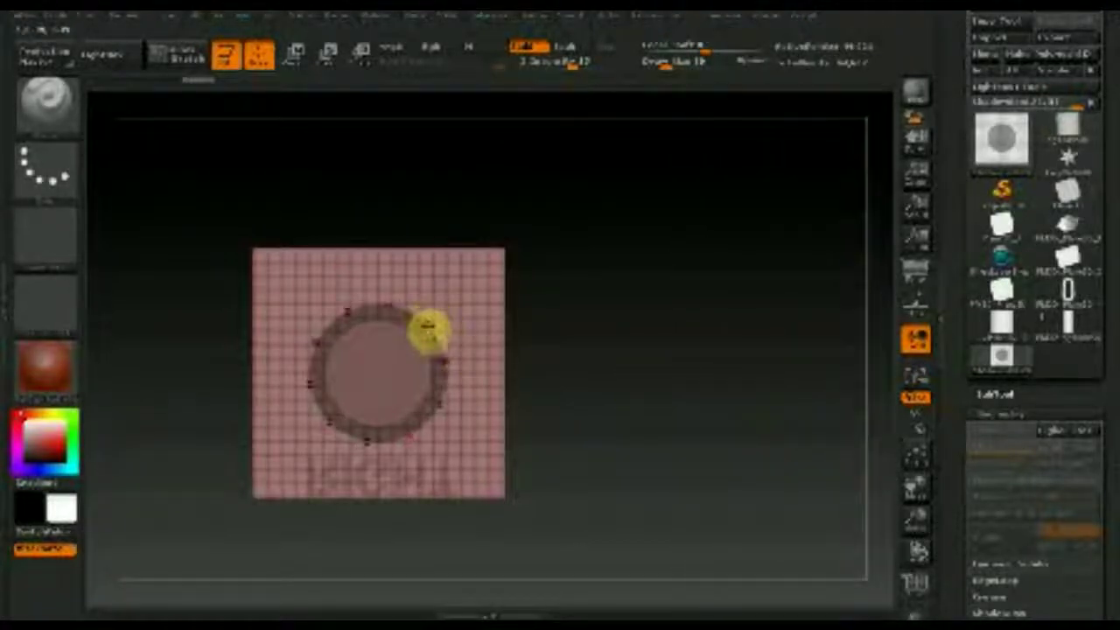
# Reshape the masked ring into a toothed gear outline, redoing the teeth after an undo.
pyautogui.press('b')
pyautogui.press('c')
pyautogui.press('t')
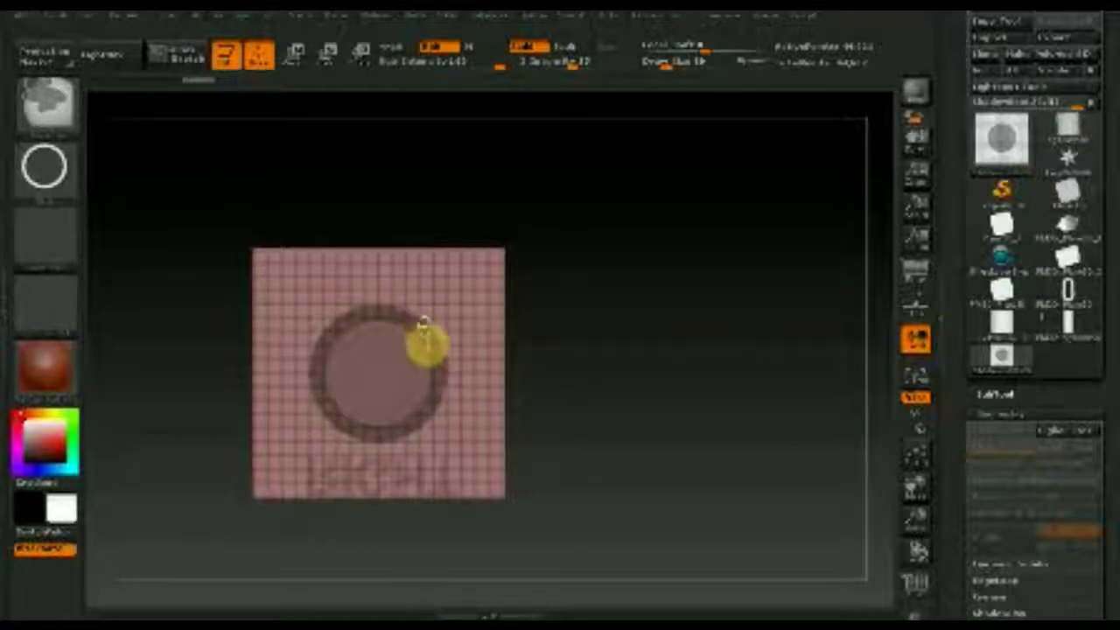
pyautogui.click(432, 351)
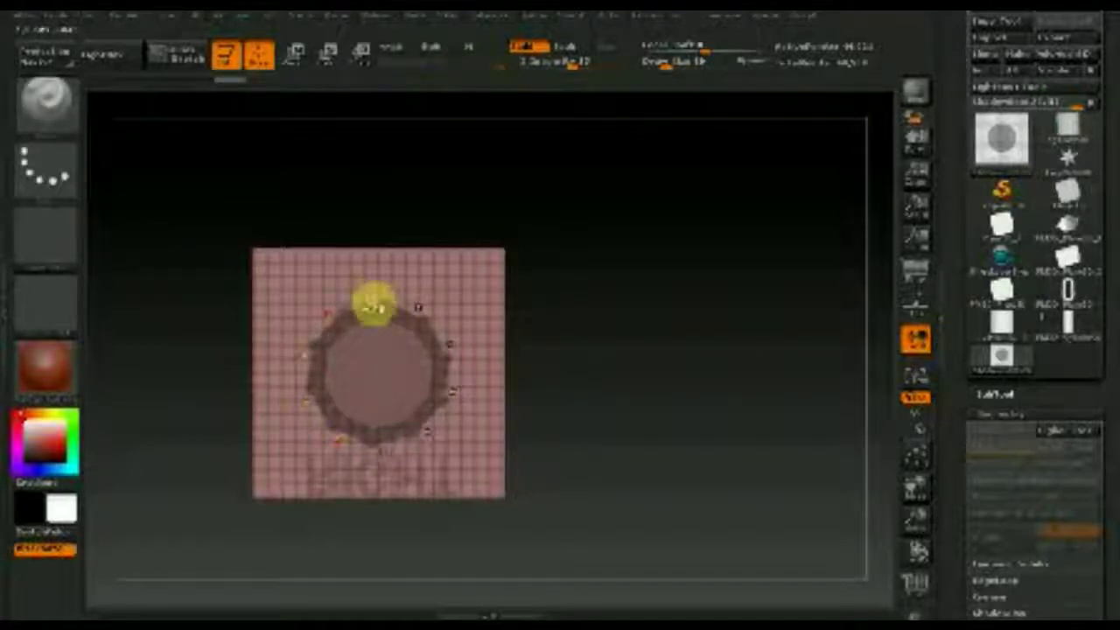
pyautogui.press('ctrl')
pyautogui.press('ctrl')
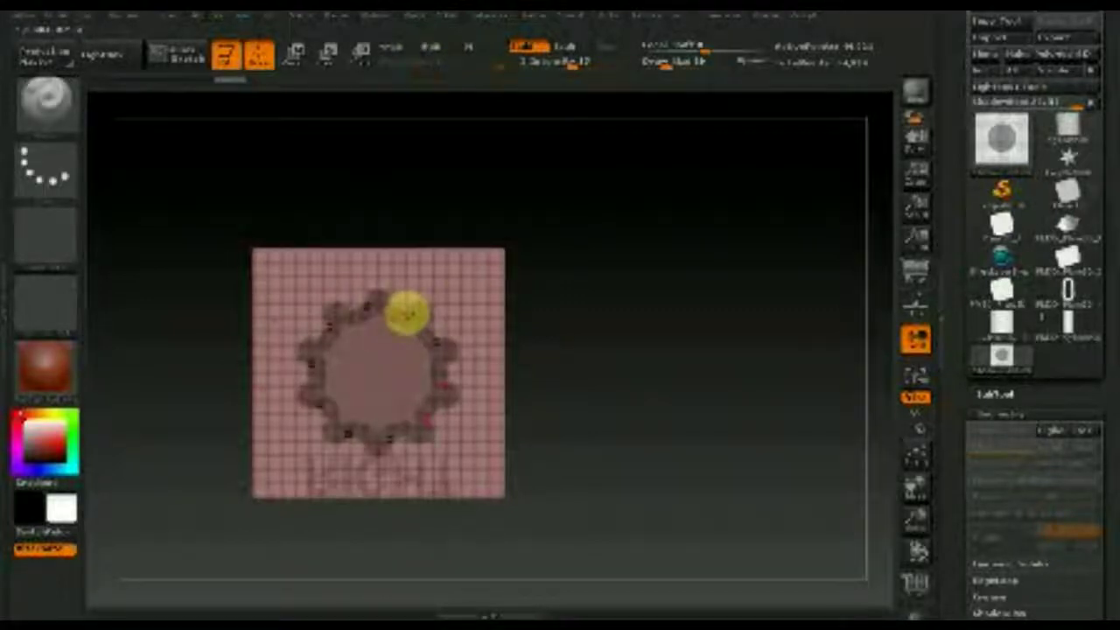
pyautogui.moveTo(583, 400)
pyautogui.mouseDown()
pyautogui.moveTo(431, 405)
pyautogui.moveTo(605, 400)
pyautogui.moveTo(610, 420)
pyautogui.mouseUp()
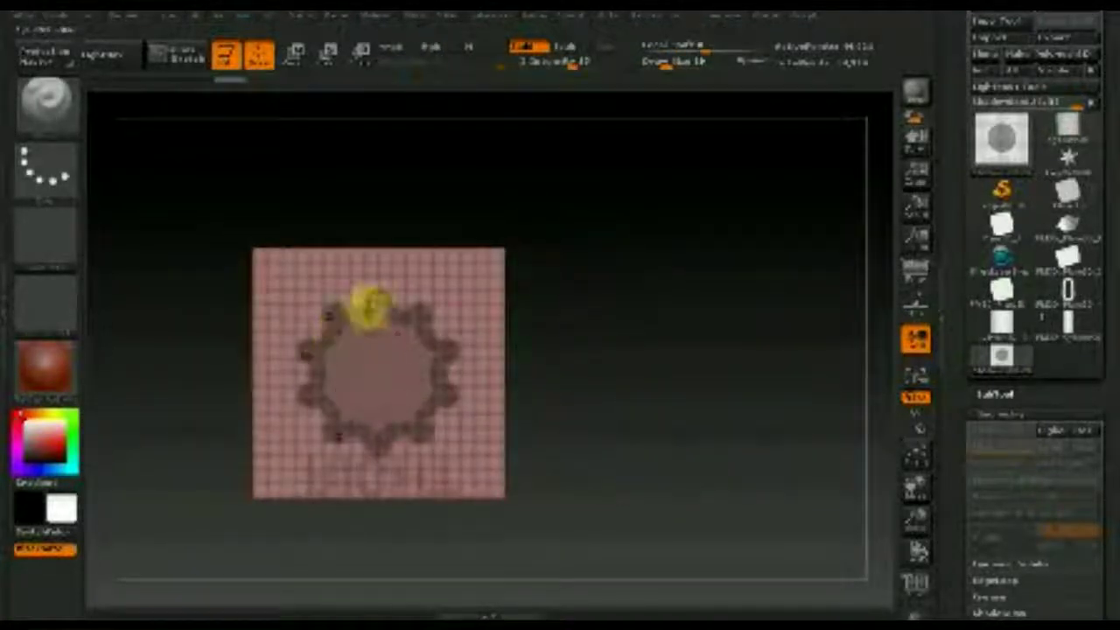
pyautogui.hotkey('ctrl', 'z')
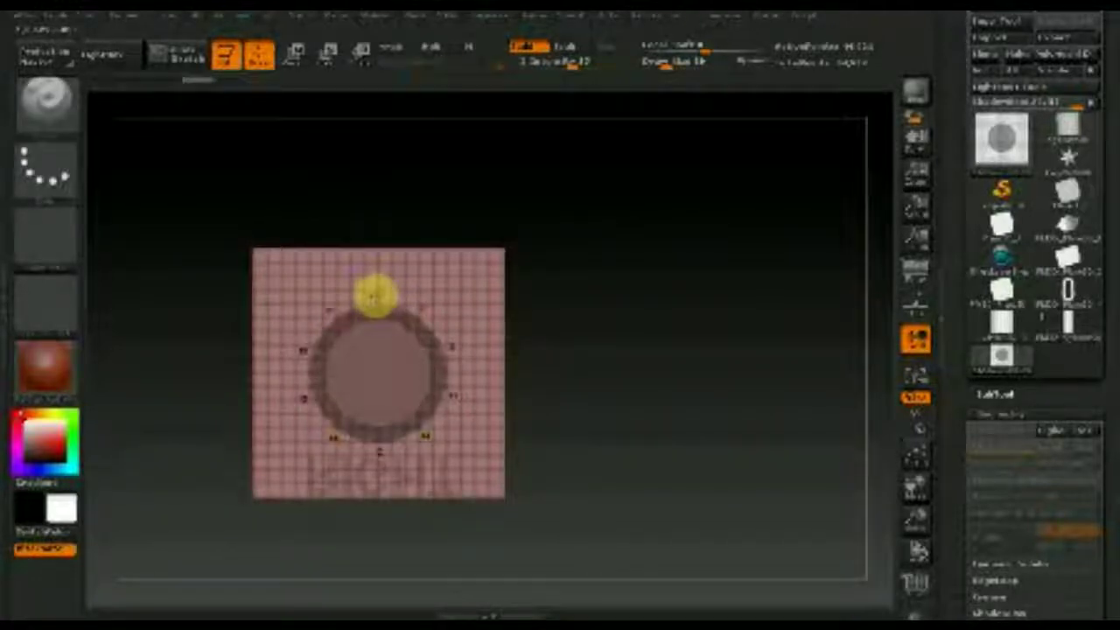
pyautogui.press('shift')
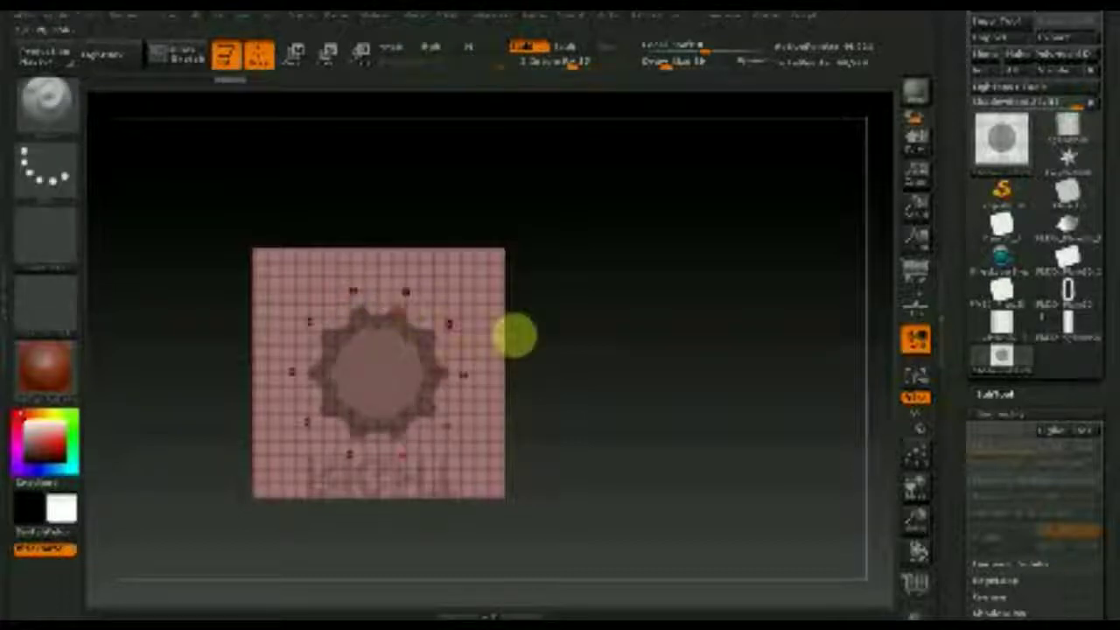
pyautogui.moveTo(530, 368)
pyautogui.mouseDown()
pyautogui.moveTo(382, 335)
pyautogui.moveTo(425, 333)
pyautogui.moveTo(468, 348)
pyautogui.mouseUp()
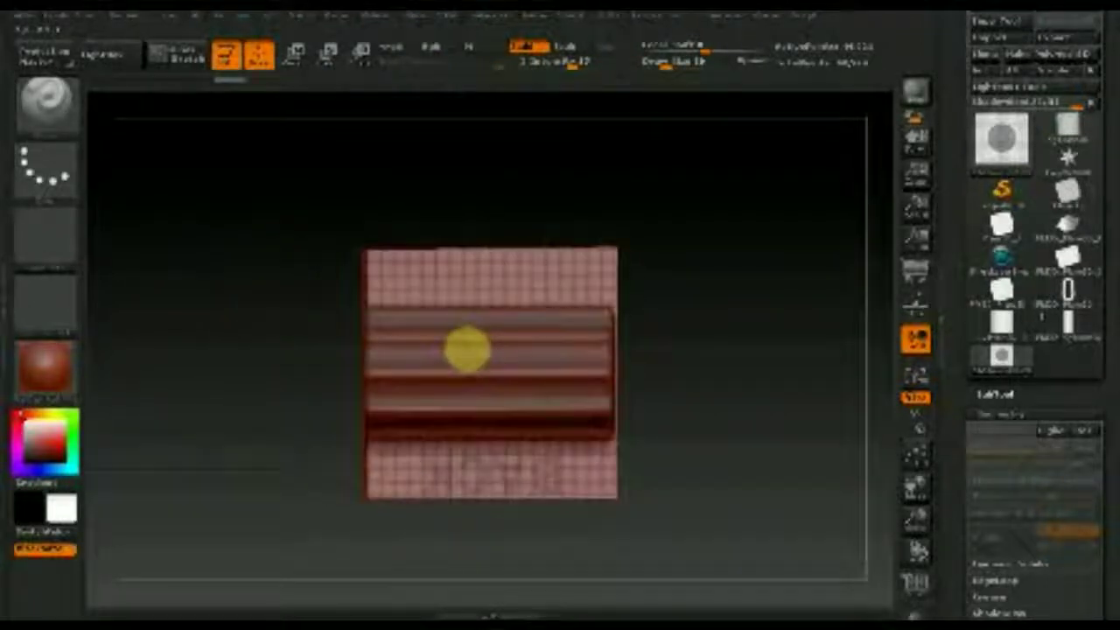
# Turn off ShadowBox in Tool > Geometry and rotate the fluted cylinder to stand upright.
pyautogui.moveTo(652, 391)
pyautogui.mouseDown()
pyautogui.moveTo(608, 380)
pyautogui.moveTo(560, 218)
pyautogui.moveTo(590, 225)
pyautogui.moveTo(528, 352)
pyautogui.moveTo(567, 393)
pyautogui.mouseUp()
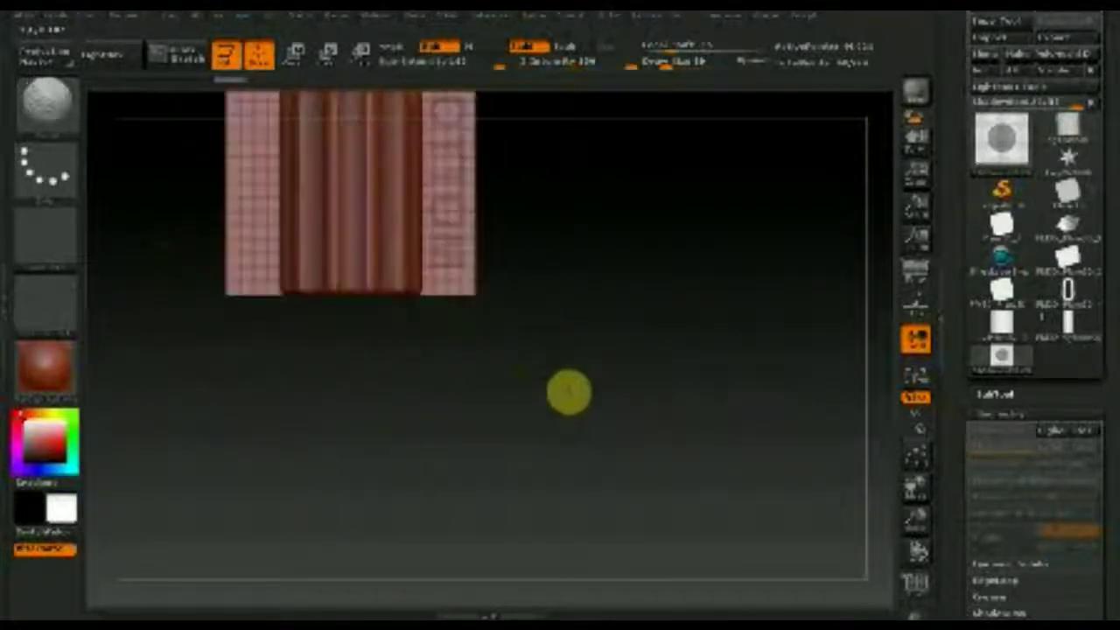
pyautogui.press('space')
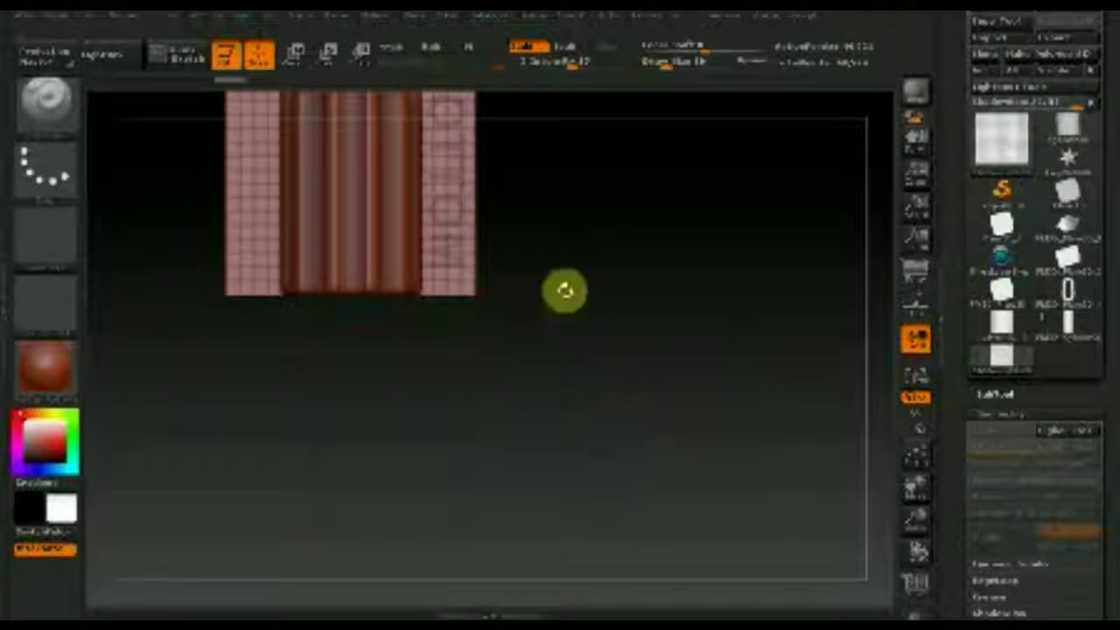
pyautogui.keyDown('alt'); pyautogui.moveTo(570, 302); pyautogui.dragTo(639, 418); pyautogui.keyUp('alt')
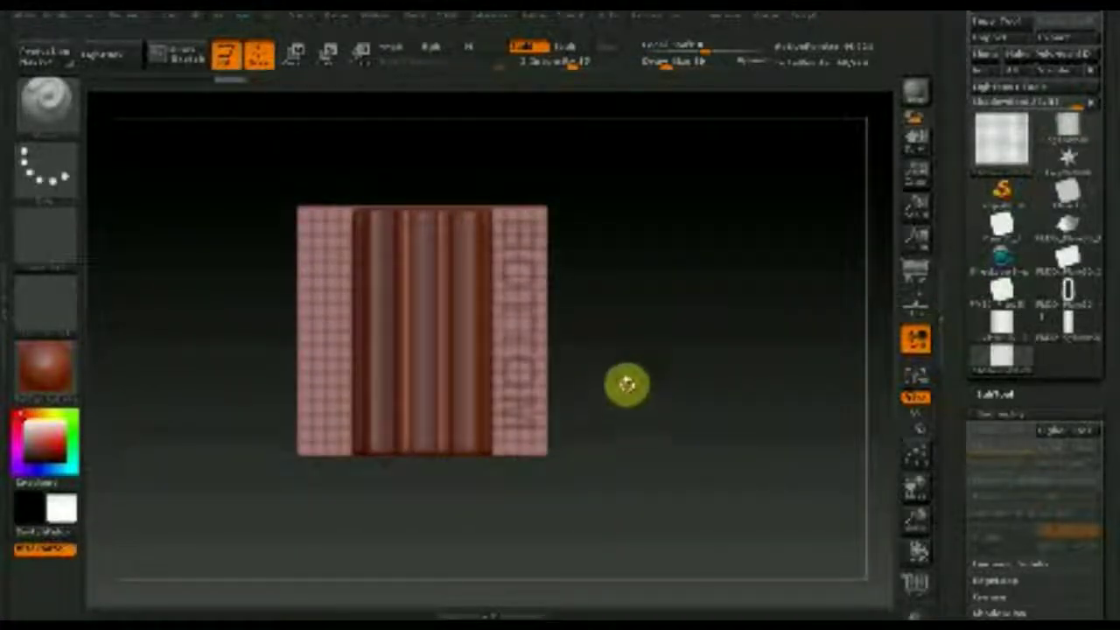
pyautogui.moveTo(629, 353)
pyautogui.mouseDown()
pyautogui.moveTo(638, 428)
pyautogui.moveTo(690, 370)
pyautogui.mouseUp()
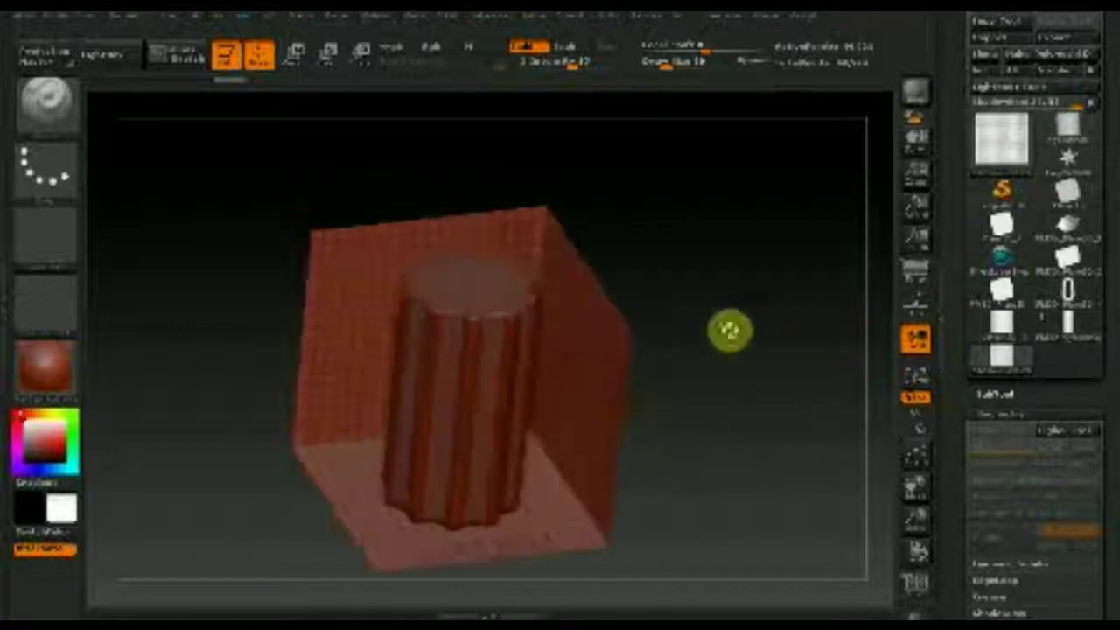
pyautogui.scroll(-5, 1095, 385)
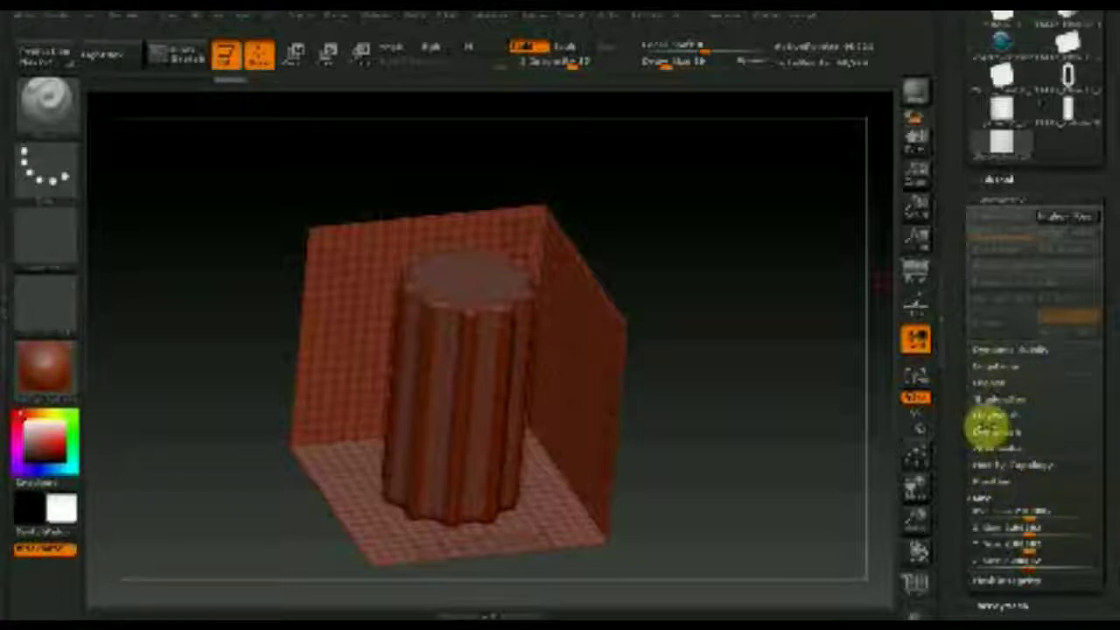
pyautogui.click(987, 400)
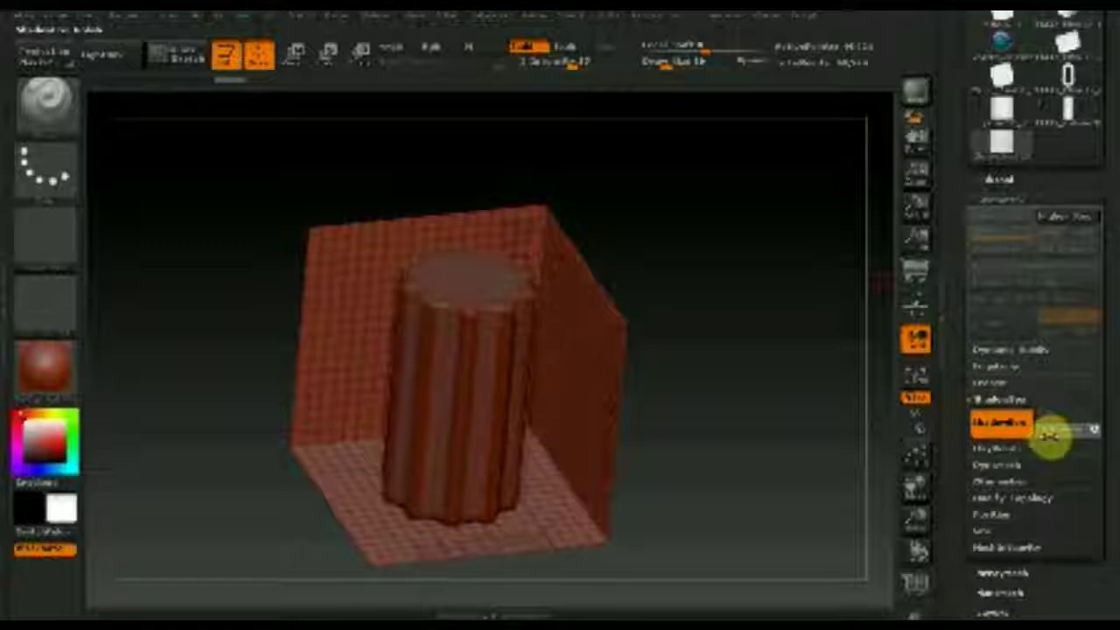
pyautogui.click(1000, 424)
pyautogui.moveTo(770, 432)
pyautogui.mouseDown()
pyautogui.moveTo(755, 394)
pyautogui.moveTo(776, 549)
pyautogui.moveTo(747, 420)
pyautogui.mouseUp()
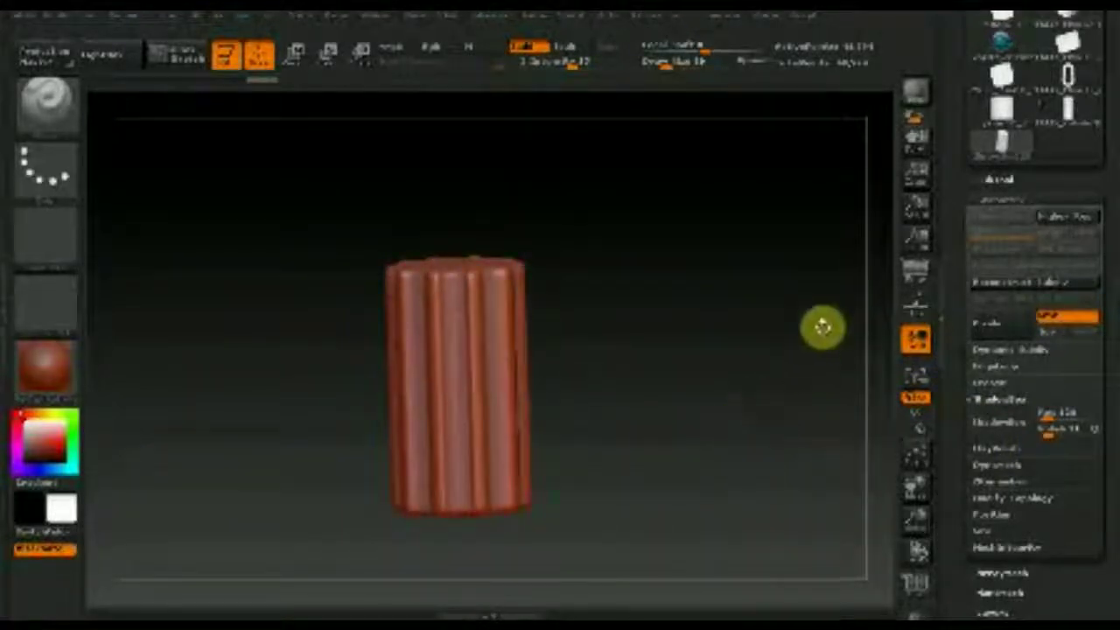
pyautogui.moveTo(1103, 171)
pyautogui.mouseDown()
pyautogui.moveTo(1113, 217)
pyautogui.moveTo(1100, 195)
pyautogui.moveTo(1100, 130)
pyautogui.moveTo(1113, 210)
pyautogui.moveTo(1055, 95)
pyautogui.mouseUp()
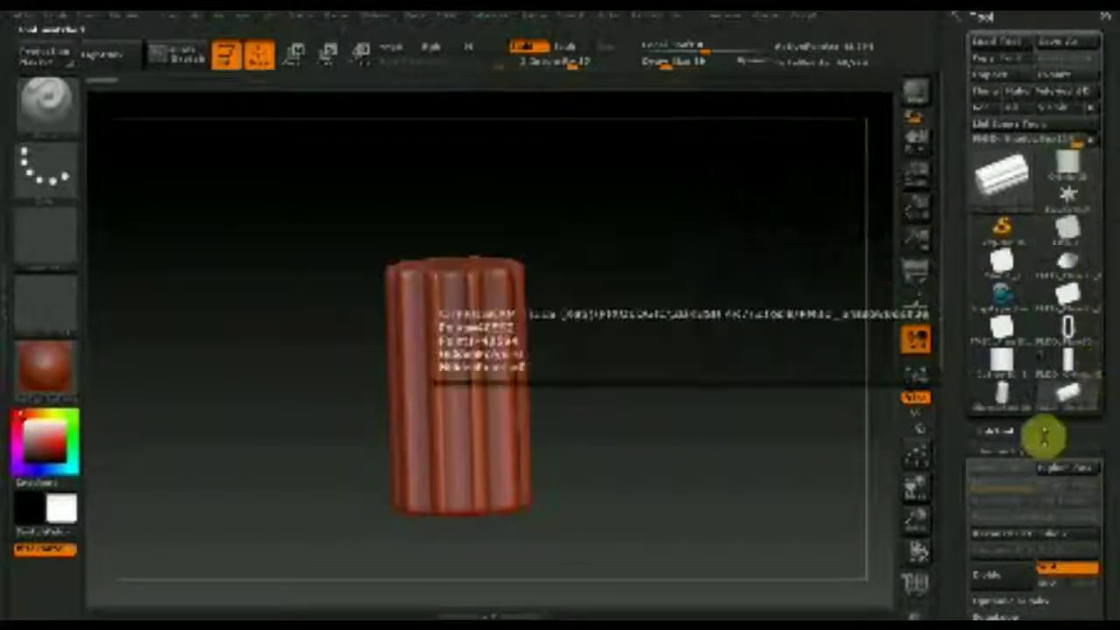
# Switch to the column tool with capital and base, and turn it side-on in view.
pyautogui.click(1001, 429)
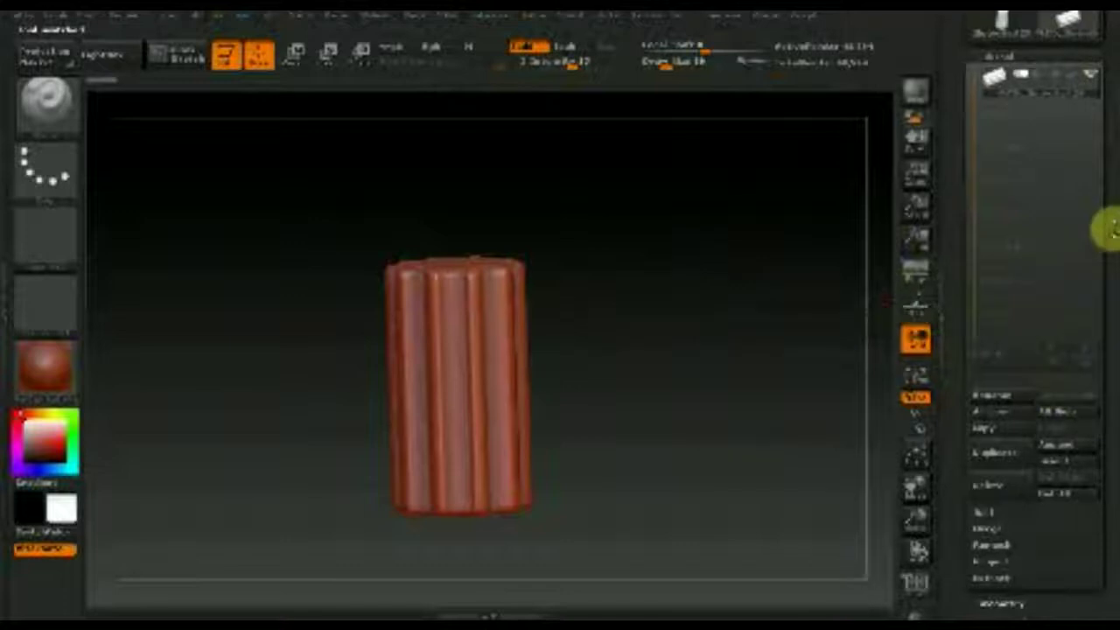
pyautogui.moveTo(1107, 230); pyautogui.dragTo(1107, 306)
pyautogui.click(1033, 220)
pyautogui.click(1007, 189)
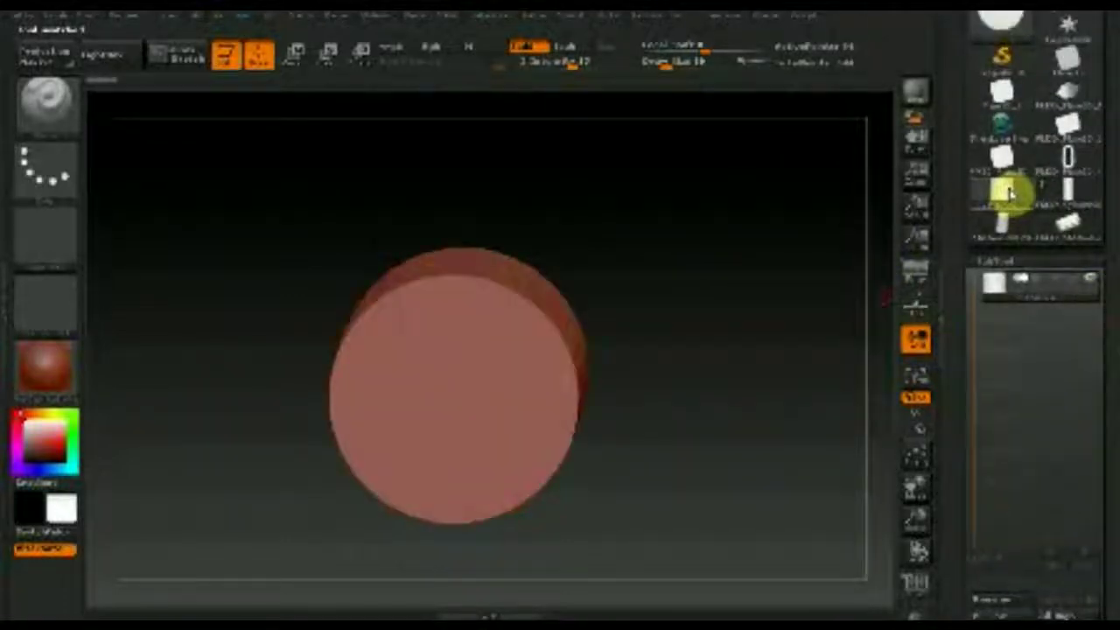
pyautogui.click(1069, 187)
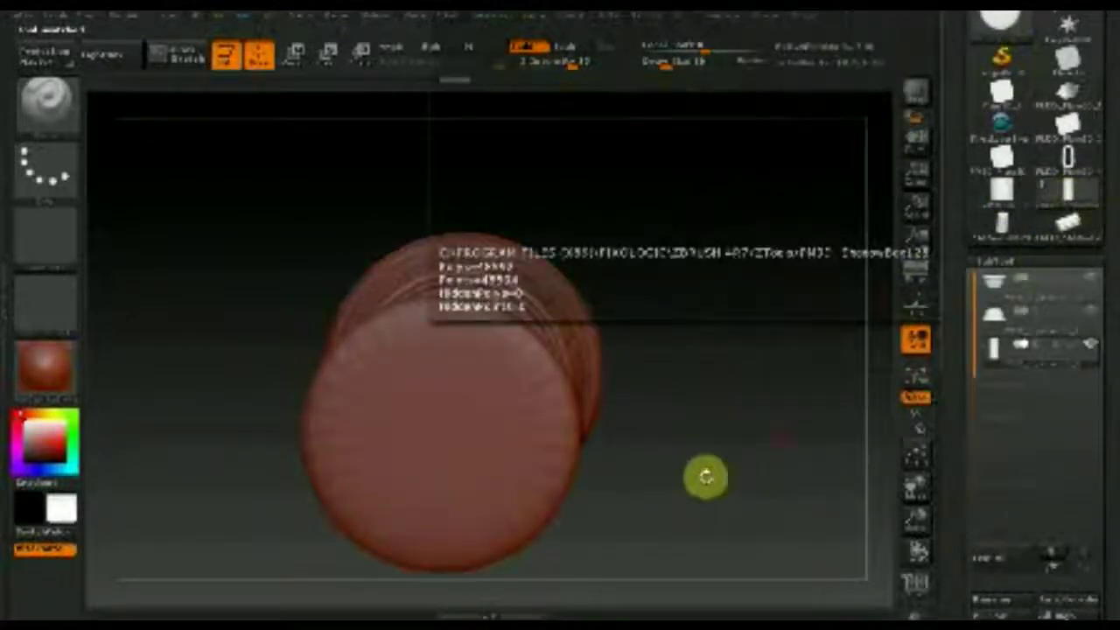
pyautogui.moveTo(689, 477); pyautogui.dragTo(715, 278)
pyautogui.moveTo(695, 402)
pyautogui.mouseDown()
pyautogui.moveTo(689, 423)
pyautogui.moveTo(680, 342)
pyautogui.moveTo(680, 376)
pyautogui.moveTo(657, 403)
pyautogui.moveTo(650, 243)
pyautogui.mouseUp()
pyautogui.moveTo(638, 370); pyautogui.dragTo(643, 380)
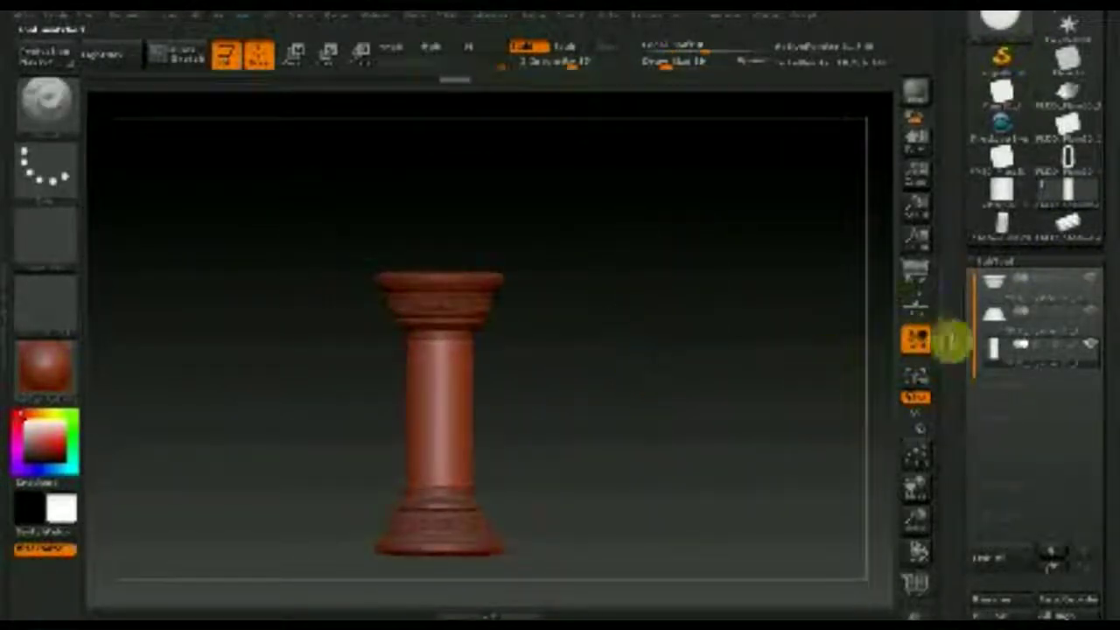
# Insert the fluted cylinder mesh into the column as a new subtool.
pyautogui.moveTo(1110, 579); pyautogui.dragTo(1111, 495)
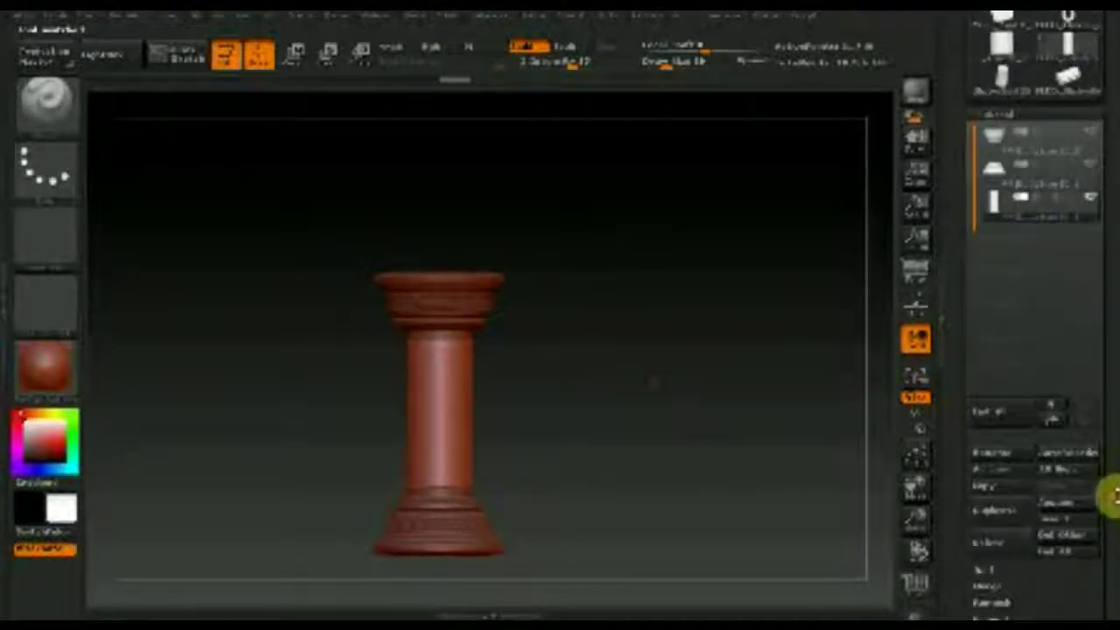
pyautogui.click(1058, 504)
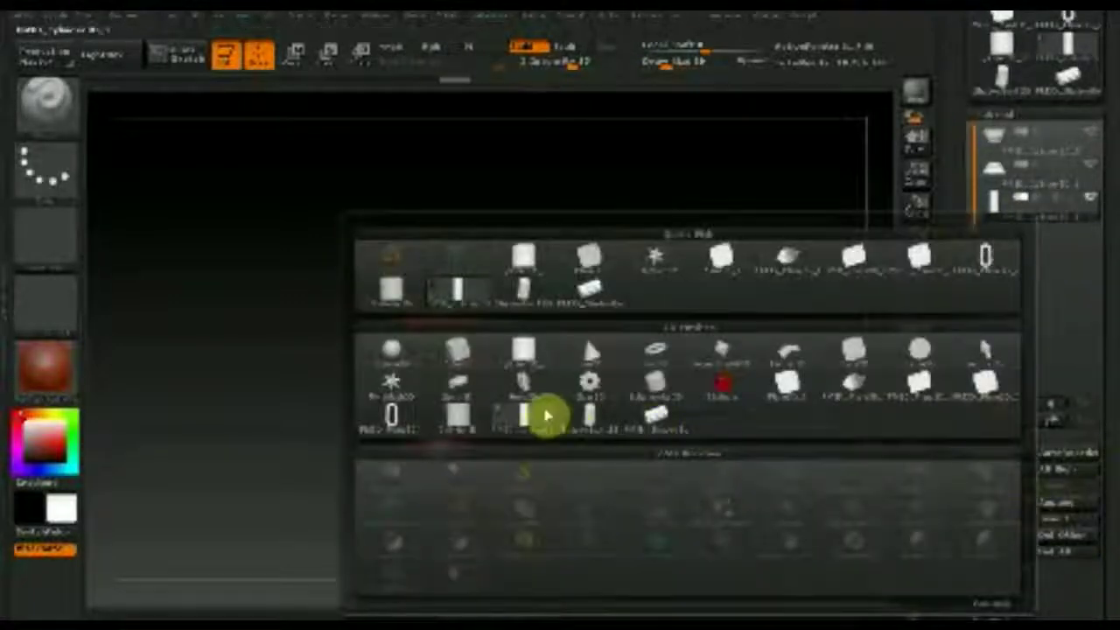
pyautogui.click(595, 298)
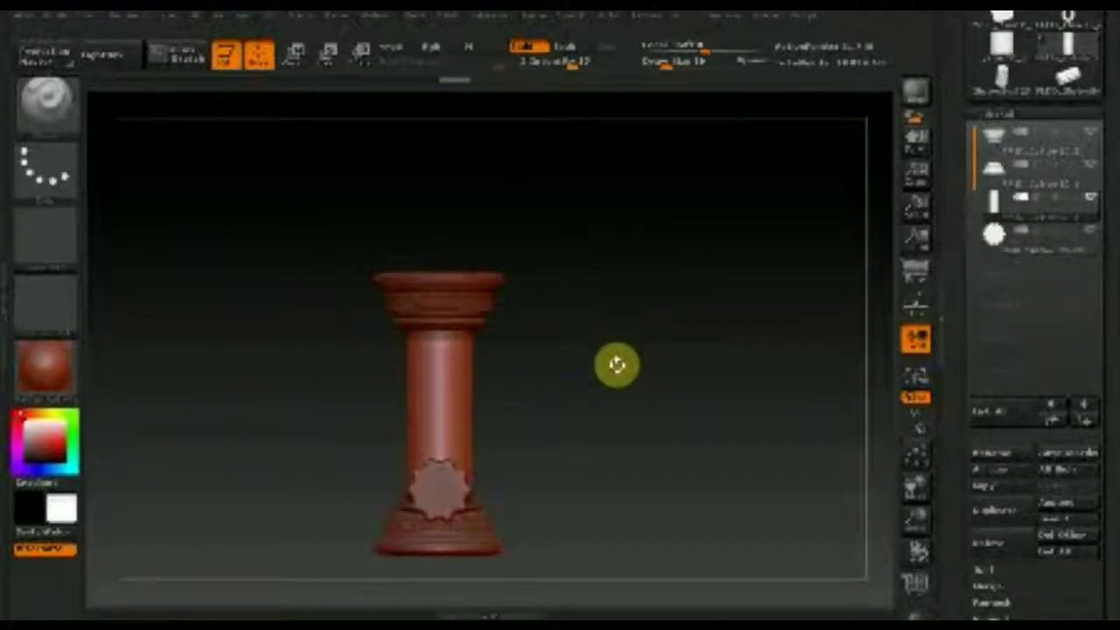
pyautogui.moveTo(685, 412)
pyautogui.mouseDown()
pyautogui.moveTo(642, 412)
pyautogui.moveTo(835, 393)
pyautogui.mouseUp()
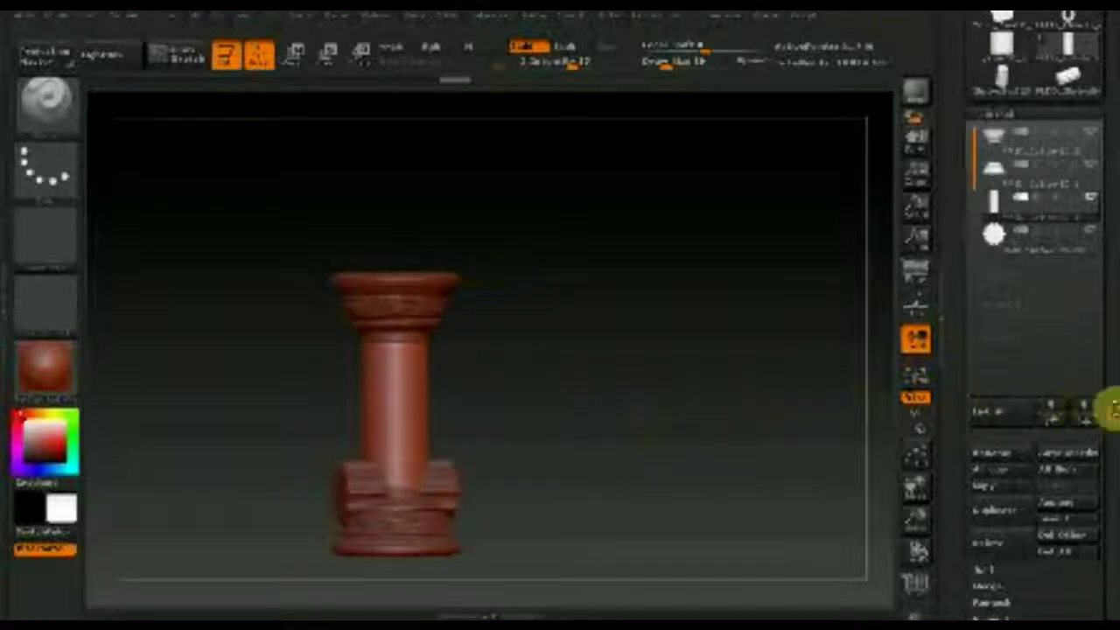
pyautogui.moveTo(1111, 405); pyautogui.dragTo(1108, 306)
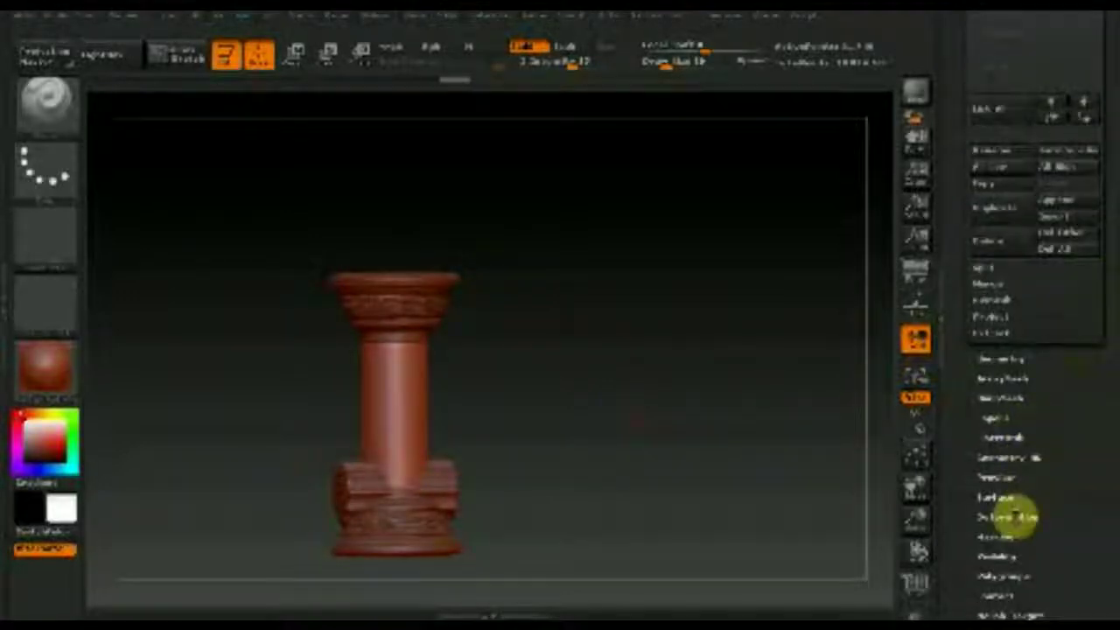
# Drag the Deformation Rotate slider to stand the fluted subtool upright.
pyautogui.click(1022, 518)
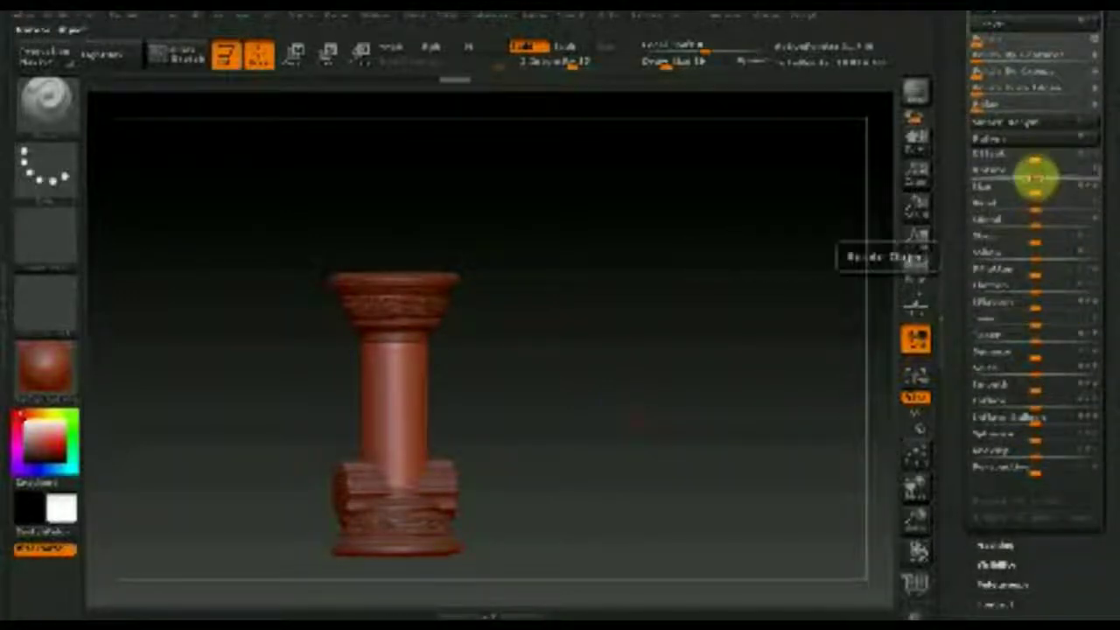
pyautogui.moveTo(1114, 149); pyautogui.dragTo(1108, 250)
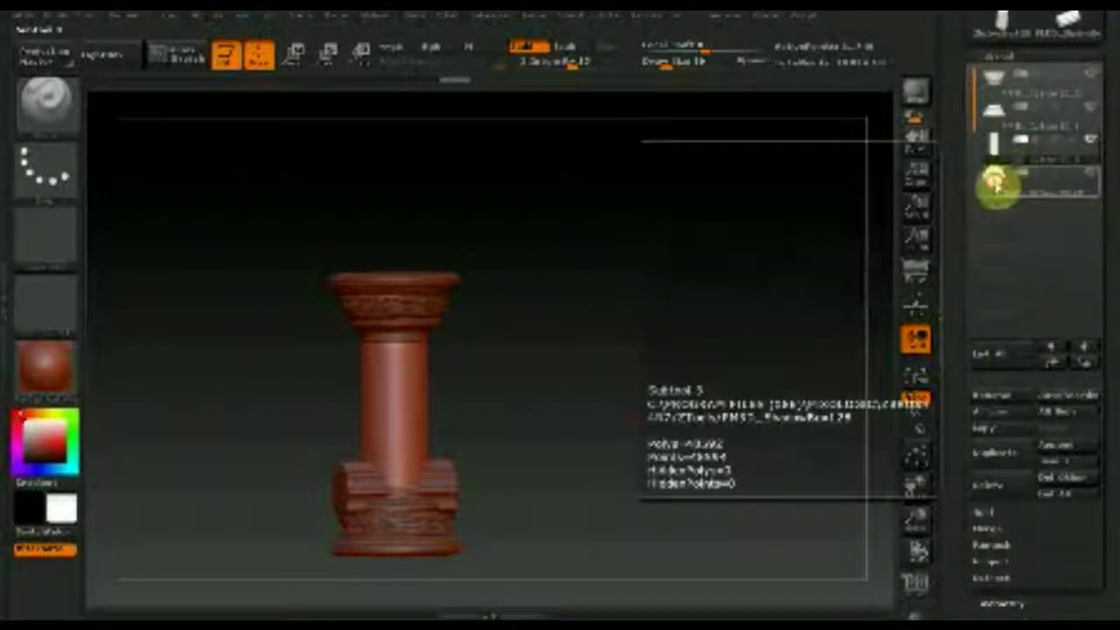
pyautogui.moveTo(1108, 335); pyautogui.dragTo(1112, 212)
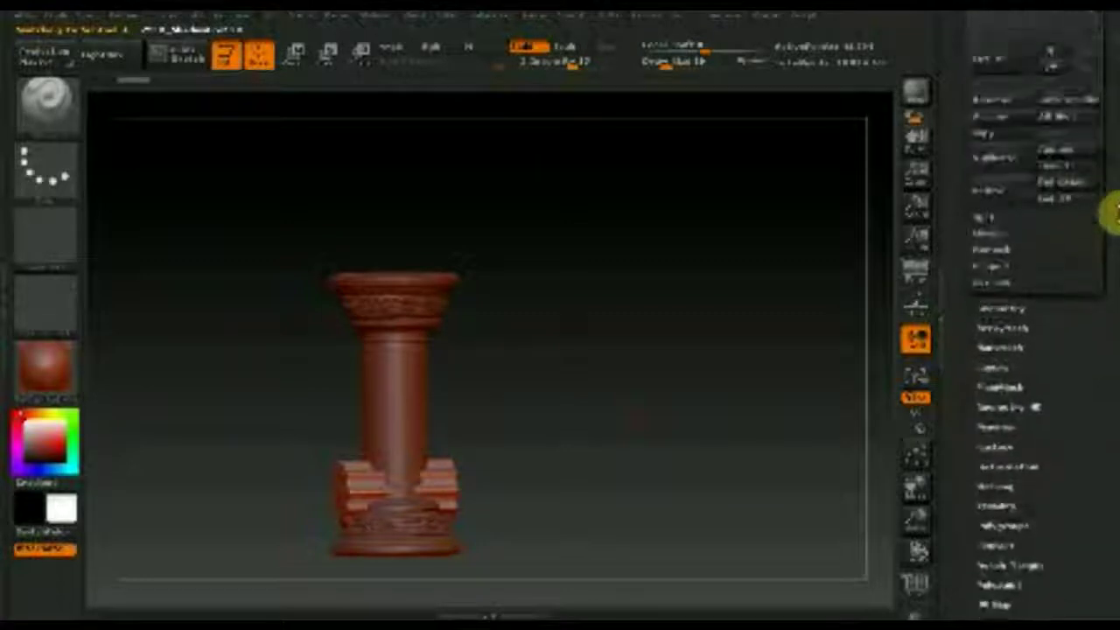
pyautogui.click(1018, 385)
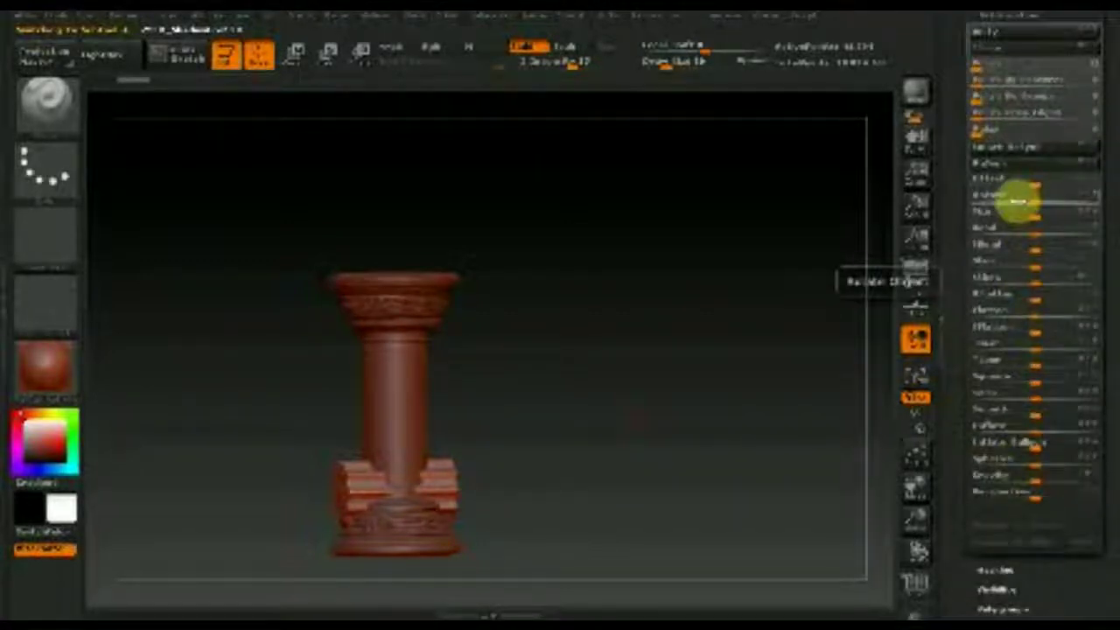
pyautogui.moveTo(1031, 200); pyautogui.dragTo(1061, 202)
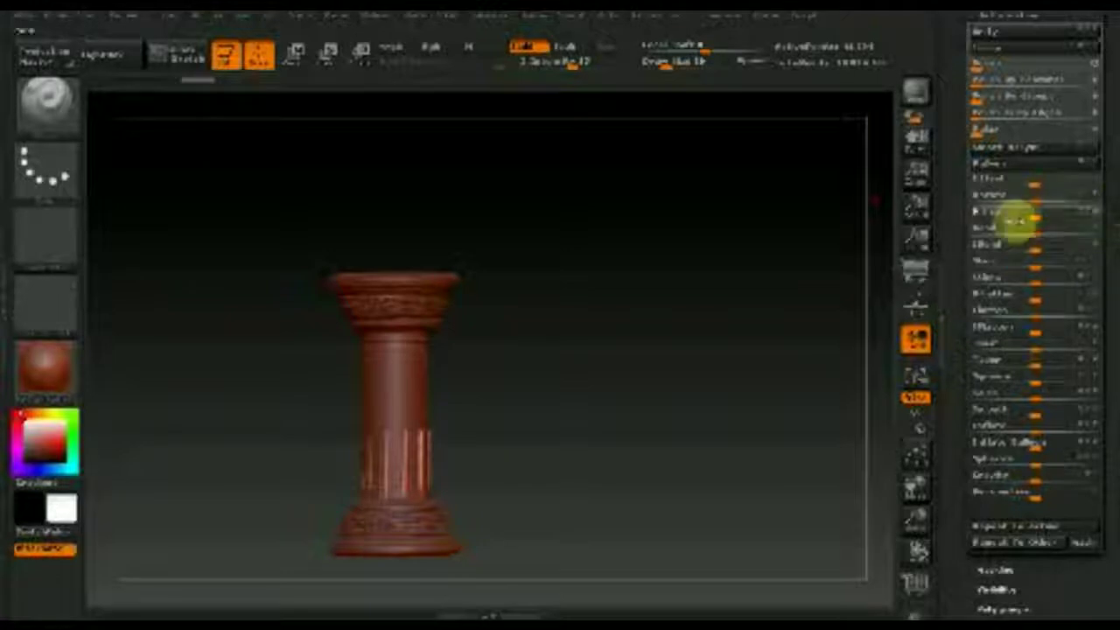
# Hide the plain shaft subtool and bring up the Geometry size settings.
pyautogui.moveTo(1105, 113); pyautogui.dragTo(1105, 250)
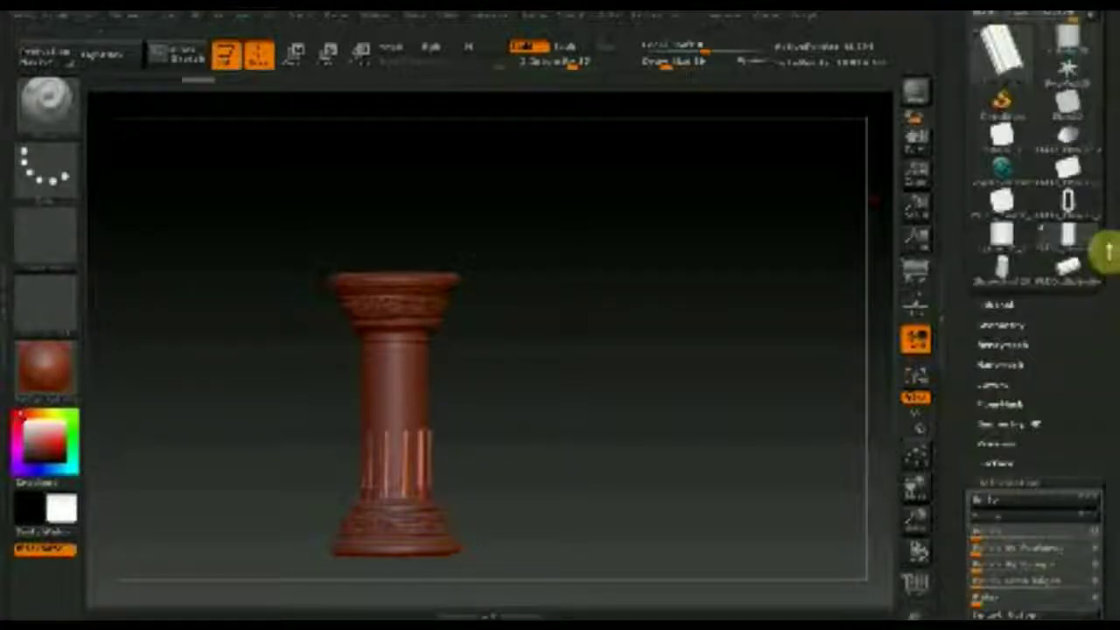
pyautogui.click(1010, 305)
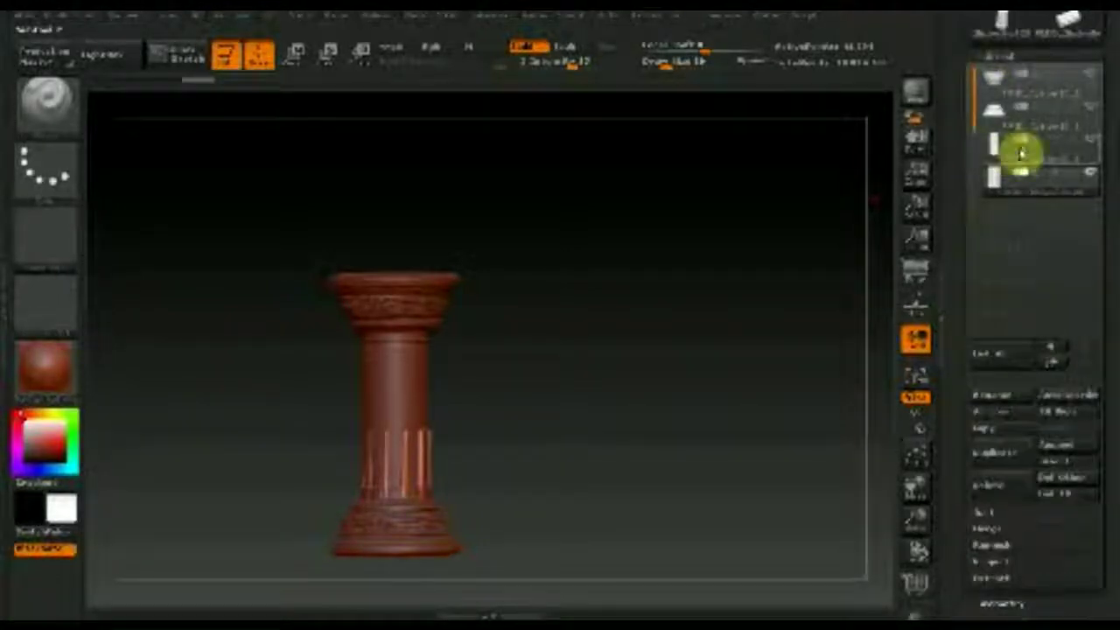
pyautogui.click(1092, 140)
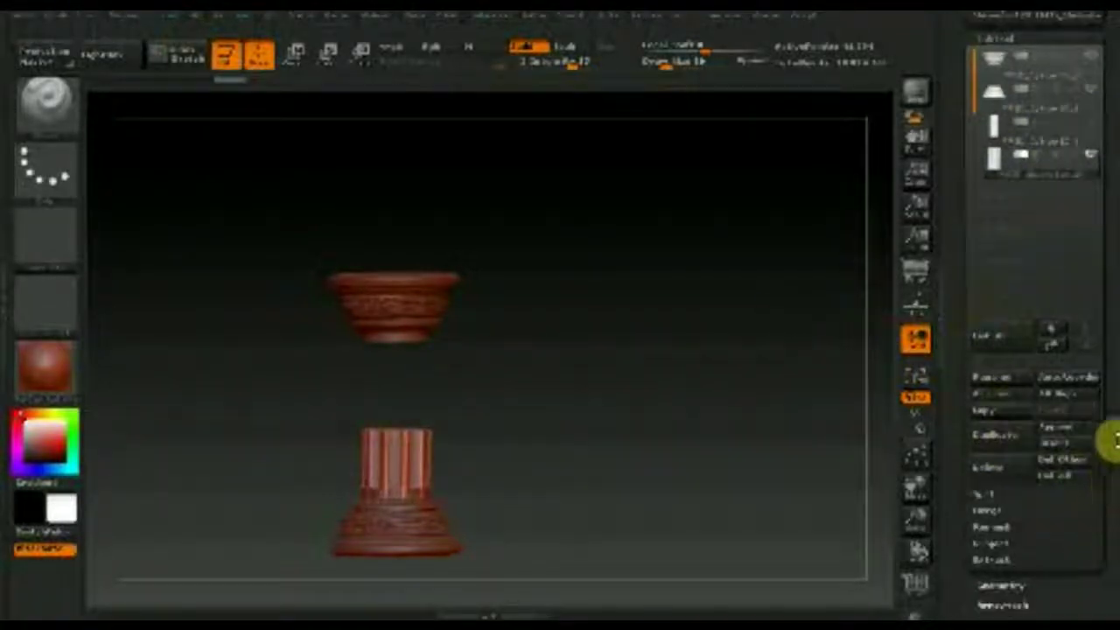
pyautogui.scroll(-5, 997, 359)
pyautogui.click(993, 339)
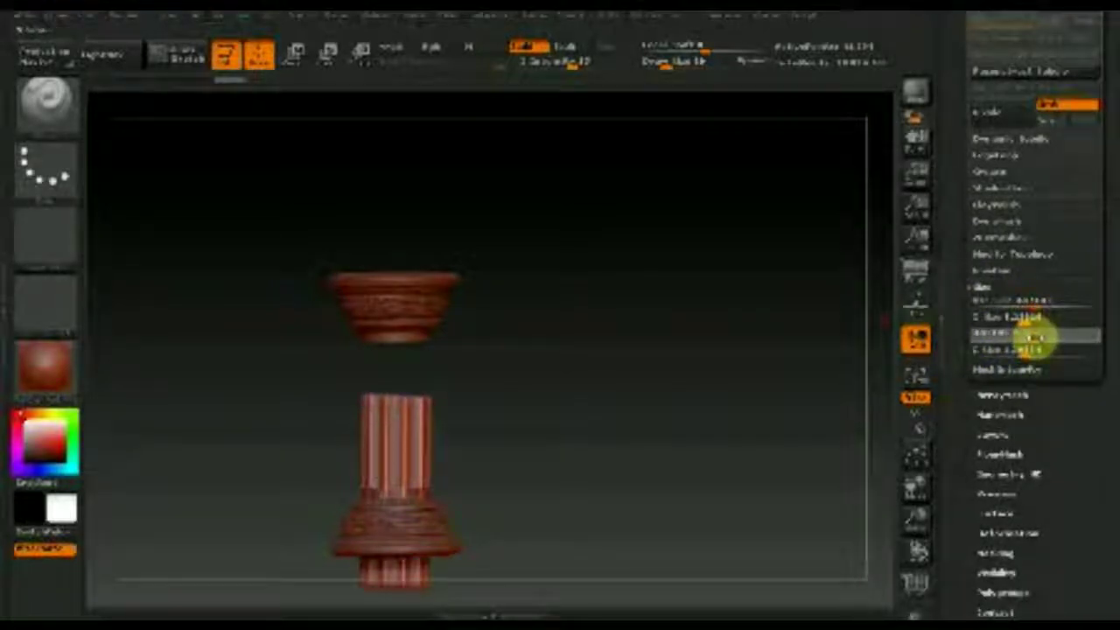
# Stretch the fluted shaft taller and lift it with the Move transpose line toward the capital.
pyautogui.click(1033, 337)
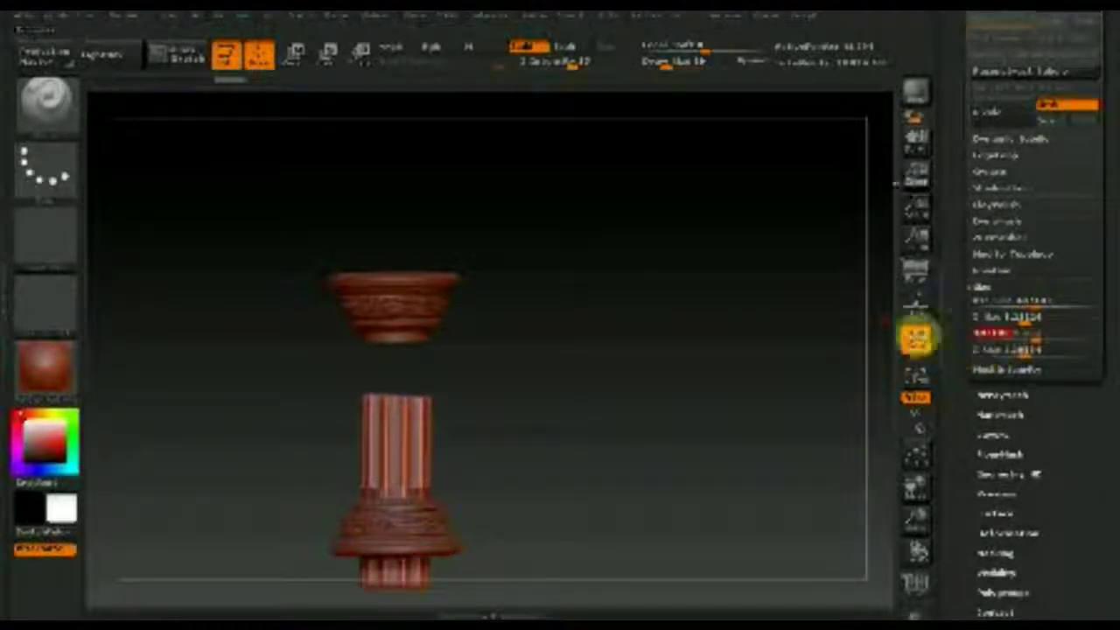
pyautogui.click(310, 54)
pyautogui.moveTo(407, 395); pyautogui.dragTo(405, 223)
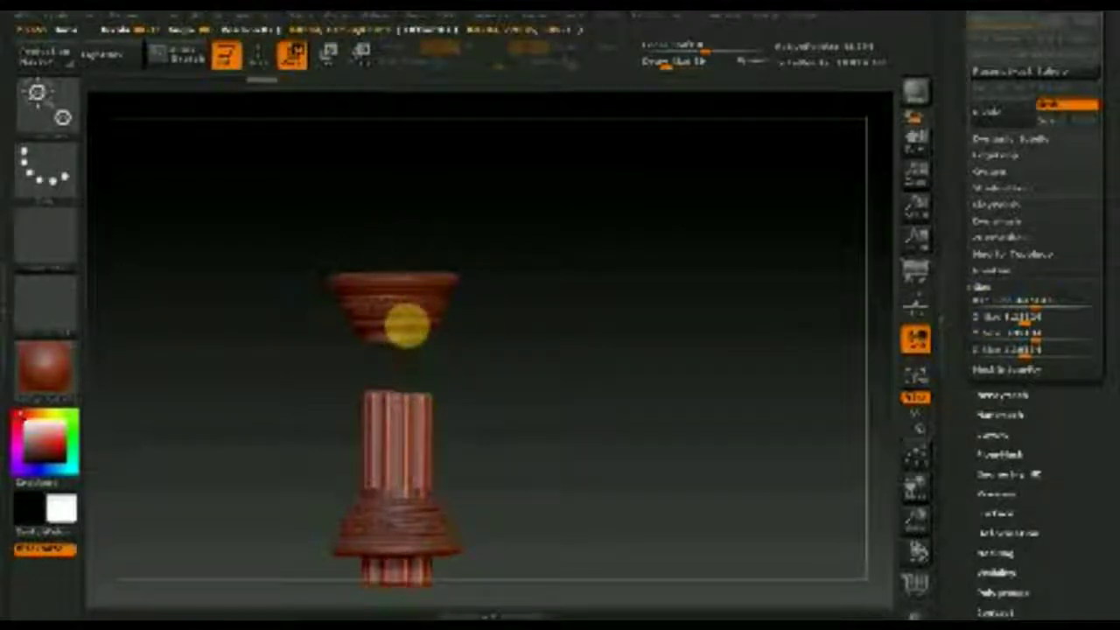
pyautogui.moveTo(407, 325); pyautogui.dragTo(403, 279)
pyautogui.press('r')
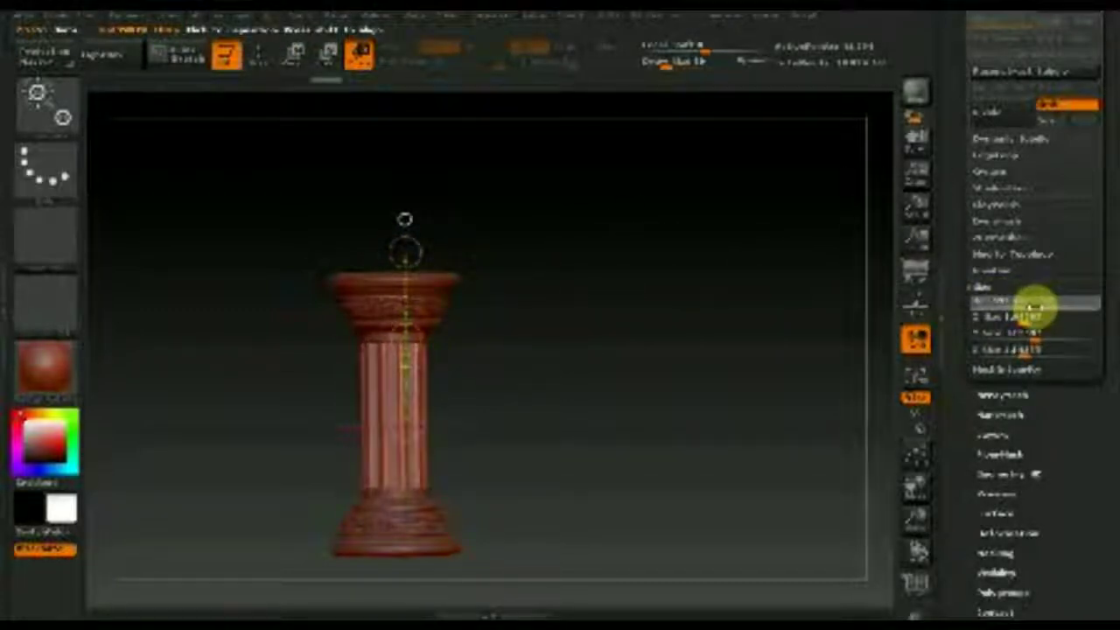
pyautogui.click(1030, 303)
# Fine-tune the fluted shaft's position so it sits straight and centred between capital and base.
pyautogui.moveTo(758, 532)
pyautogui.keyDown('alt'); pyautogui.mouseDown(button='right')
pyautogui.moveTo(632, 451)
pyautogui.moveTo(805, 435)
pyautogui.moveTo(825, 417)
pyautogui.mouseUp(button='right'); pyautogui.keyUp('alt')
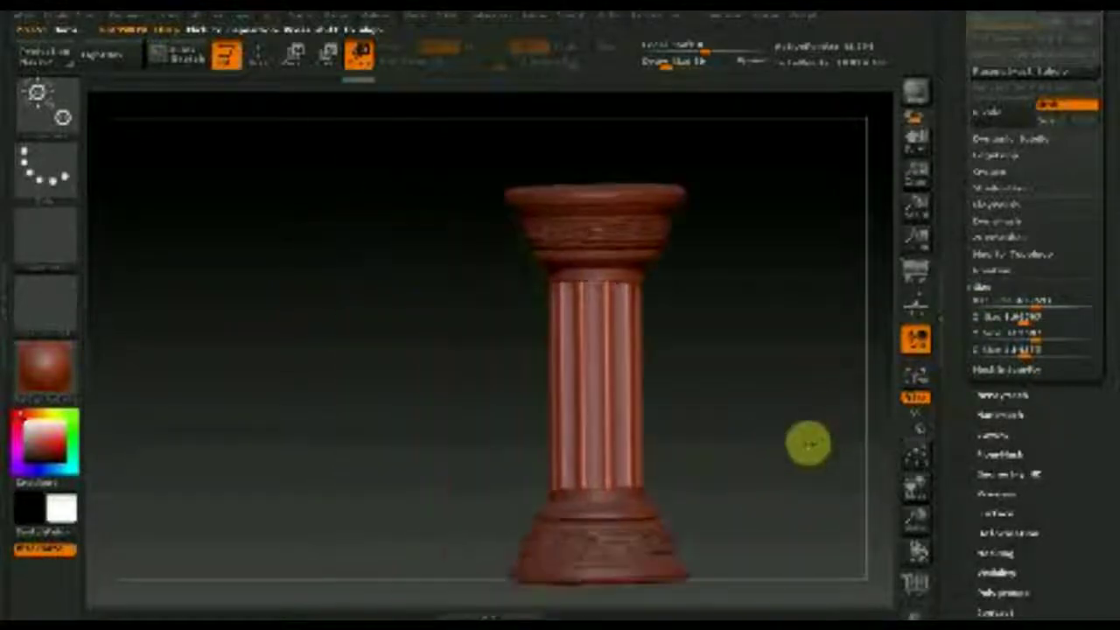
pyautogui.moveTo(760, 480)
pyautogui.mouseDown(button='right')
pyautogui.moveTo(846, 485)
pyautogui.moveTo(769, 470)
pyautogui.moveTo(807, 465)
pyautogui.moveTo(822, 475)
pyautogui.mouseUp(button='right')
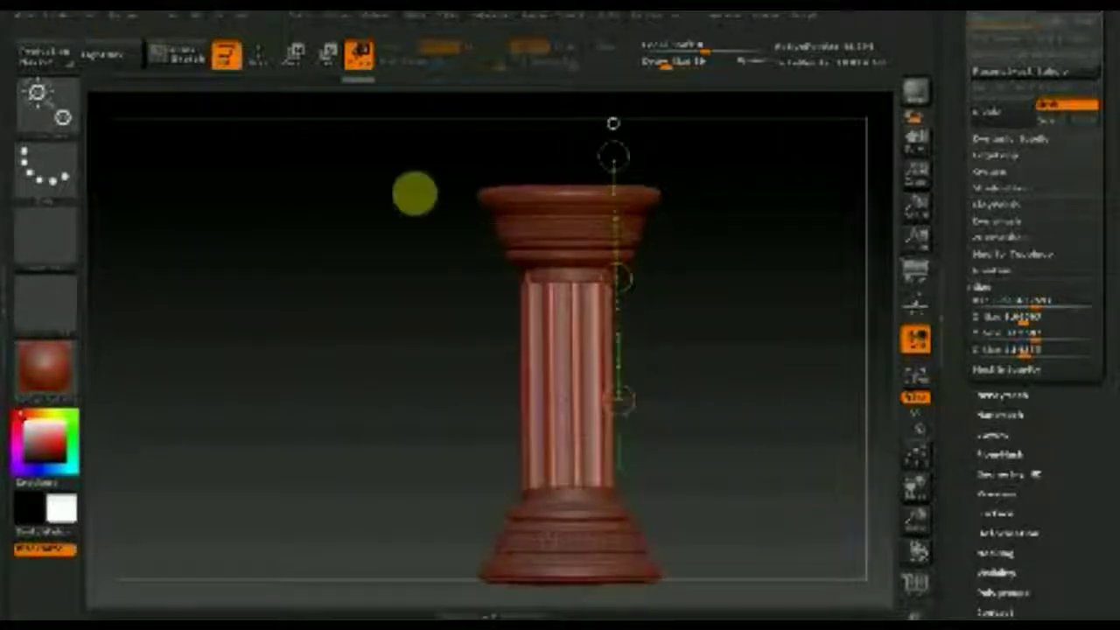
pyautogui.click(293, 55)
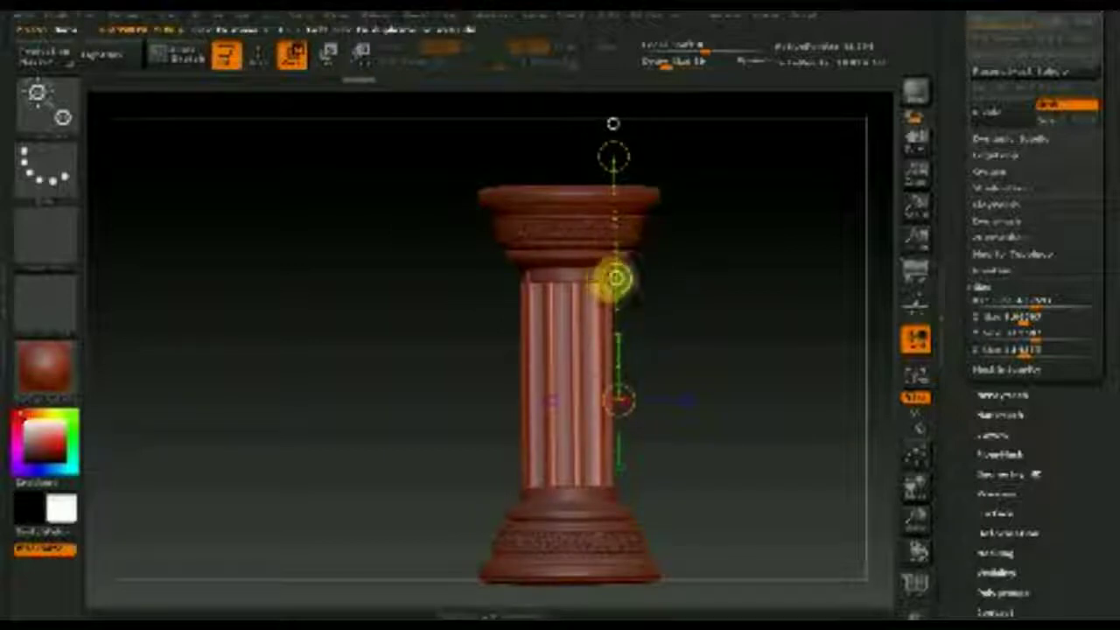
pyautogui.click(616, 277)
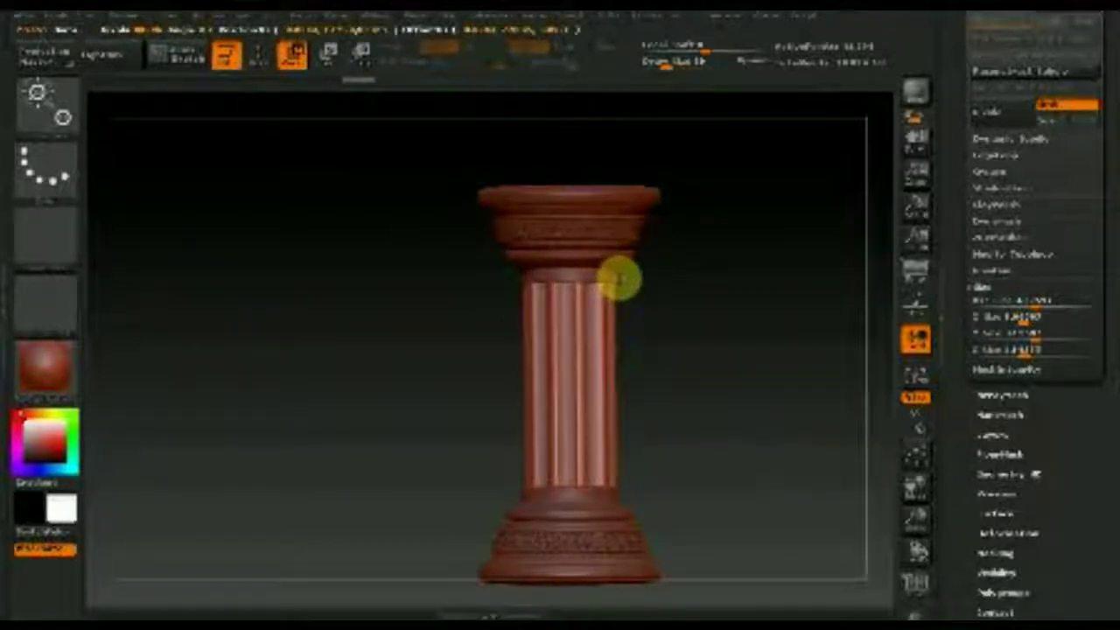
pyautogui.moveTo(715, 350)
pyautogui.mouseDown()
pyautogui.moveTo(680, 393)
pyautogui.moveTo(667, 378)
pyautogui.mouseUp()
pyautogui.moveTo(802, 405)
pyautogui.mouseDown()
pyautogui.moveTo(756, 424)
pyautogui.moveTo(525, 400)
pyautogui.mouseUp()
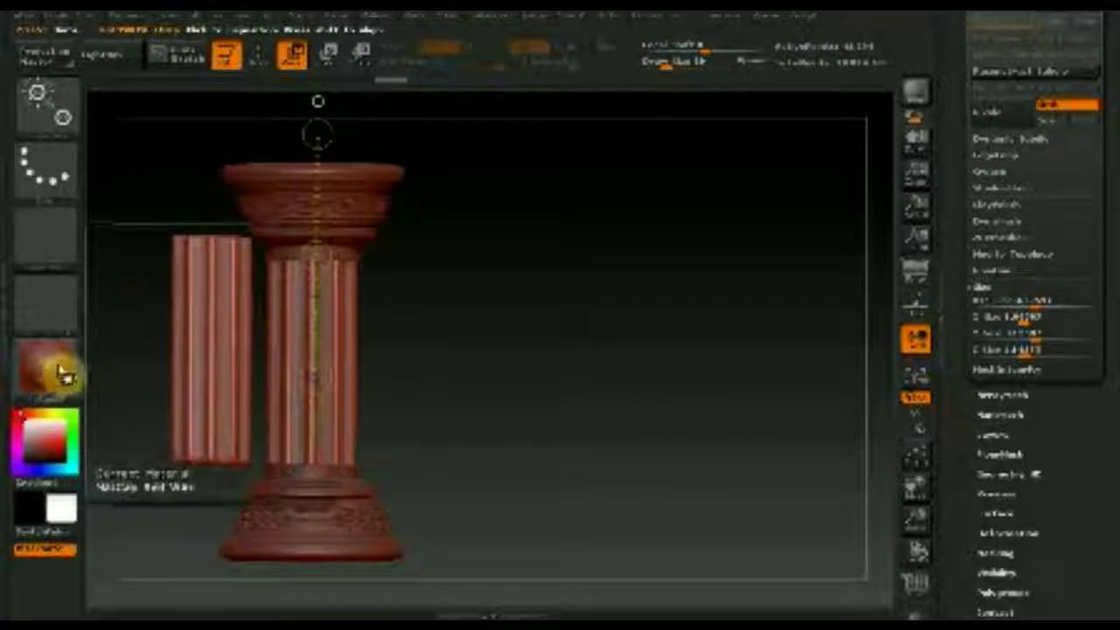
# Replace MatCap RedClay with a gold-and-blue metallic MatCap on the column.
pyautogui.press('m')
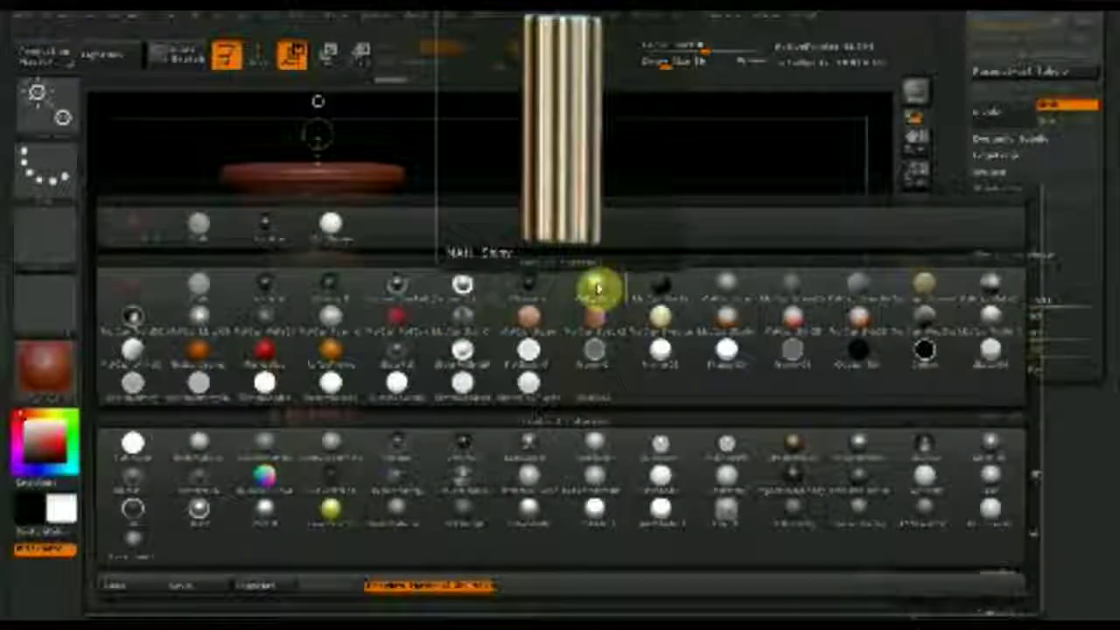
pyautogui.click(595, 284)
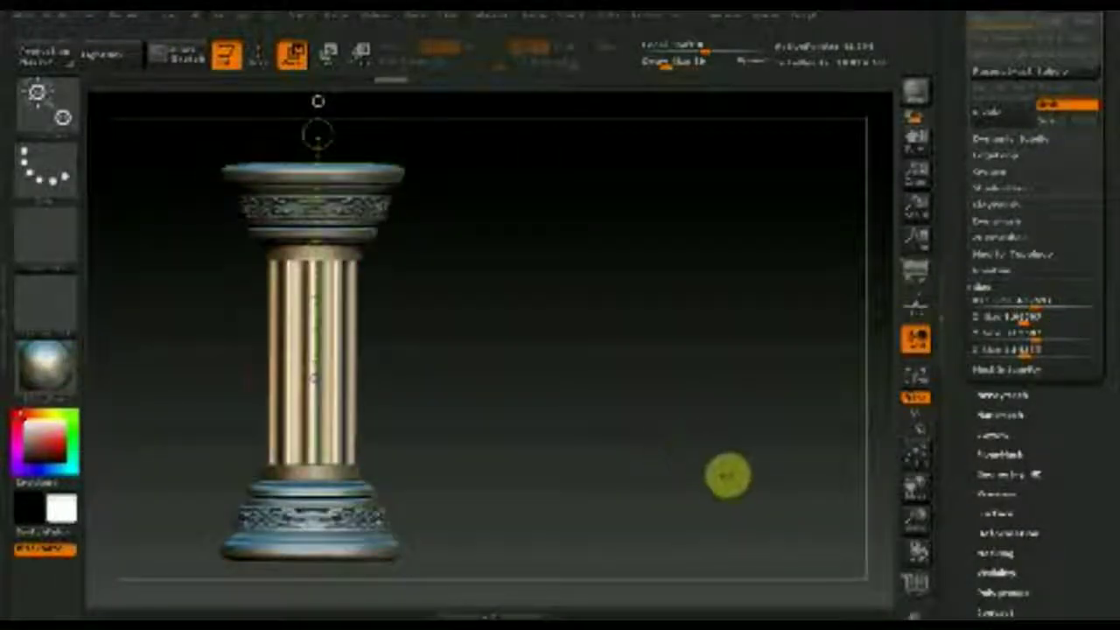